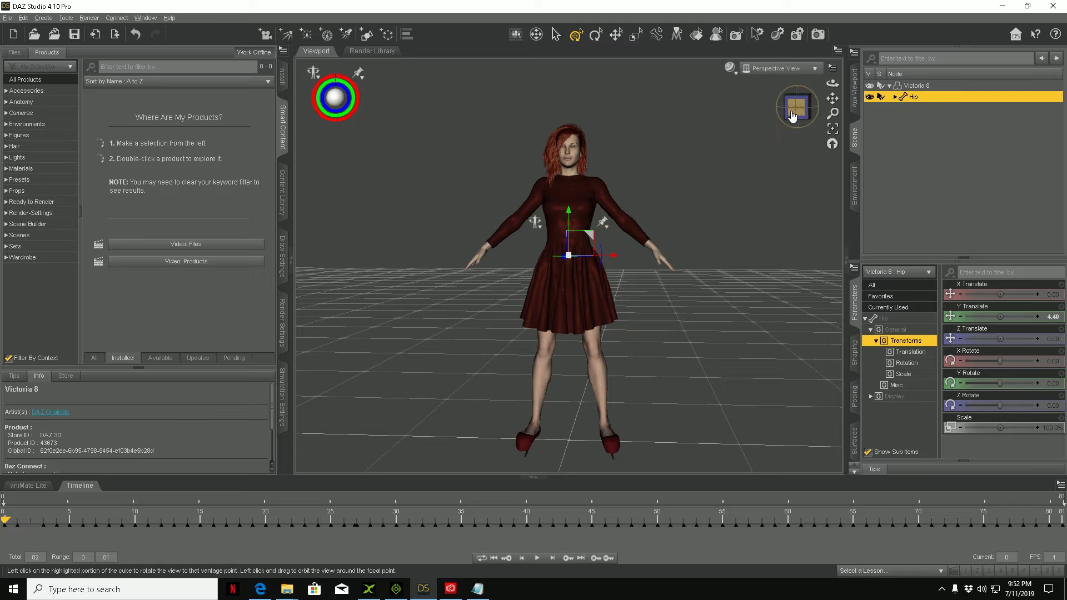
# Step: Select the Victoria 8 root node in the scene hierarchy instead of its hip
pyautogui.moveTo(808, 113)
pyautogui.mouseDown()
pyautogui.moveTo(735, 113)
pyautogui.moveTo(800, 113)
pyautogui.mouseUp()
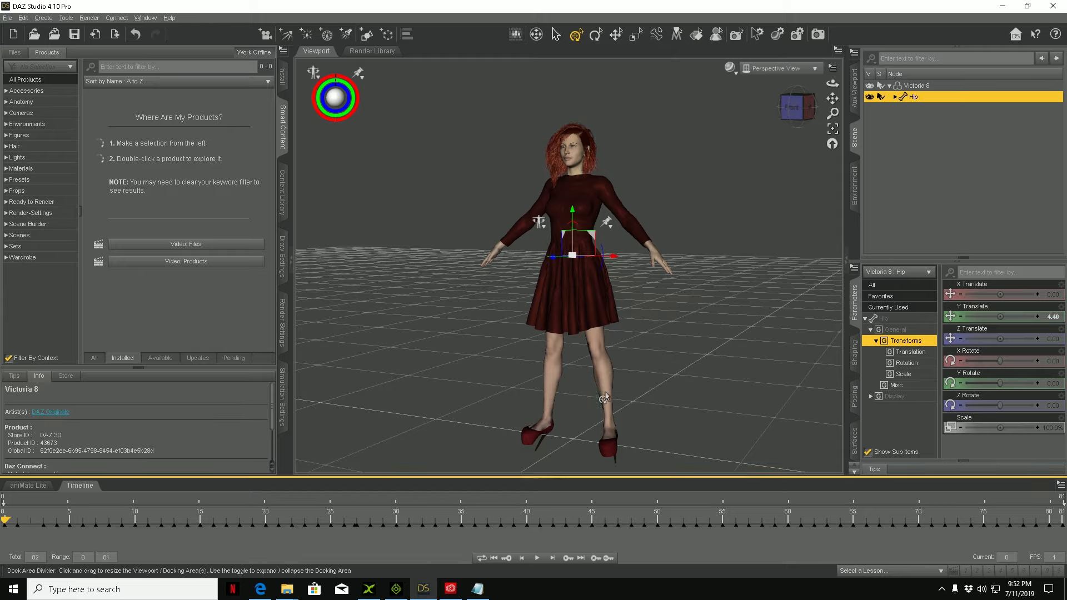
pyautogui.click(926, 85)
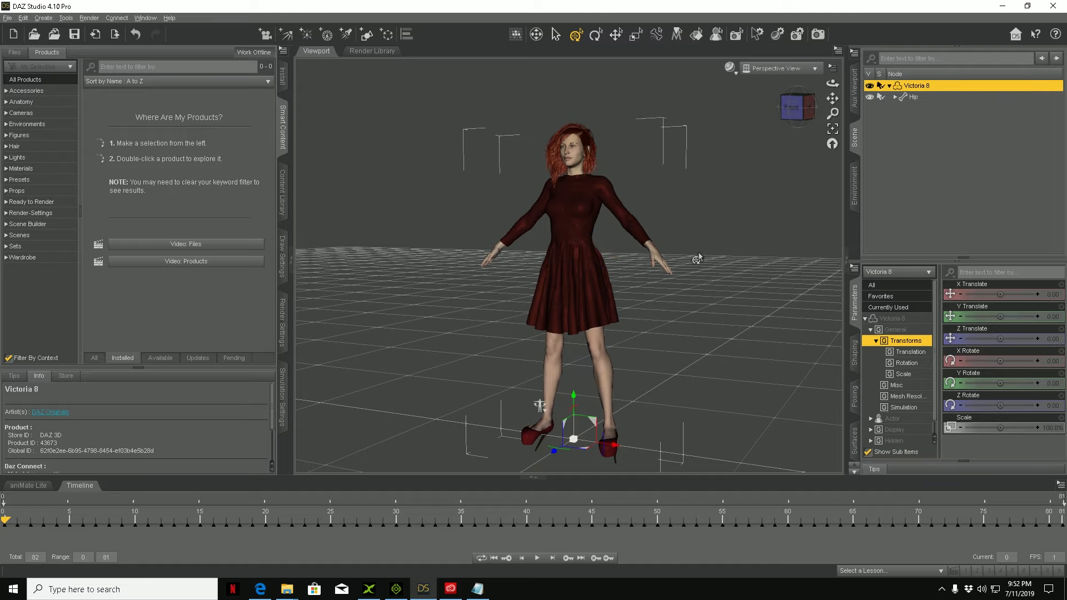
# Step: Examine the main File menu's entries, including Merge Fitted Figure(s) Geometry, in the workspace customization settings
pyautogui.click(7, 19)
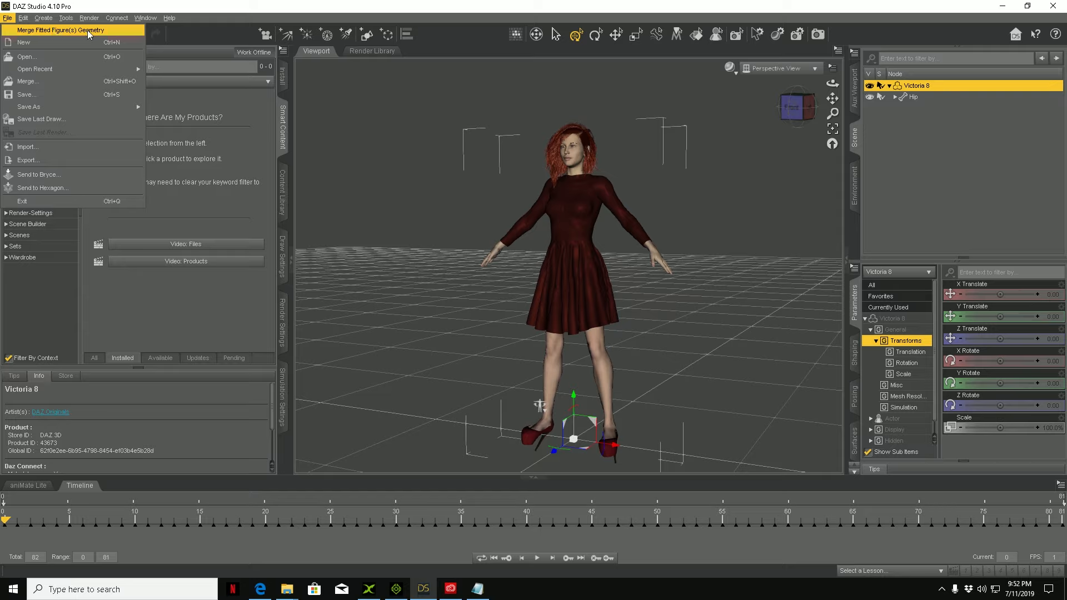
pyautogui.click(138, 20)
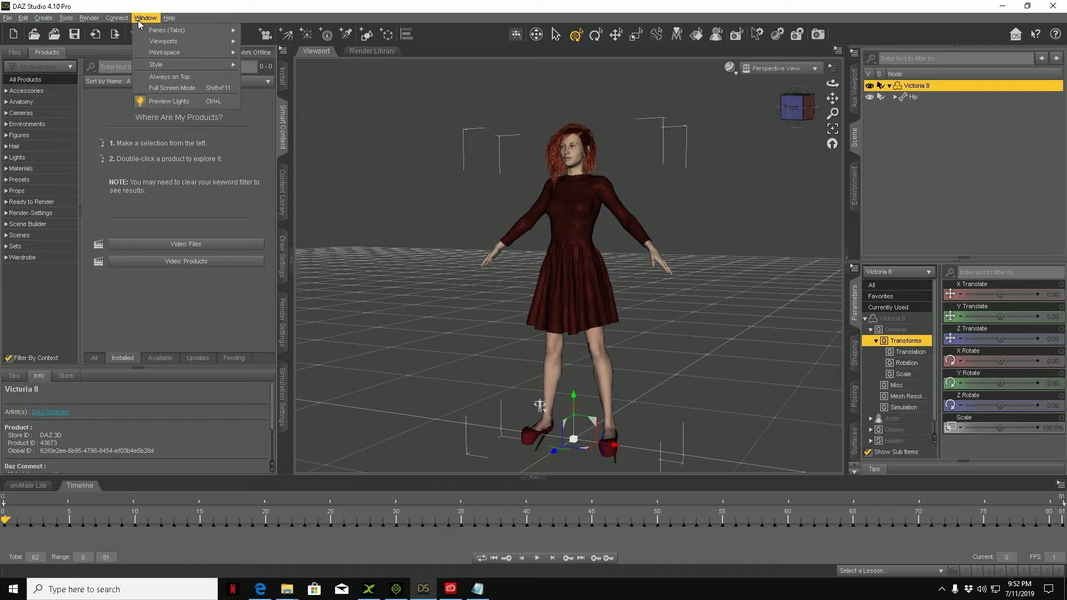
pyautogui.moveTo(183, 52)
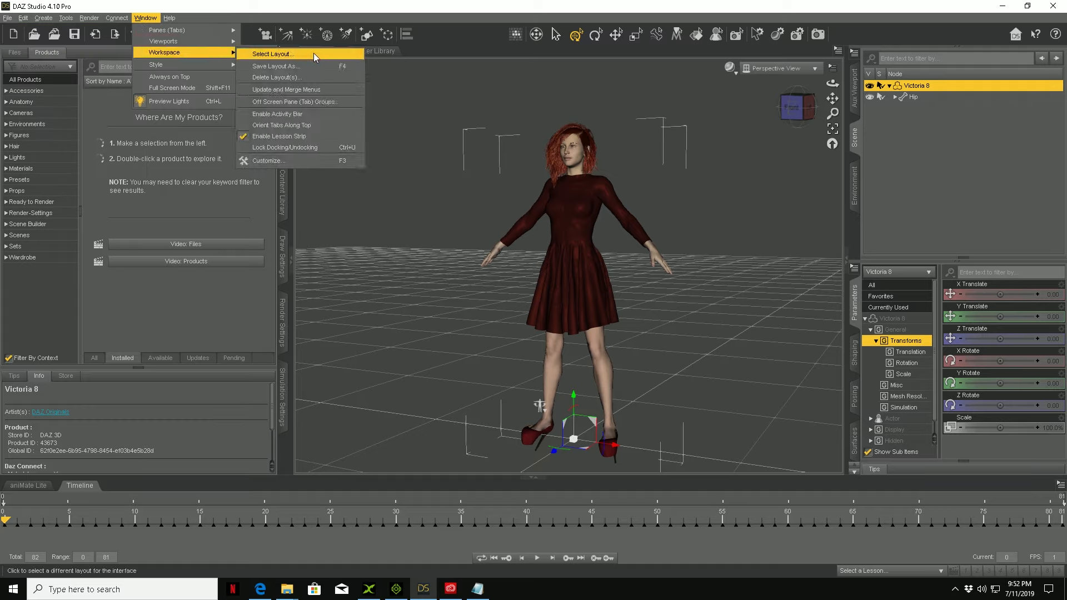
pyautogui.click(285, 161)
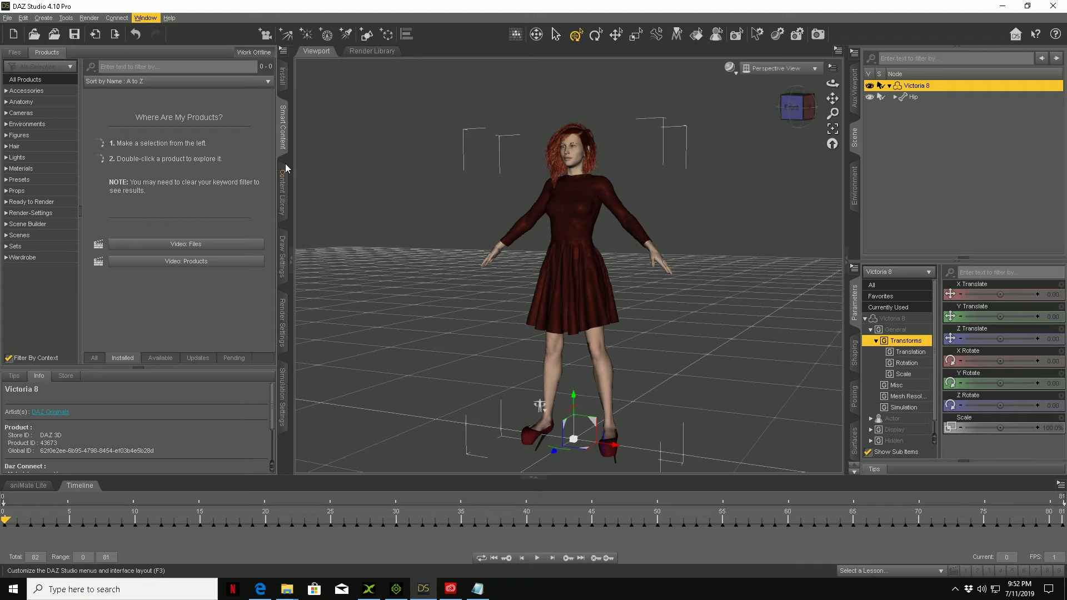
pyautogui.scroll(-9, 405, 309)
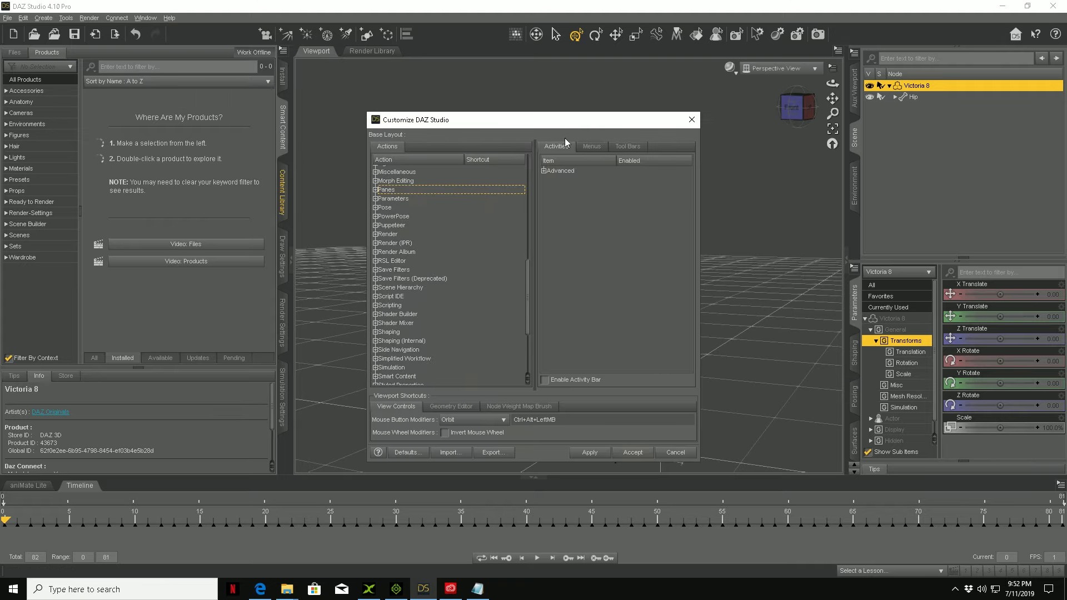
pyautogui.click(589, 147)
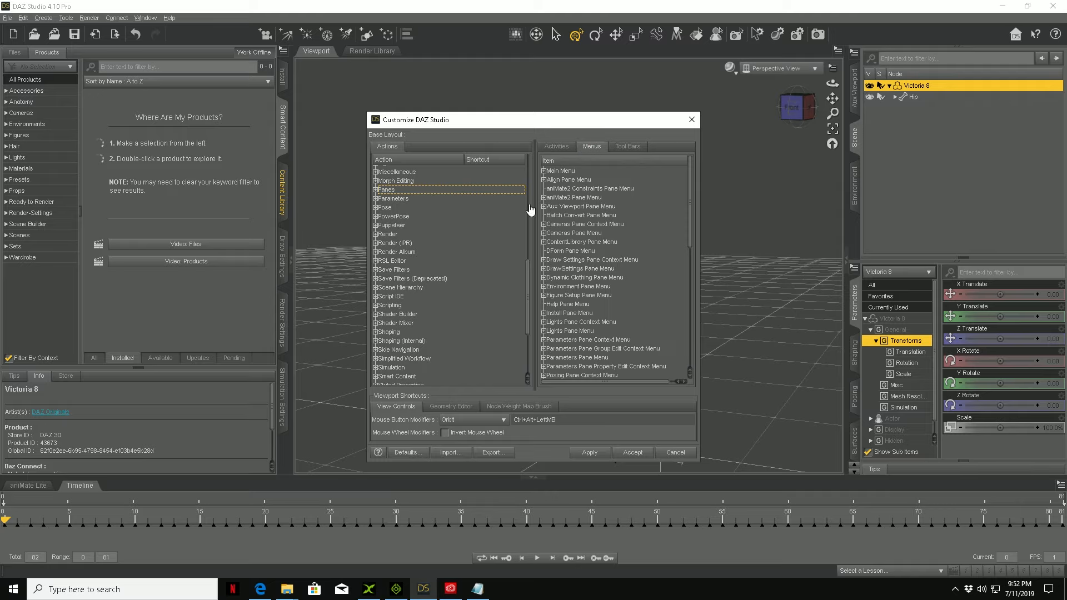
pyautogui.click(543, 170)
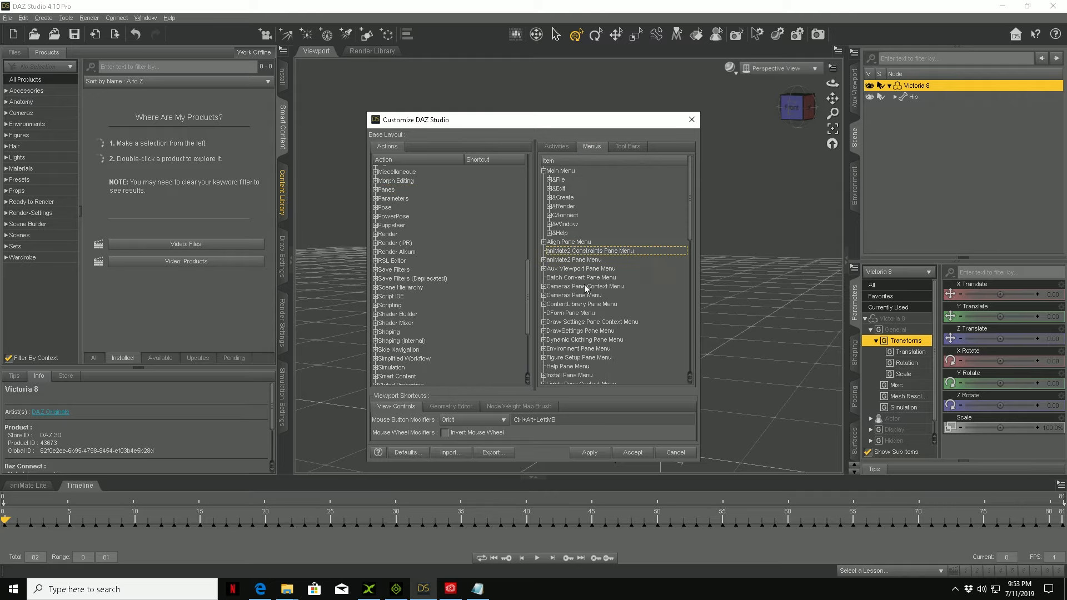
pyautogui.click(549, 180)
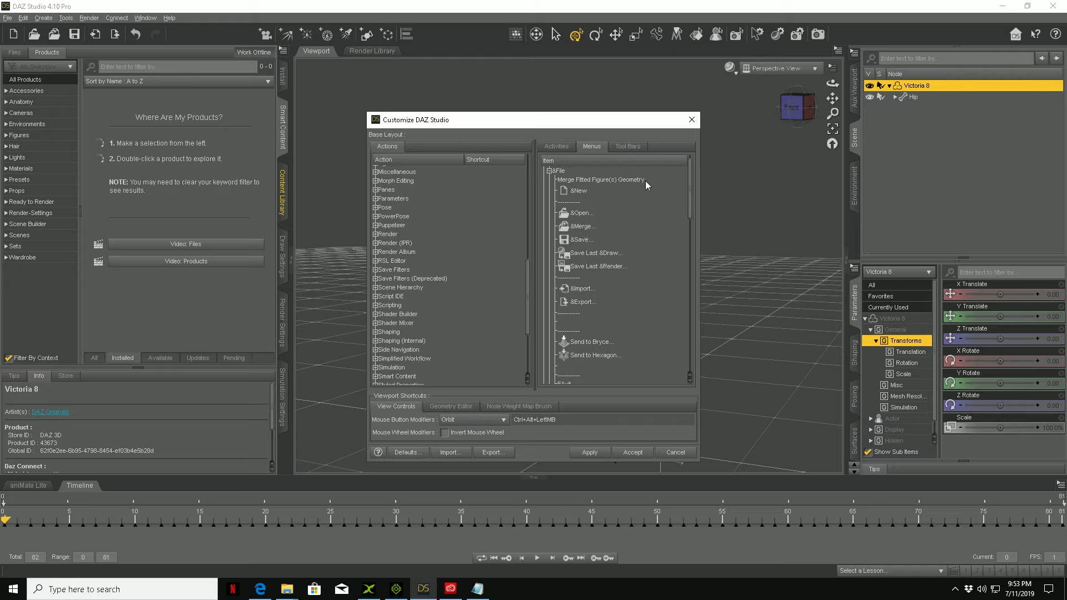
pyautogui.click(691, 120)
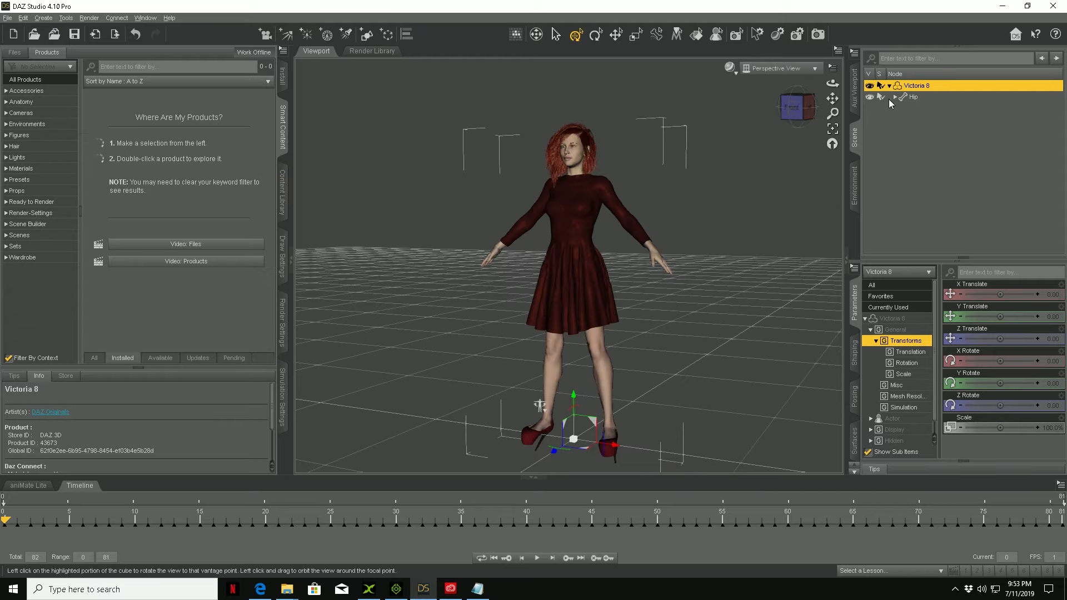
# Step: Try to merge the fitted figures' geometry into the selected Victoria 8 figure
pyautogui.click(8, 18)
pyautogui.click(16, 32)
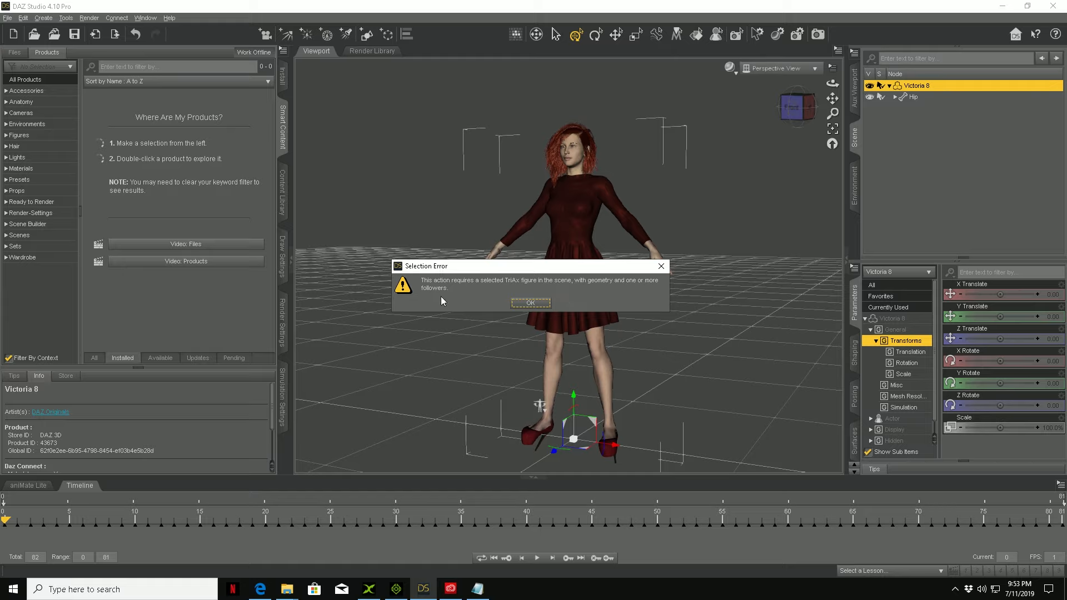
pyautogui.click(530, 303)
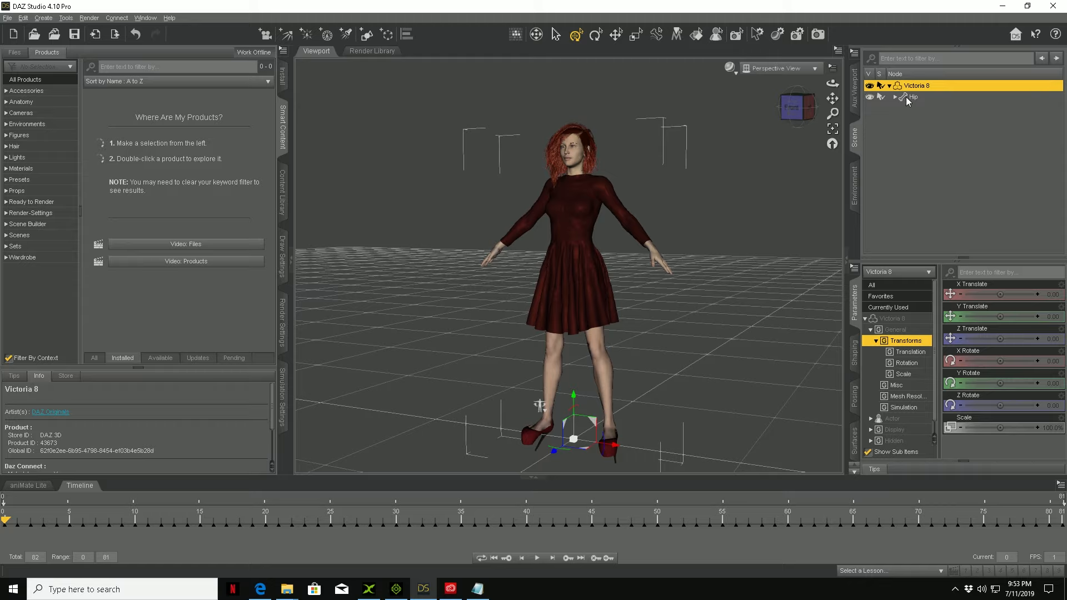
pyautogui.click(889, 85)
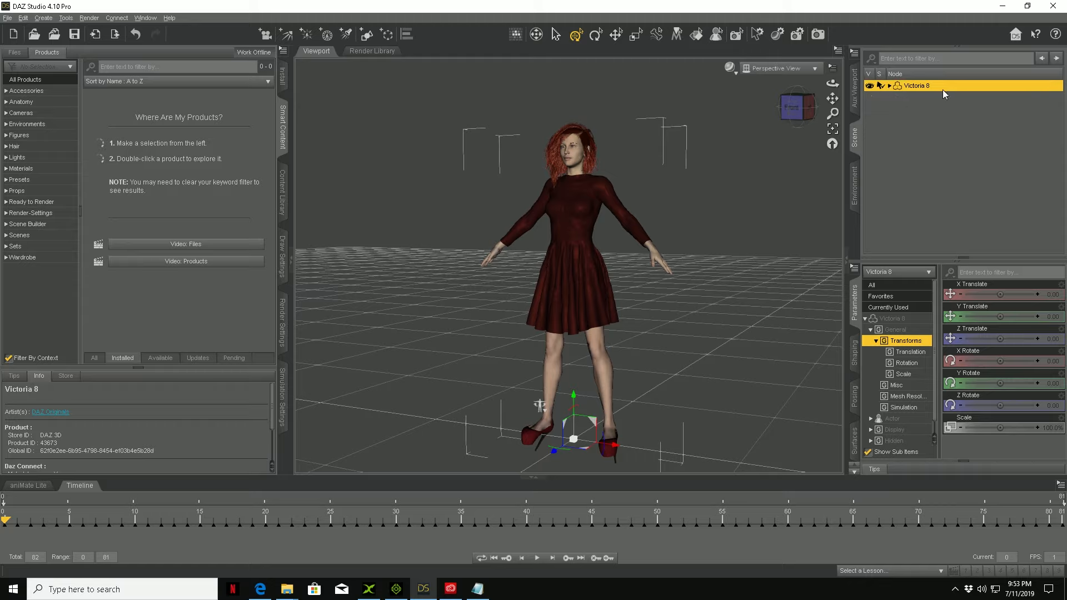
pyautogui.click(889, 85)
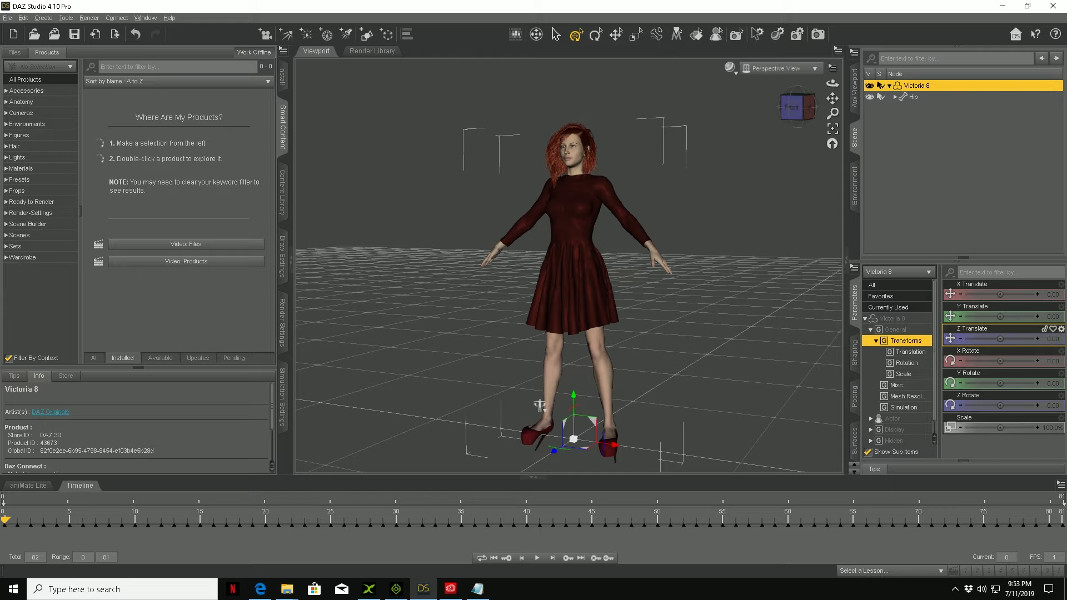
pyautogui.hotkey('alt', 'Tab')
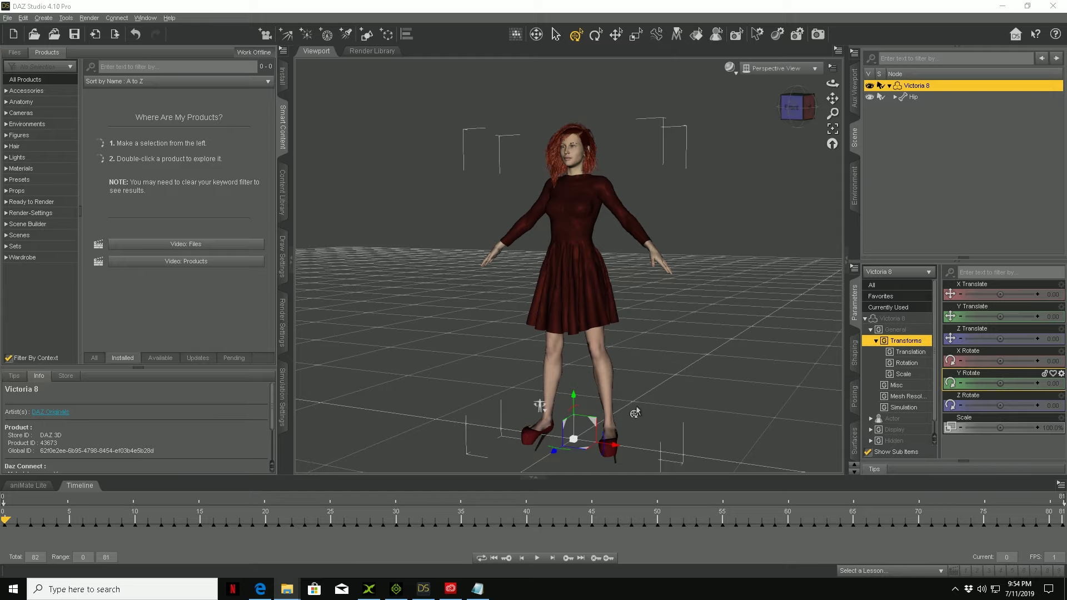
pyautogui.click(792, 109)
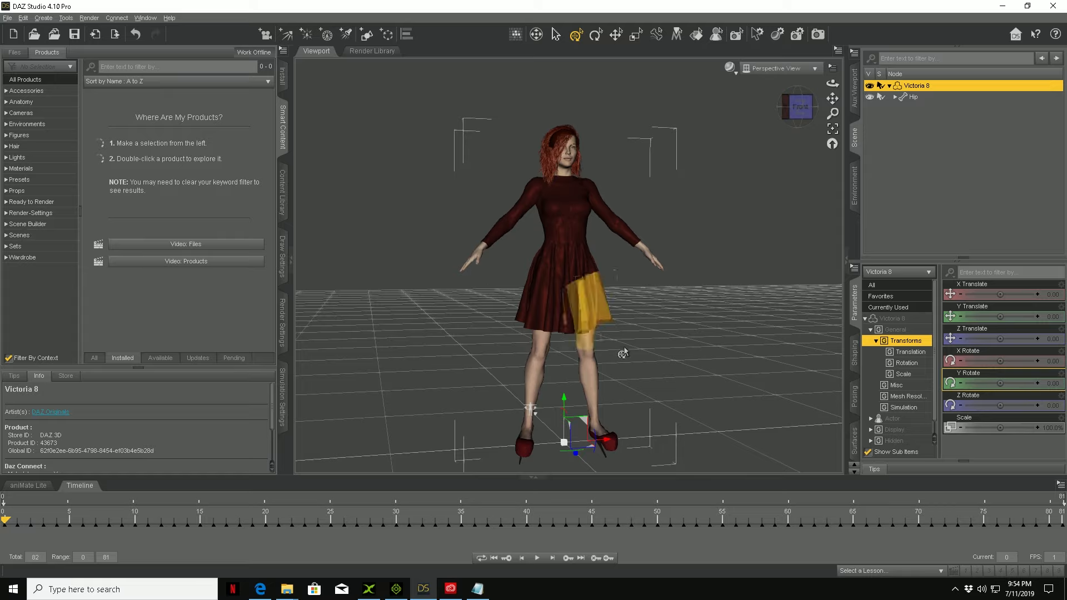
pyautogui.moveTo(800, 111); pyautogui.dragTo(753, 115)
pyautogui.click(796, 108)
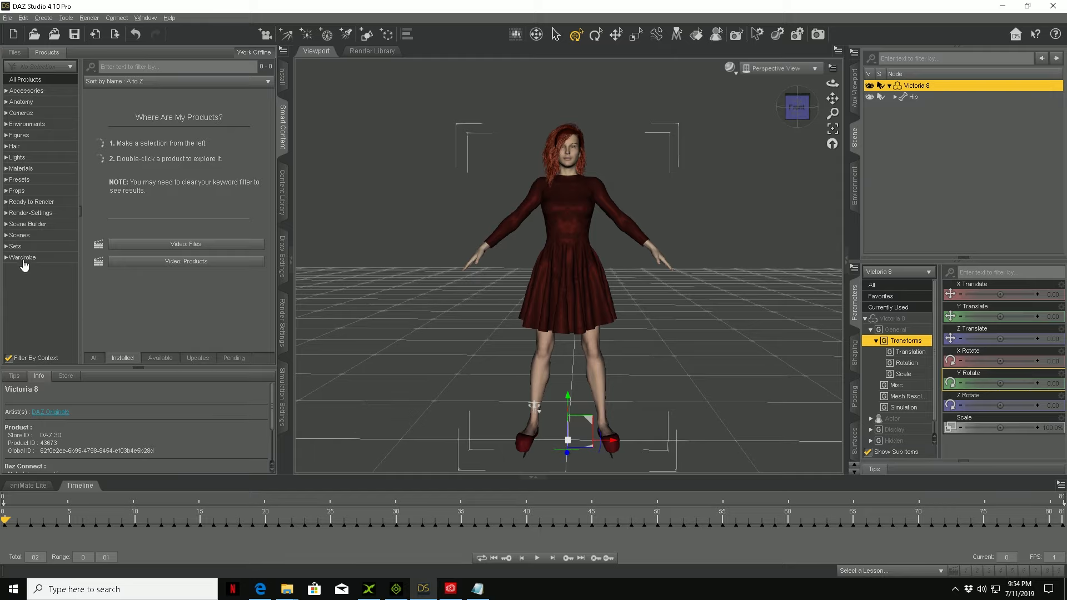
# Step: Apply the Power Pump Foot Pose from The Power Pump for Genesis 8 Female(s) wardrobe product to Victoria 8
pyautogui.click(15, 135)
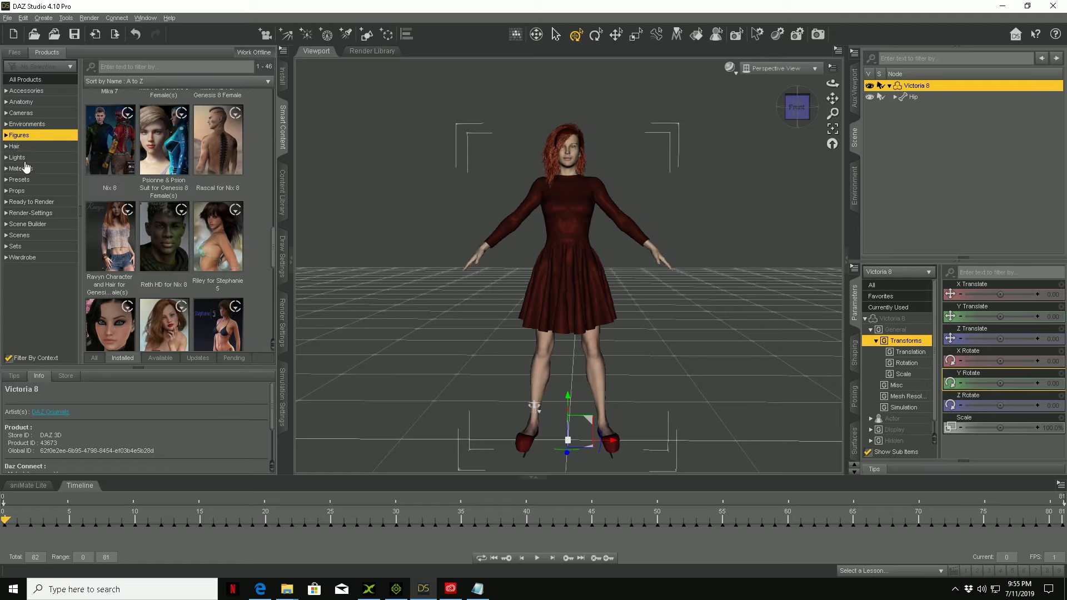
pyautogui.click(18, 258)
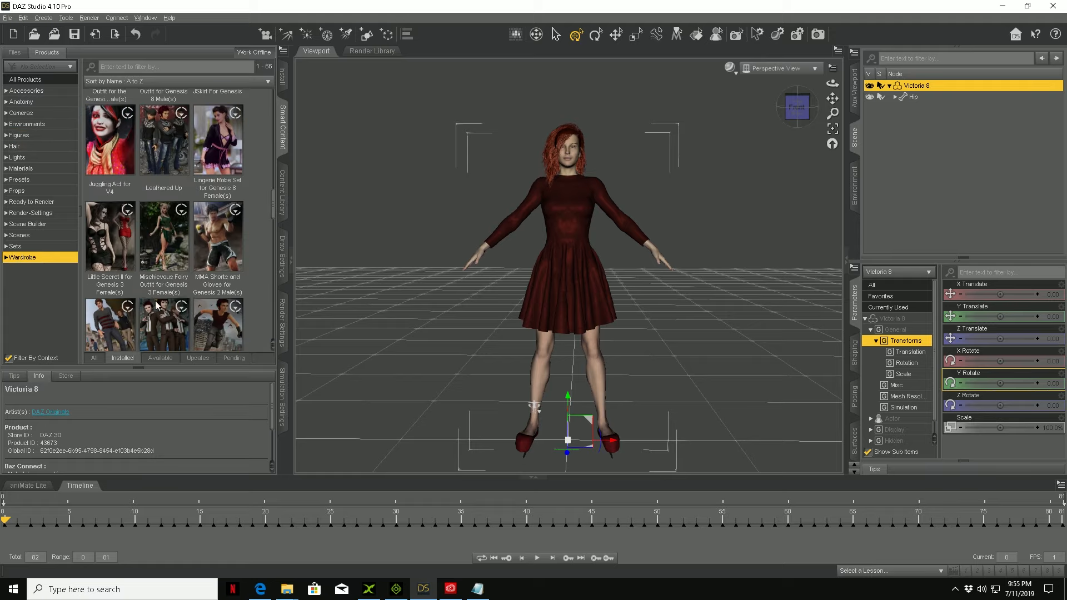
pyautogui.scroll(-10, 157, 305)
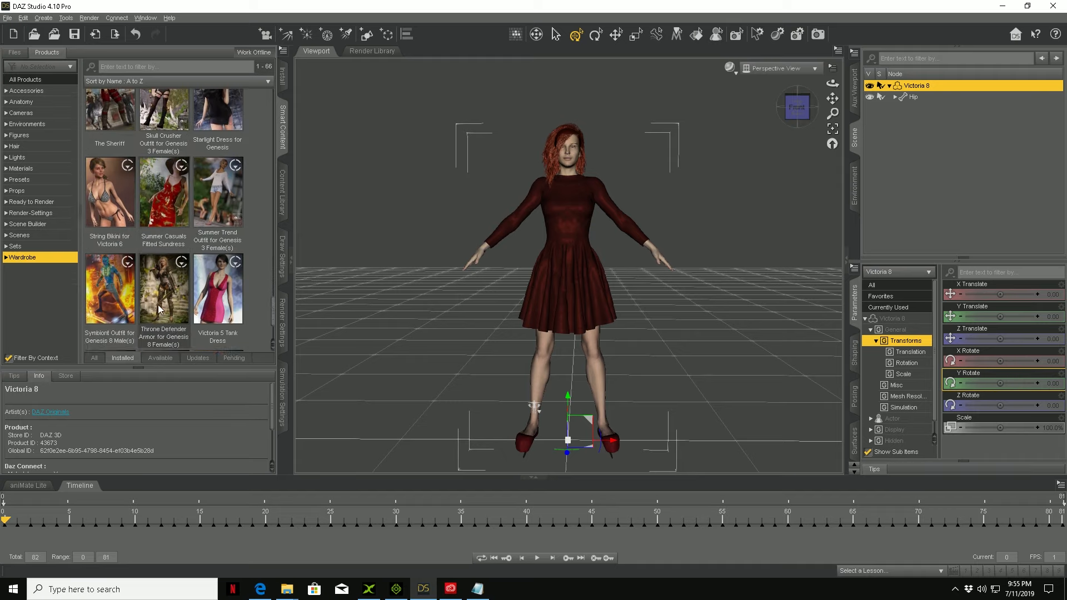
pyautogui.scroll(5, 159, 309)
pyautogui.scroll(4, 158, 308)
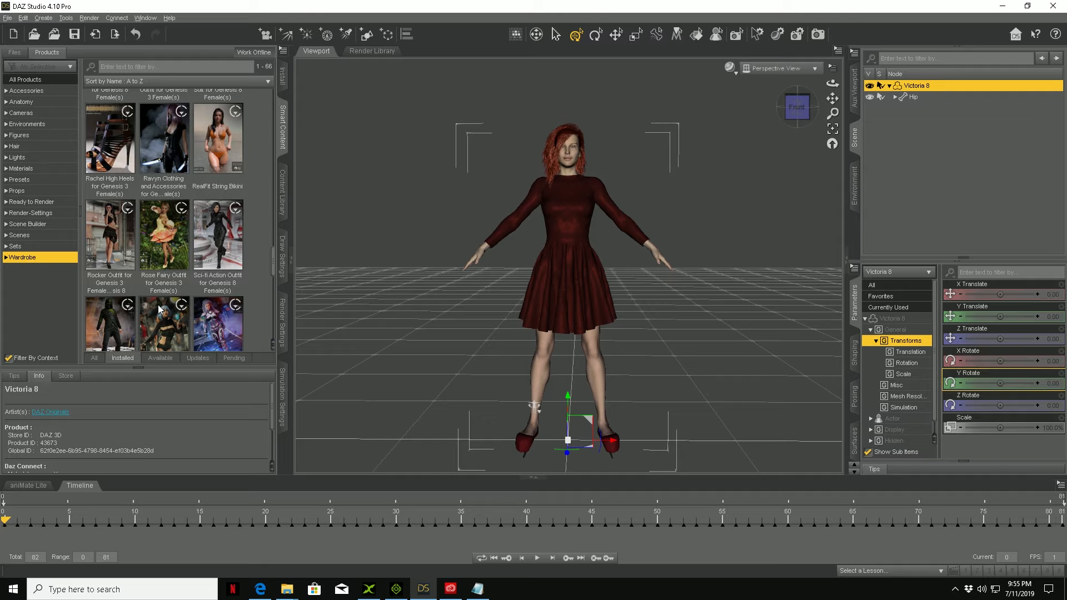
pyautogui.scroll(3, 158, 309)
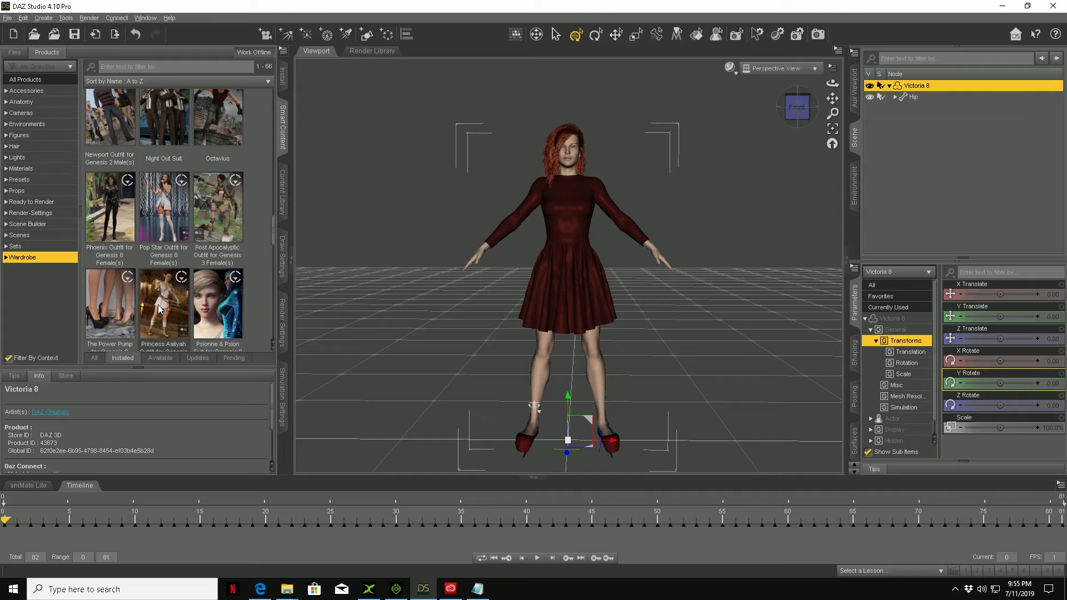
pyautogui.doubleClick(98, 303)
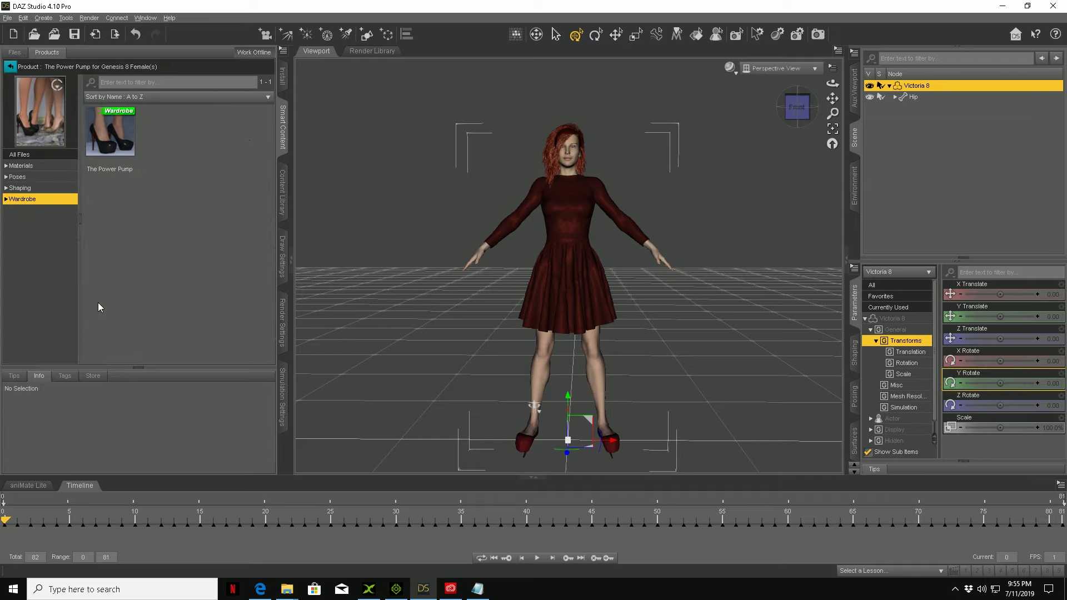
pyautogui.click(17, 176)
pyautogui.doubleClick(110, 137)
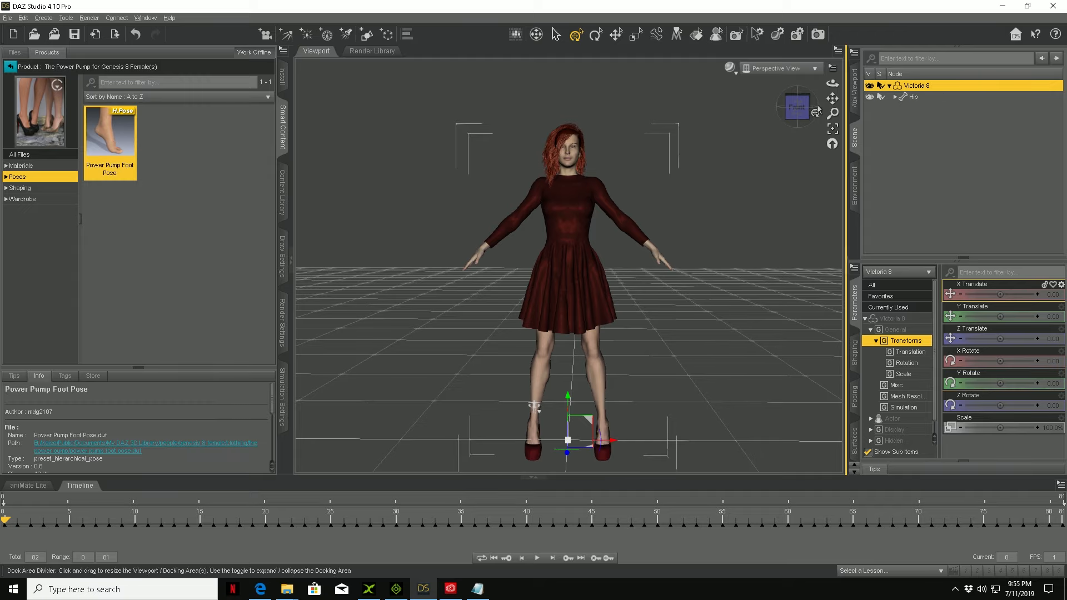
pyautogui.moveTo(798, 113)
pyautogui.mouseDown()
pyautogui.moveTo(875, 118)
pyautogui.moveTo(811, 119)
pyautogui.mouseUp()
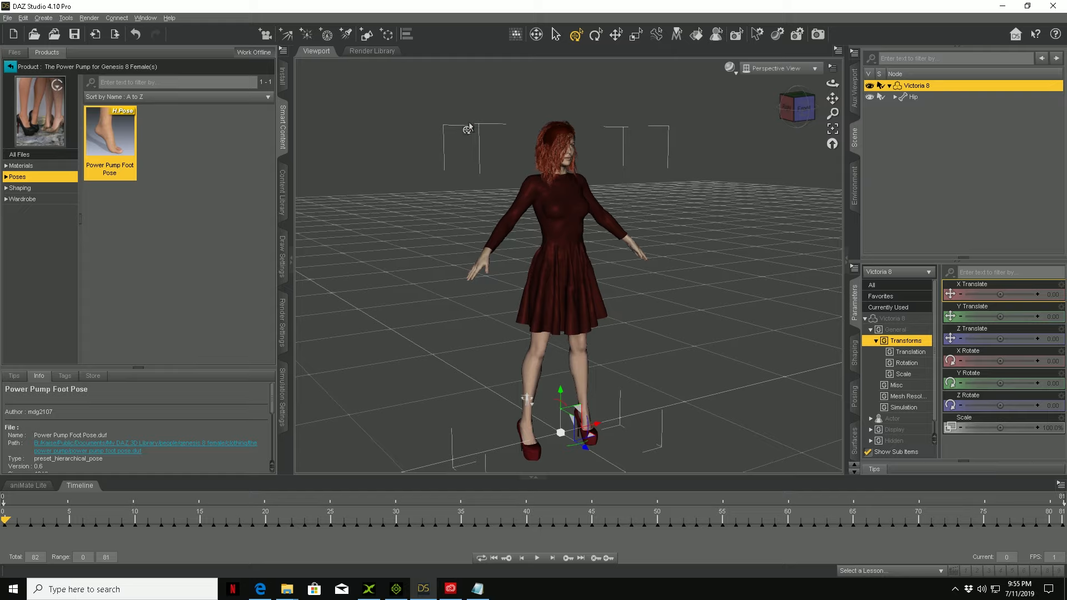
# Step: Start an Autodesk FBX export of Victoria 8 as vic in the Exports folder, overwriting the existing file
pyautogui.click(9, 19)
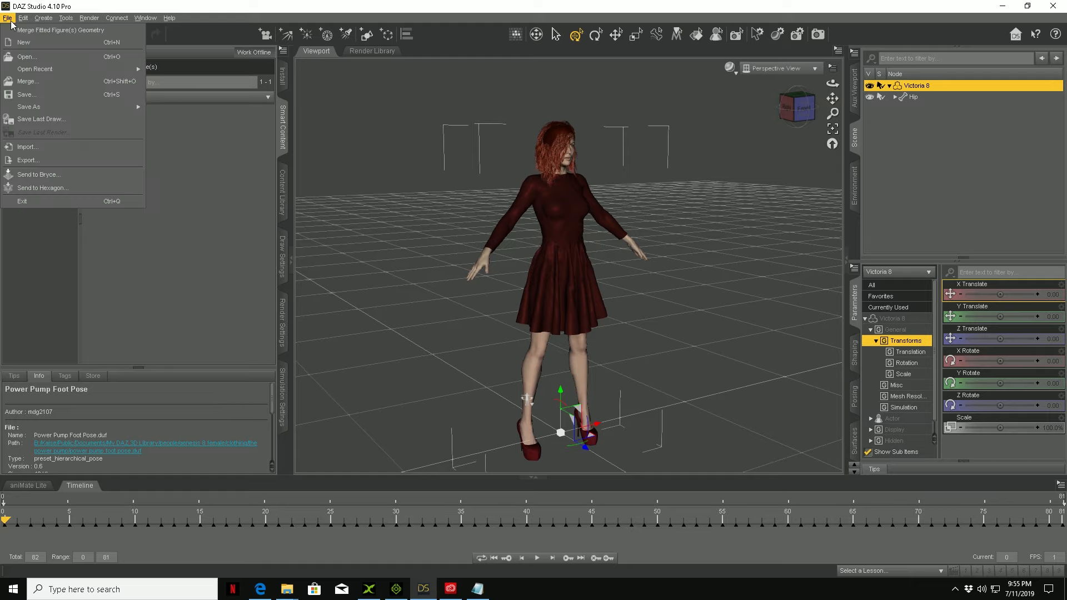
pyautogui.click(20, 162)
pyautogui.click(205, 205)
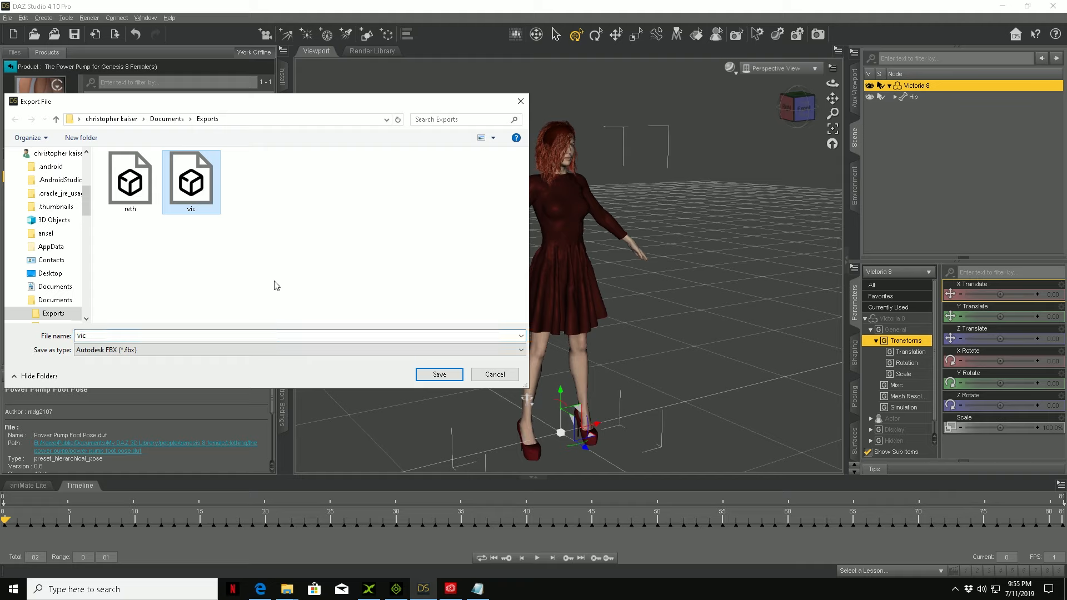
pyautogui.click(438, 375)
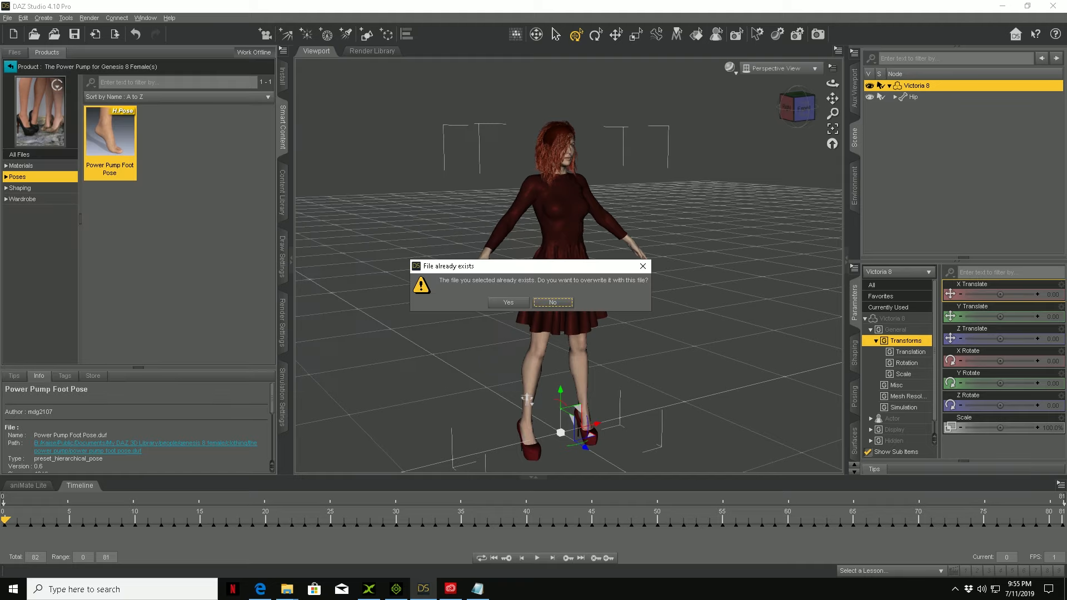
pyautogui.click(508, 302)
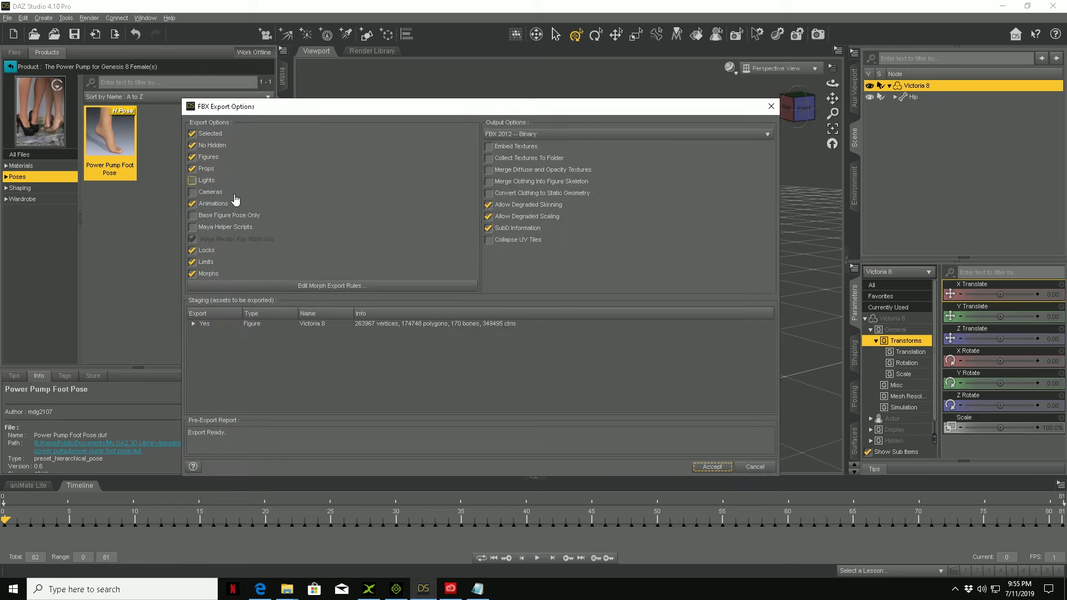
# Step: Expand Victoria 8 in the export staging list, widen the name column, and examine the listed morphs
pyautogui.click(193, 323)
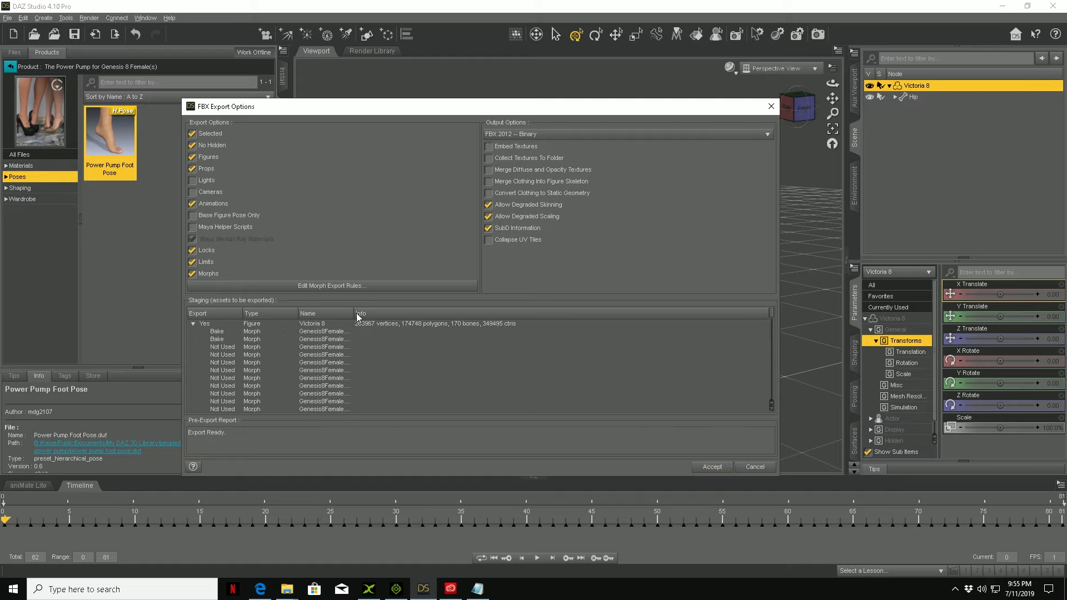
pyautogui.moveTo(354, 313); pyautogui.dragTo(442, 313)
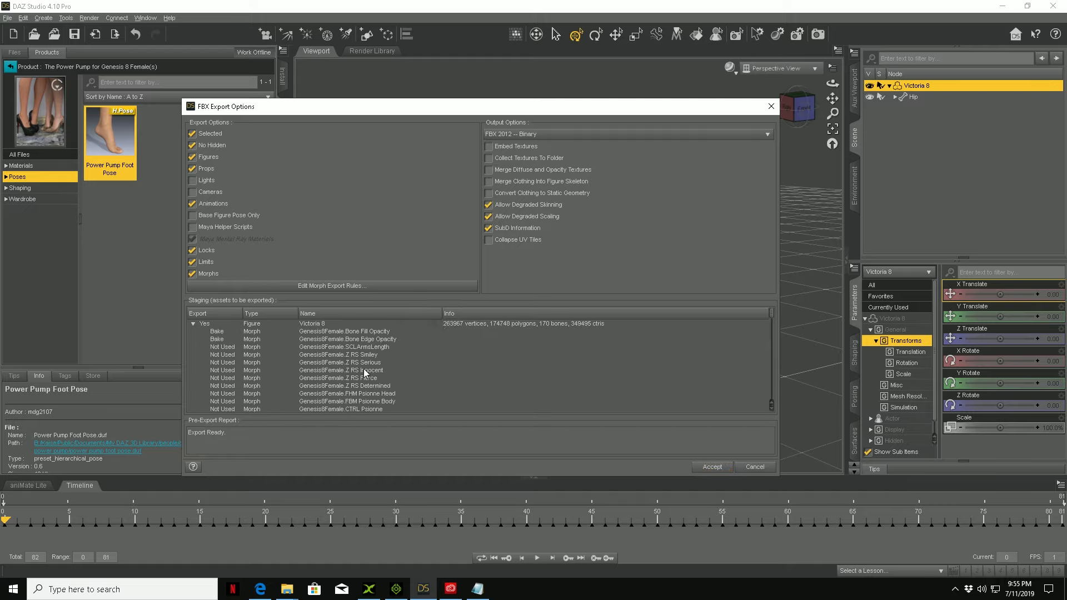
pyautogui.scroll(-5, 364, 369)
pyautogui.scroll(-10, 363, 368)
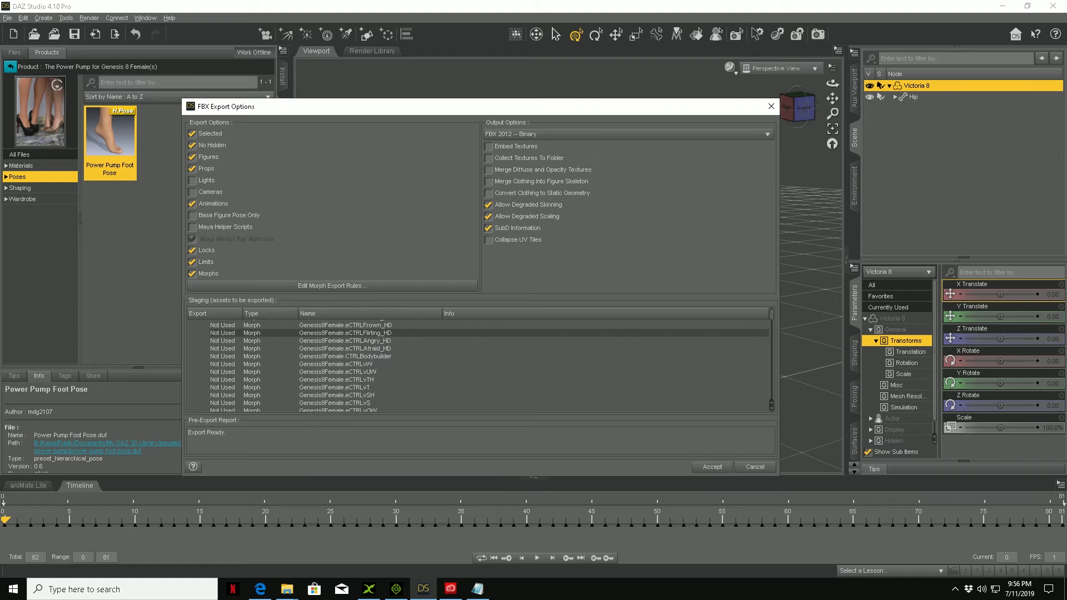
# Step: Switch to the Daz Exports notes in Notepad, highlight the .pCTRLlFootTwist entry, and return to the FBX export options
pyautogui.hotkey('alt', 'Tab')
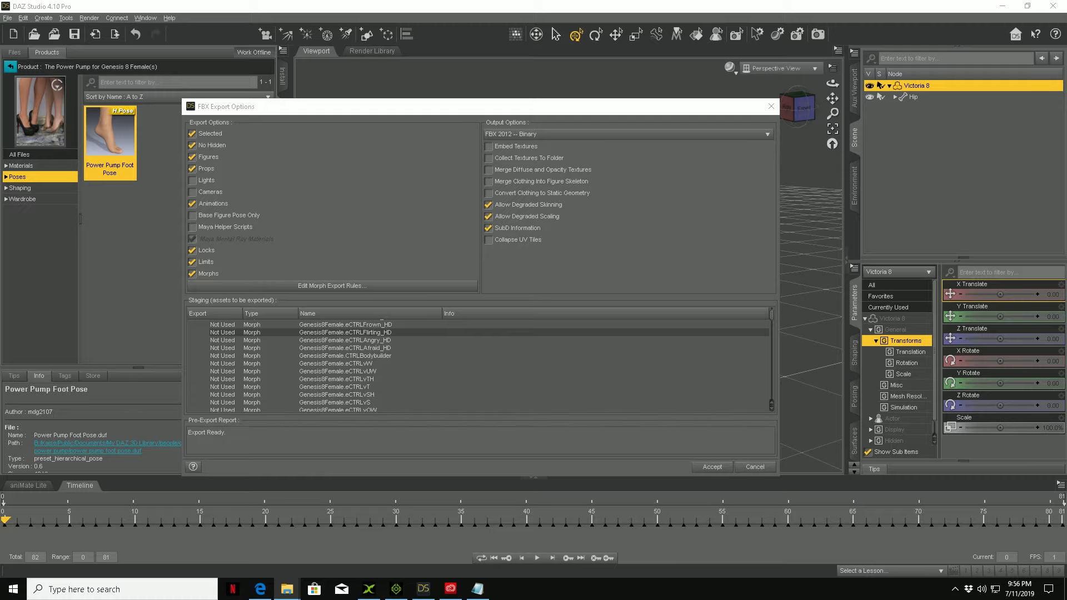
pyautogui.hotkey('alt', 'Tab')
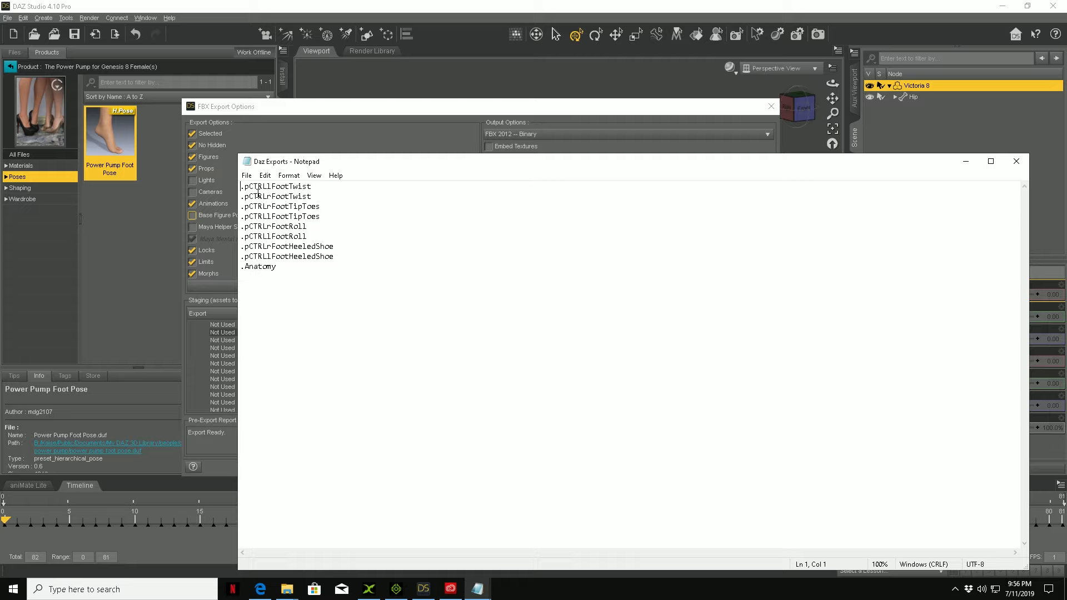
pyautogui.moveTo(313, 187); pyautogui.dragTo(245, 187)
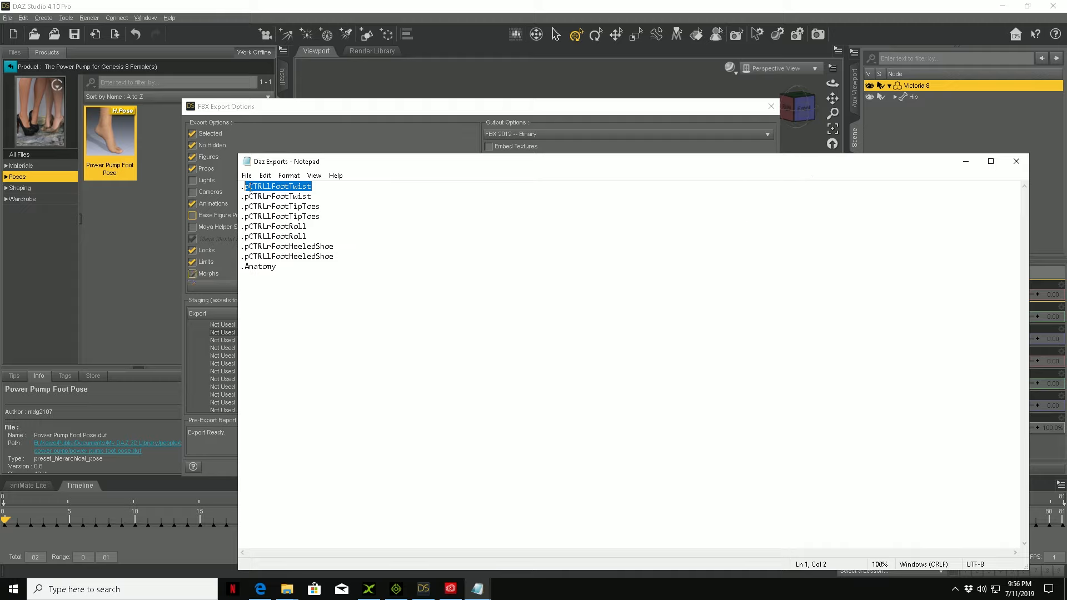
pyautogui.moveTo(332, 187); pyautogui.dragTo(232, 189)
pyautogui.click(965, 165)
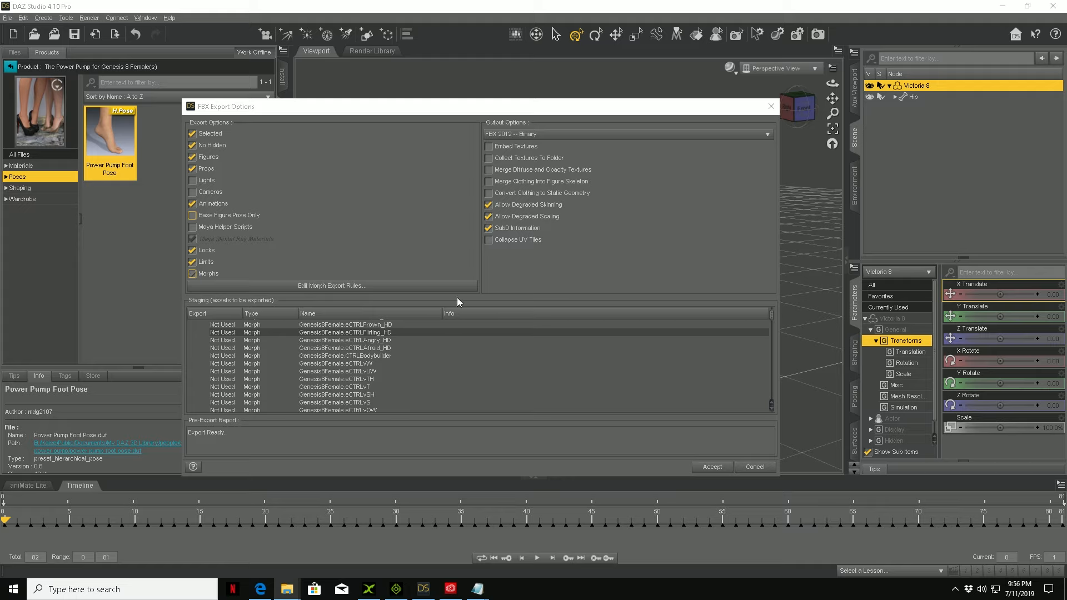
# Step: Review and accept the FBX morph export rules, and run the Victoria 8 export
pyautogui.click(343, 285)
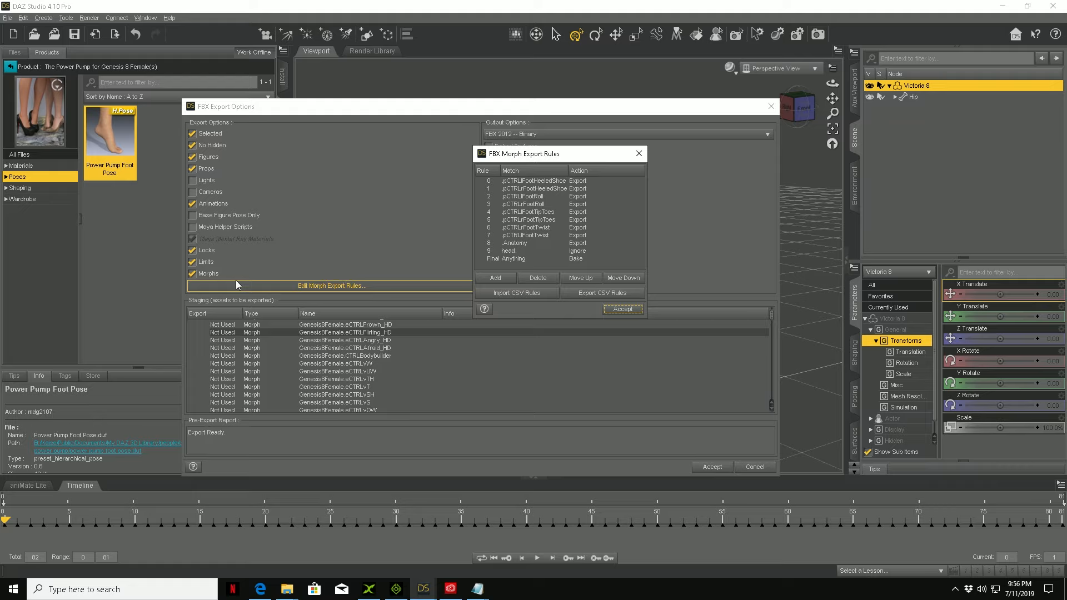
pyautogui.click(623, 309)
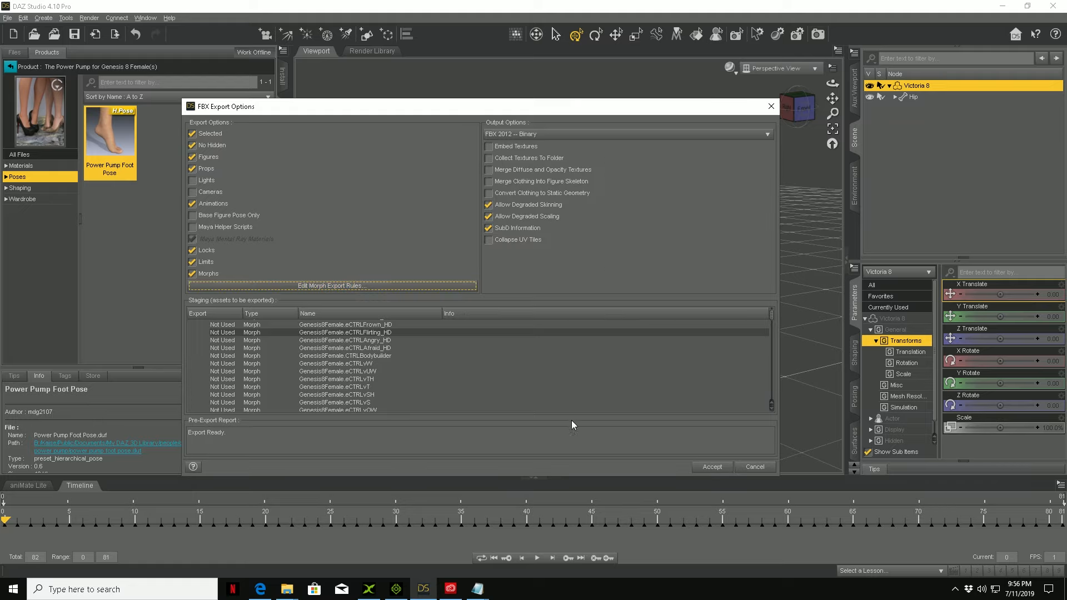
pyautogui.click(713, 467)
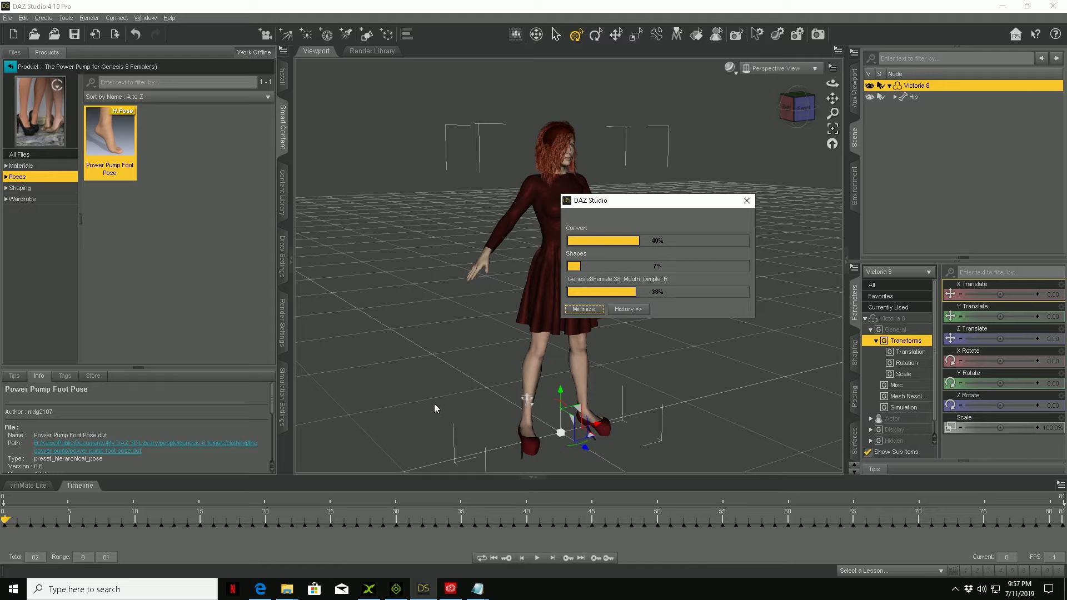
# Step: Switch to iClone 3DXchange and discard the currently loaded vic.fbx character
pyautogui.moveTo(371, 590)
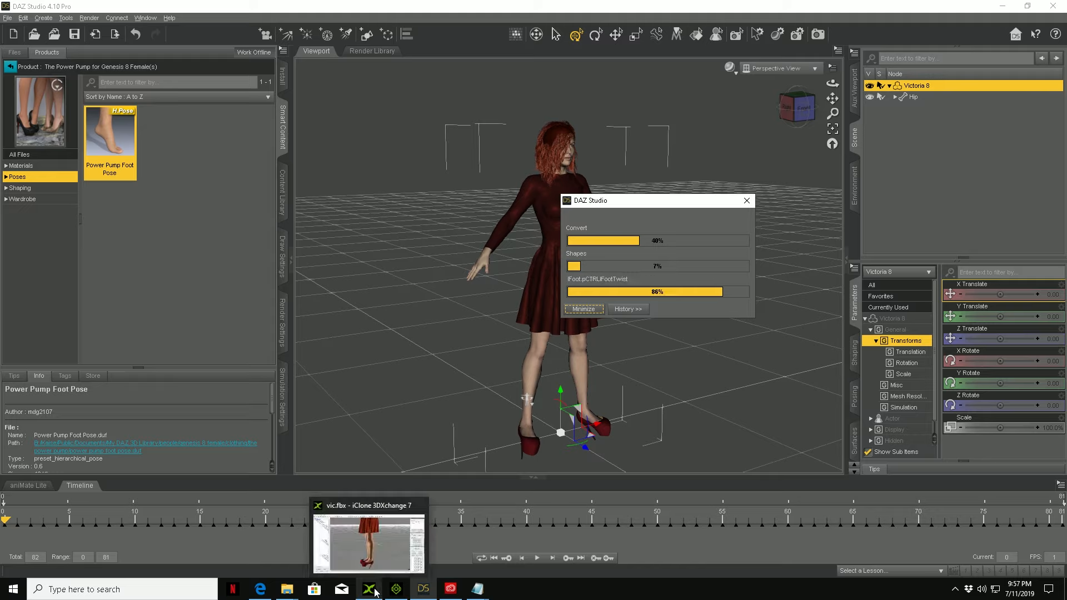
pyautogui.click(374, 590)
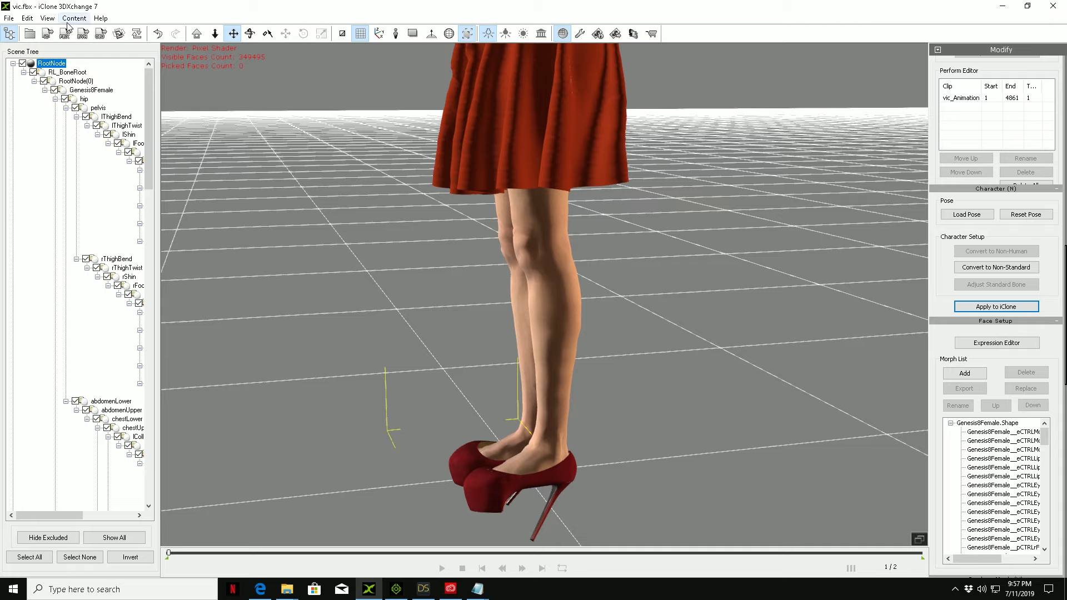
pyautogui.click(7, 19)
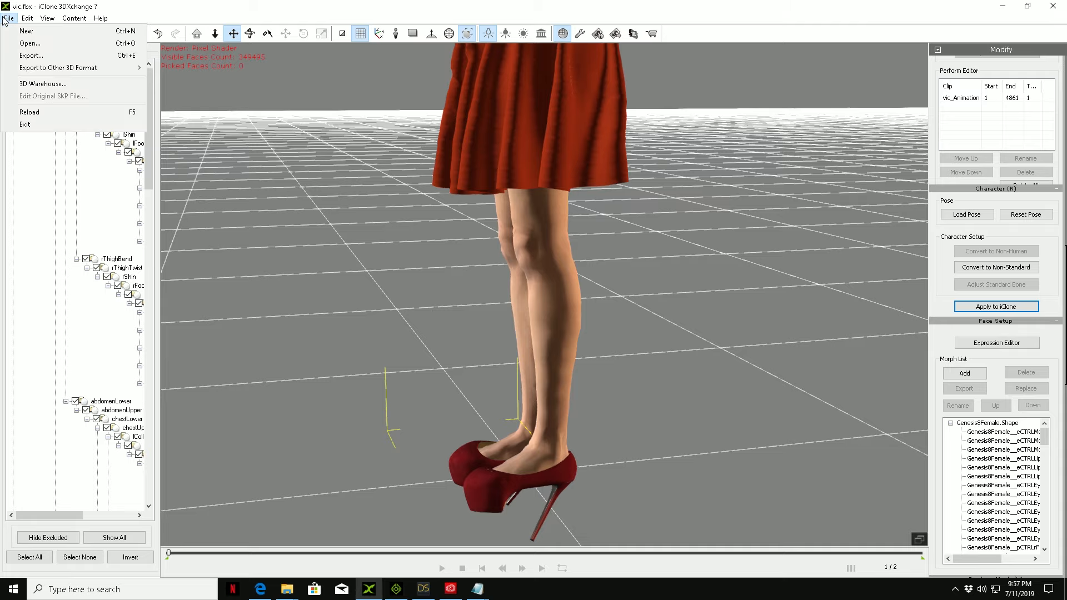
pyautogui.click(35, 44)
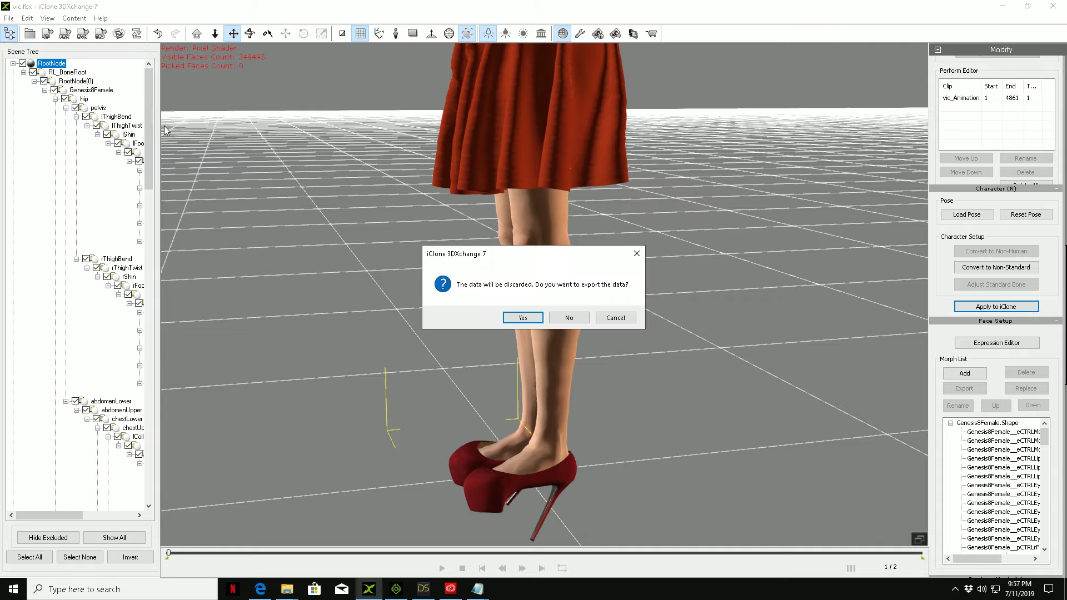
pyautogui.click(540, 321)
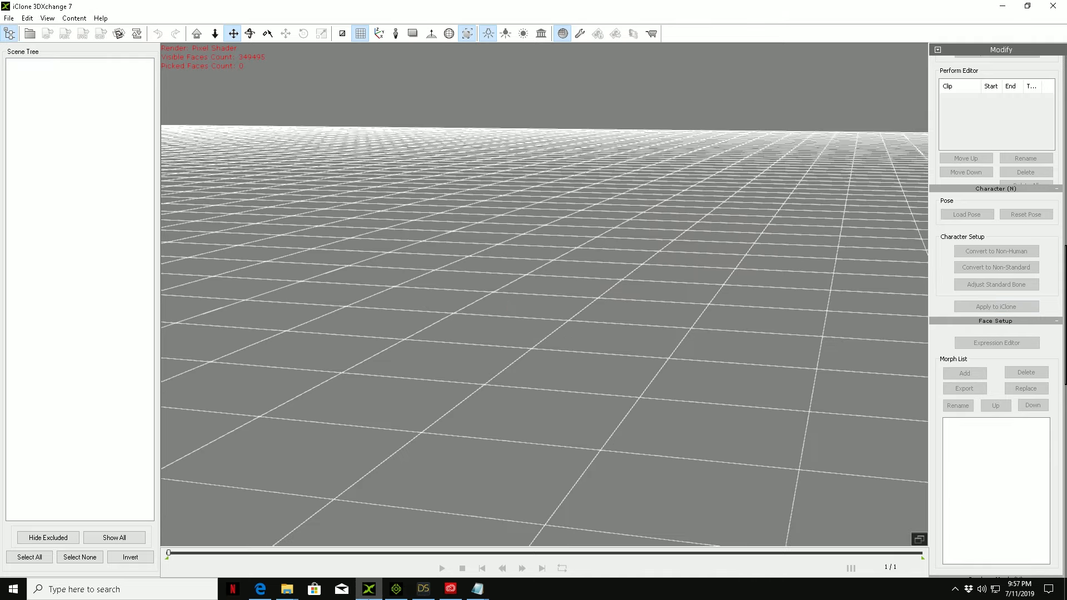
# Step: Switch to iClone 7 and start a new project without saving the current one
pyautogui.click(396, 588)
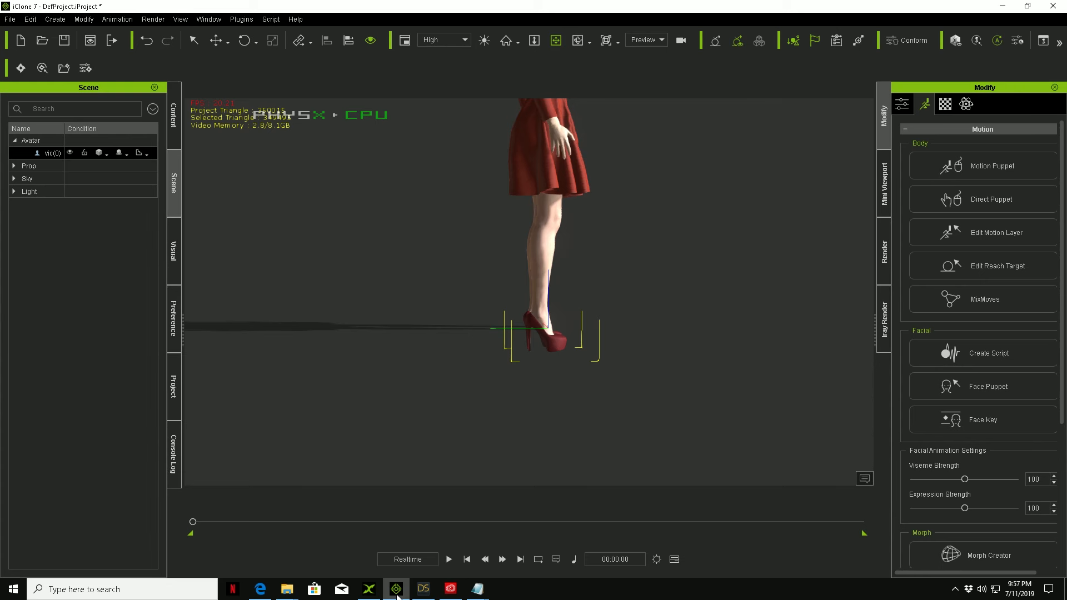
pyautogui.click(10, 19)
pyautogui.click(15, 36)
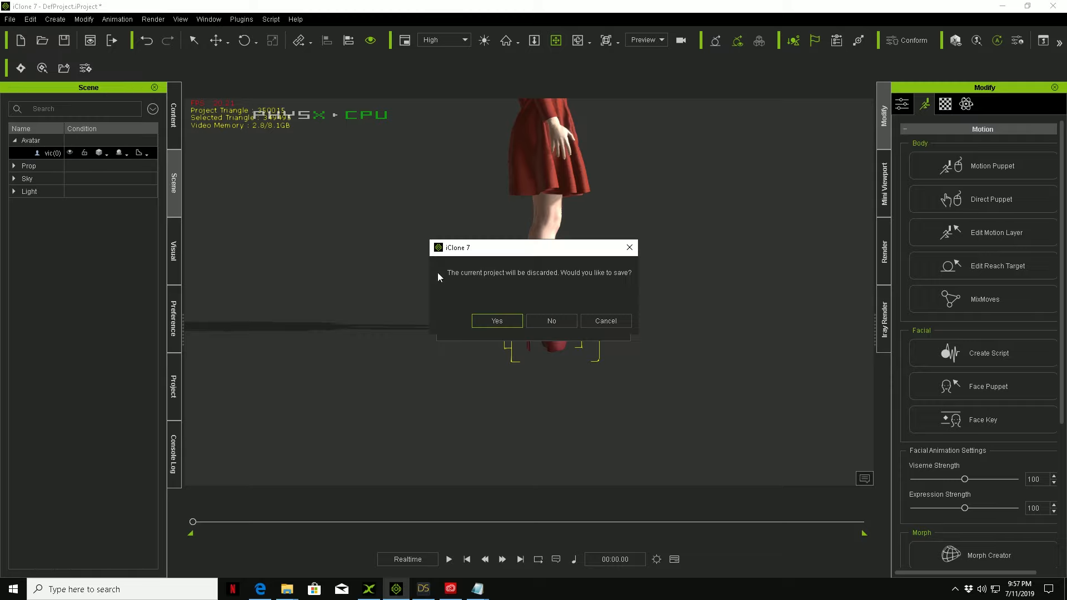
pyautogui.click(553, 320)
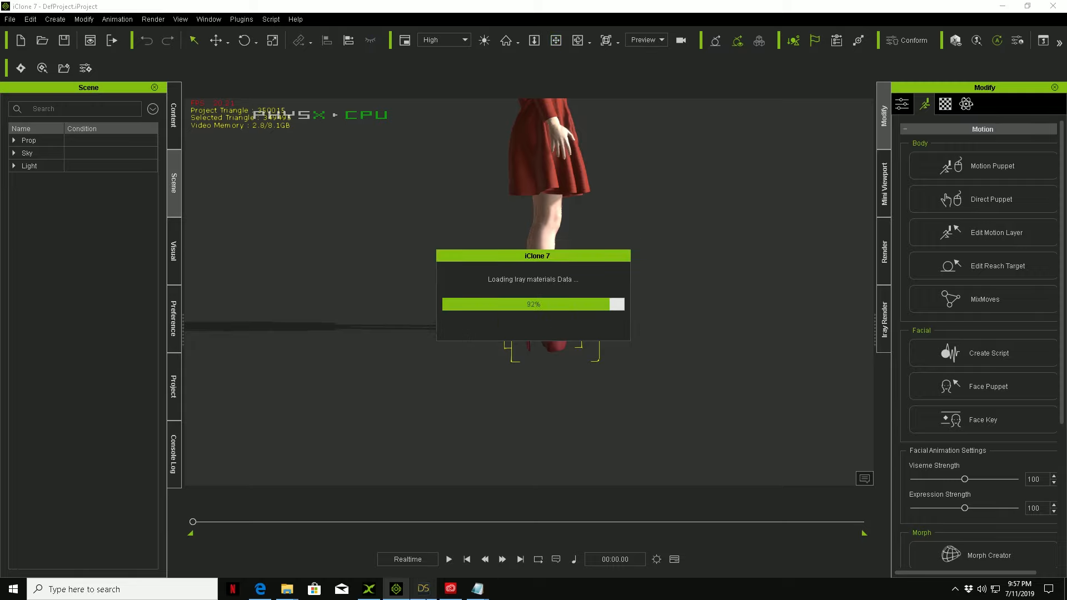
# Step: Return to iClone 3DXchange and import vic from the Exports folder with the default FBX import options
pyautogui.click(423, 589)
pyautogui.click(1003, 8)
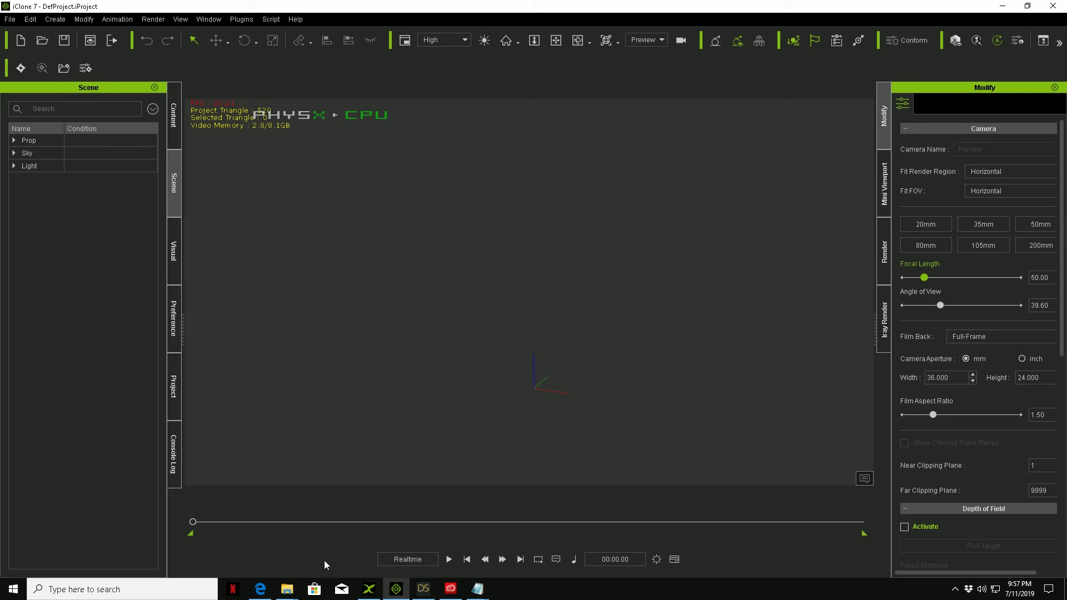
pyautogui.click(369, 588)
pyautogui.click(13, 19)
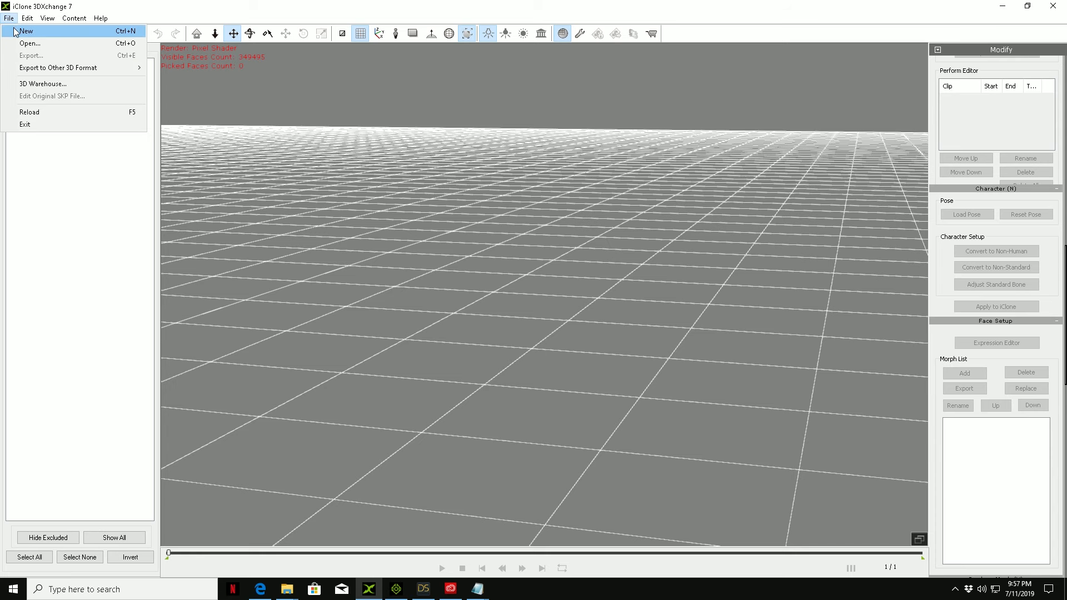
pyautogui.click(19, 42)
pyautogui.click(507, 232)
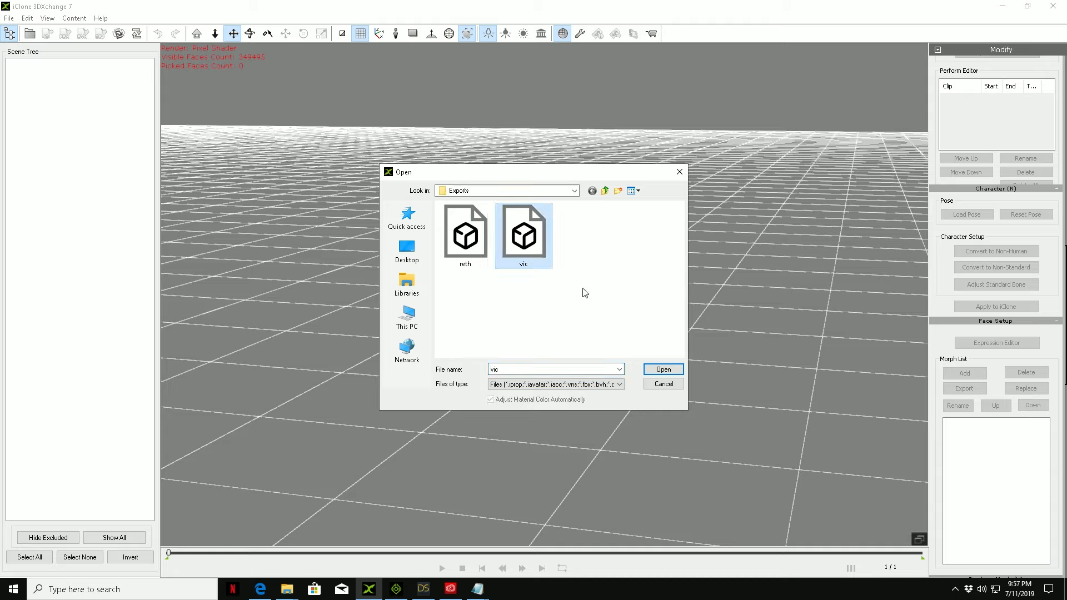
pyautogui.click(663, 370)
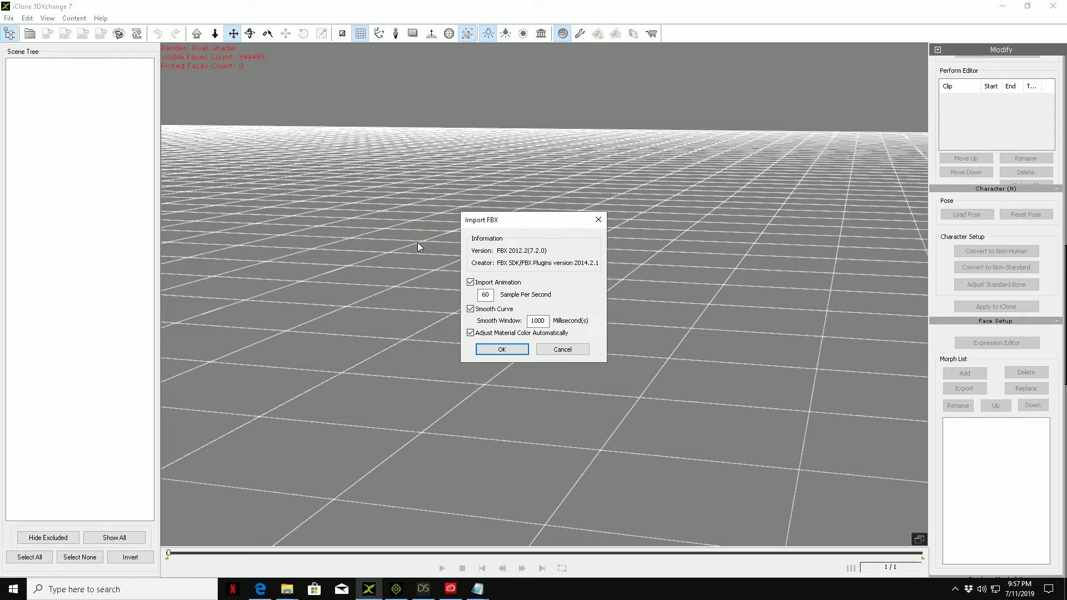
pyautogui.click(501, 350)
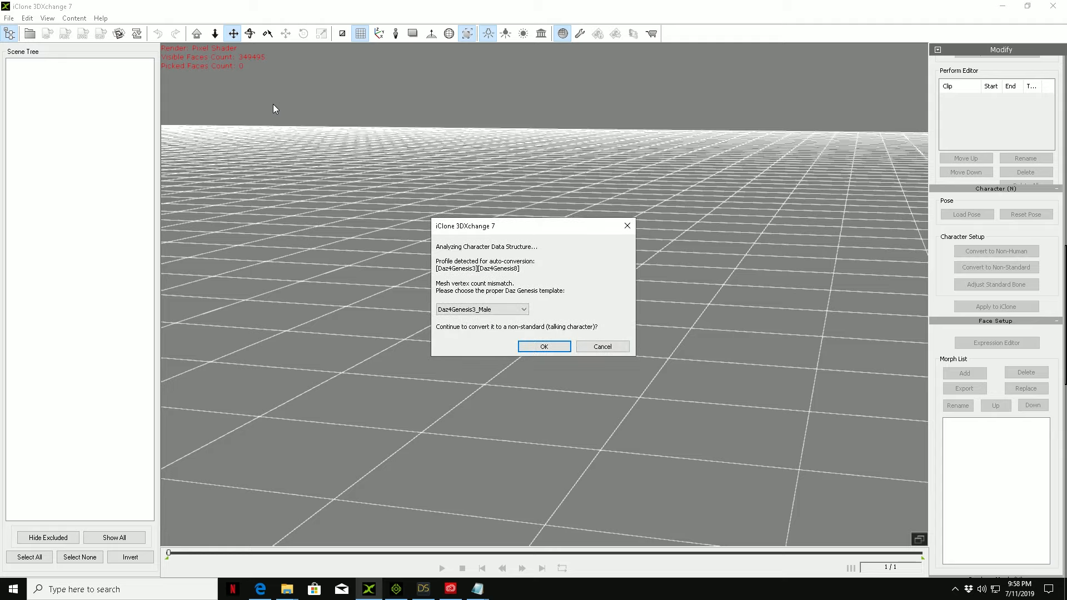
# Step: Convert the imported character with the Daz4Genesis8_Female template and import its facial animation clips for the Expression Editor
pyautogui.click(495, 310)
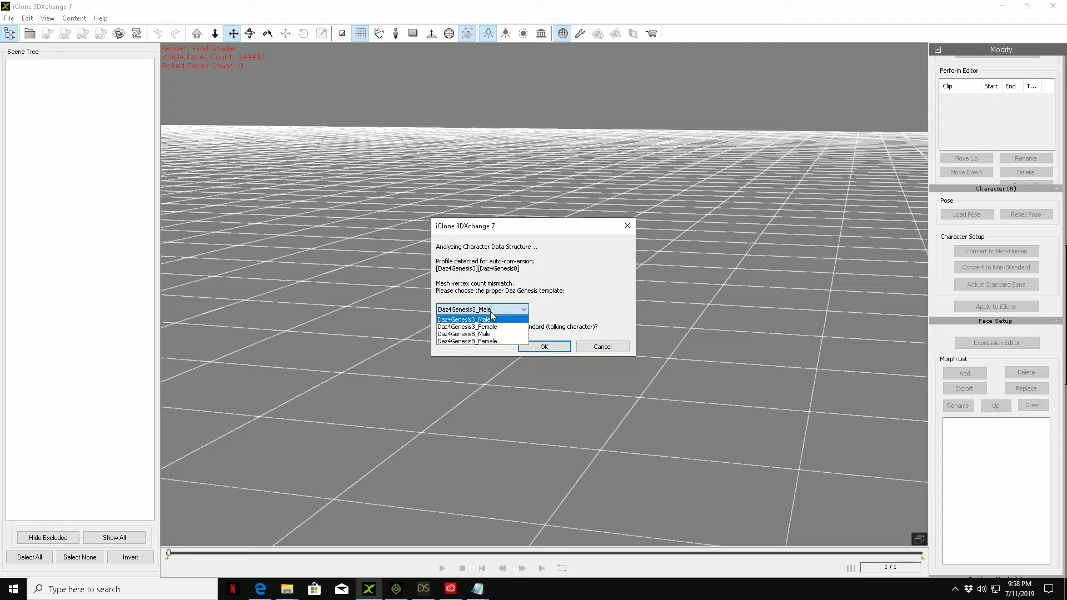
pyautogui.click(461, 342)
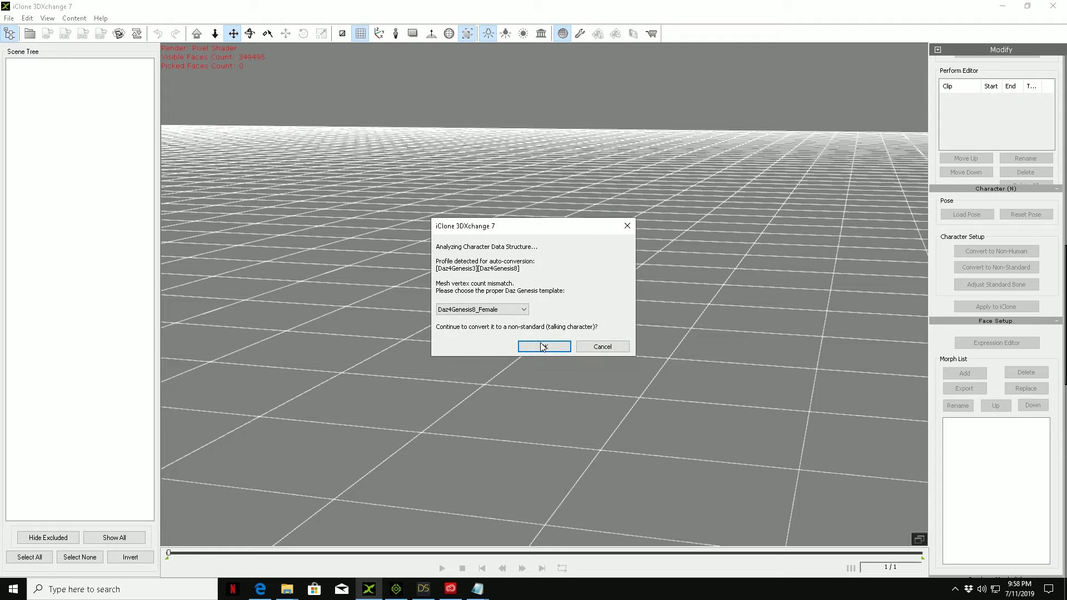
pyautogui.click(543, 346)
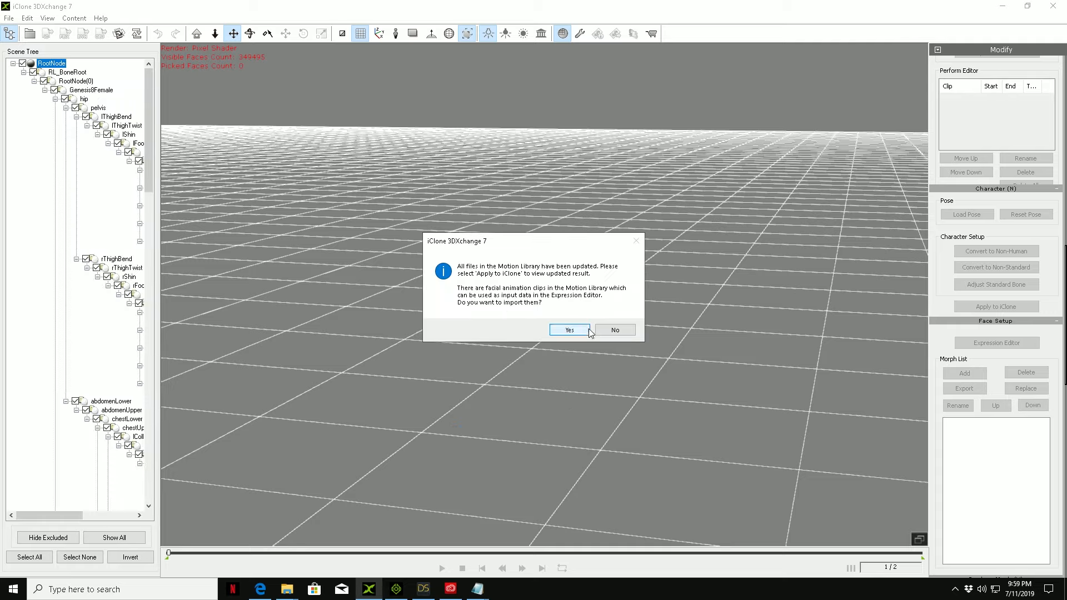
pyautogui.click(581, 331)
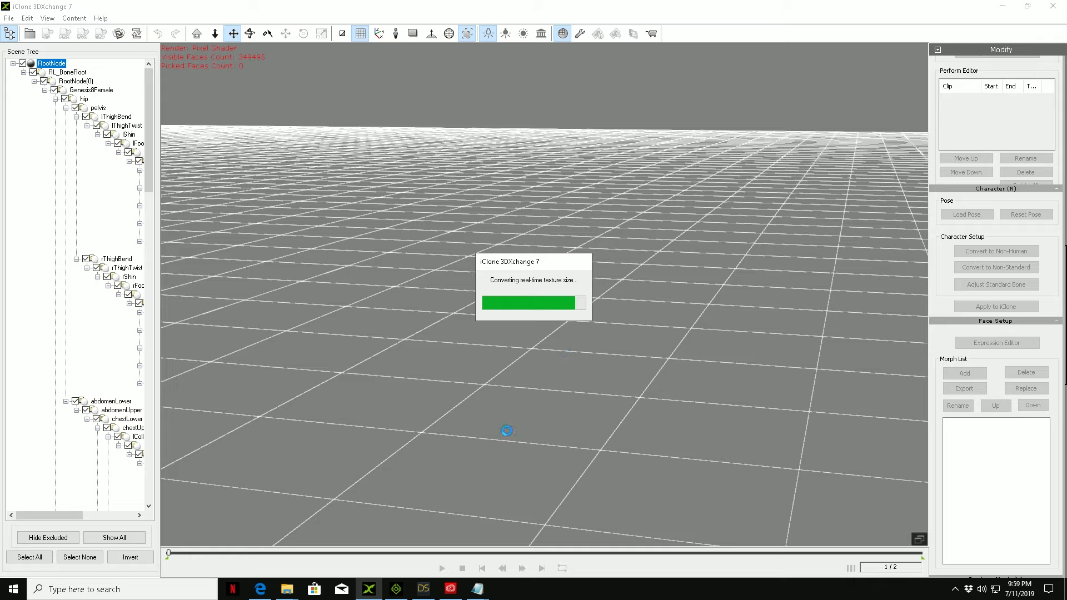
pyautogui.click(576, 333)
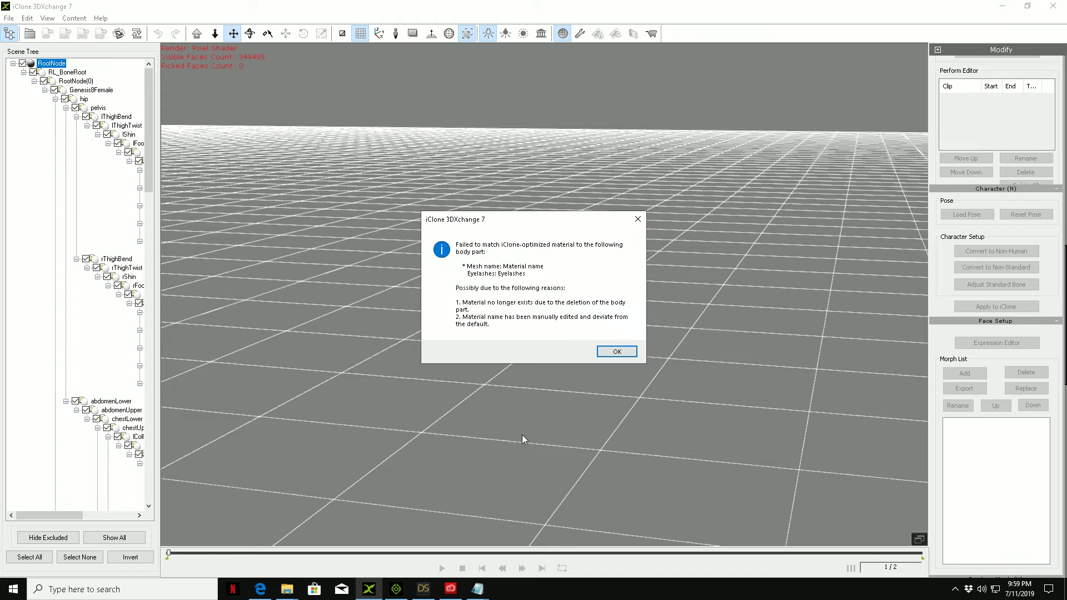
pyautogui.click(616, 351)
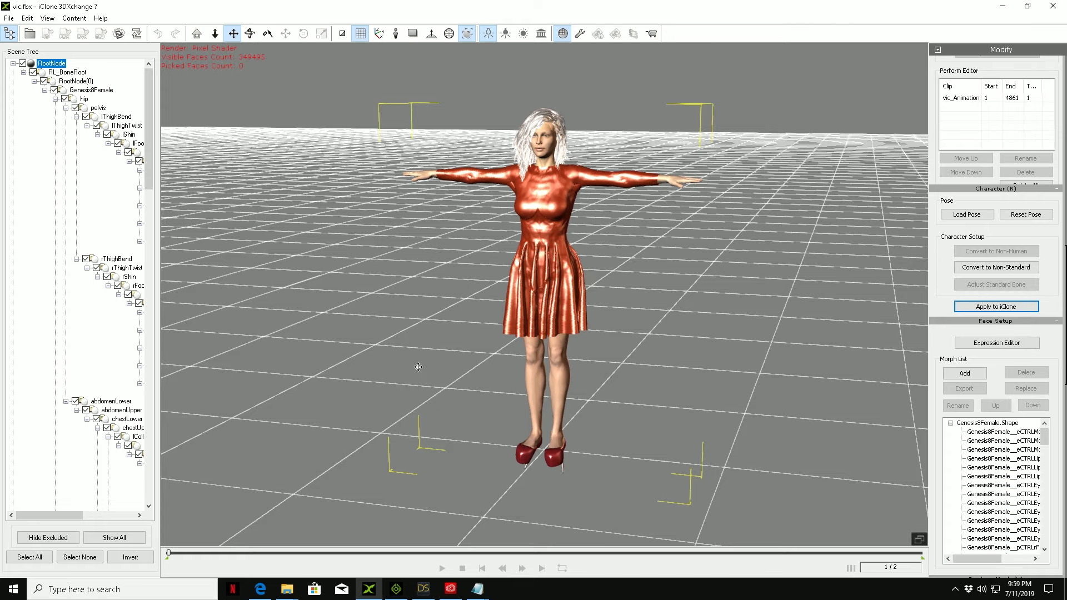
# Step: Examine the imported character's legs, feet and heels up close from several angles
pyautogui.scroll(5, 492, 312)
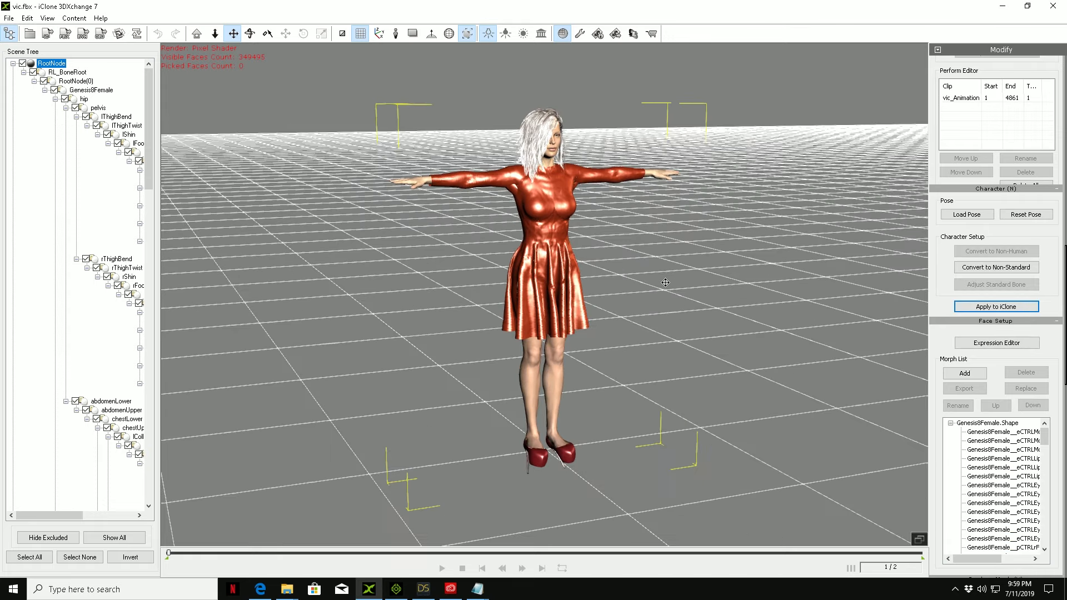
pyautogui.scroll(5, 664, 286)
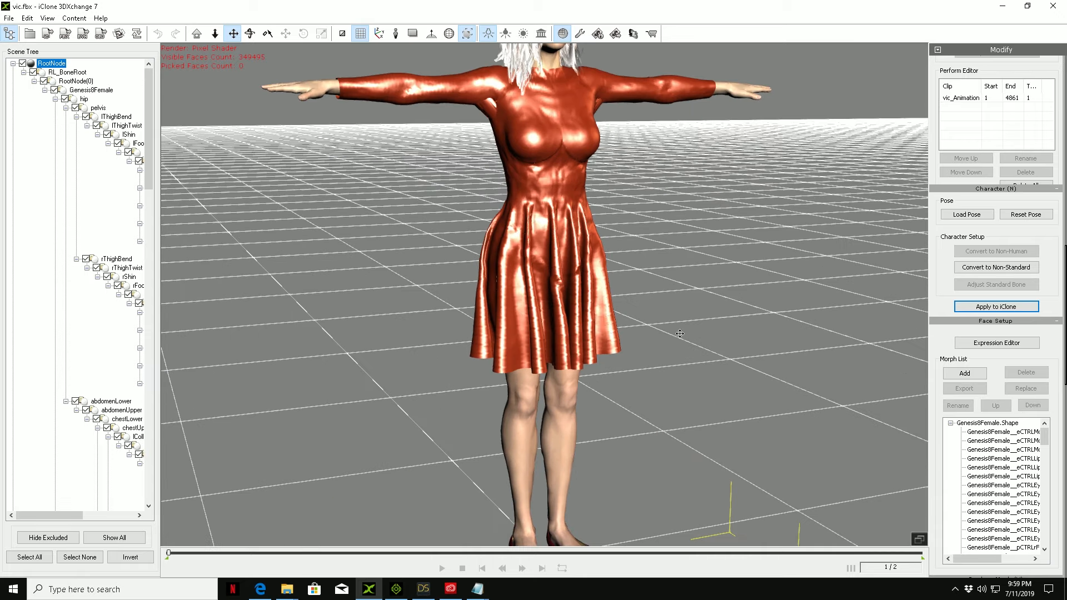
pyautogui.moveTo(705, 369); pyautogui.dragTo(633, 386, button='right')
pyautogui.moveTo(631, 432); pyautogui.dragTo(608, 340)
pyautogui.moveTo(639, 314); pyautogui.dragTo(631, 274, button='right')
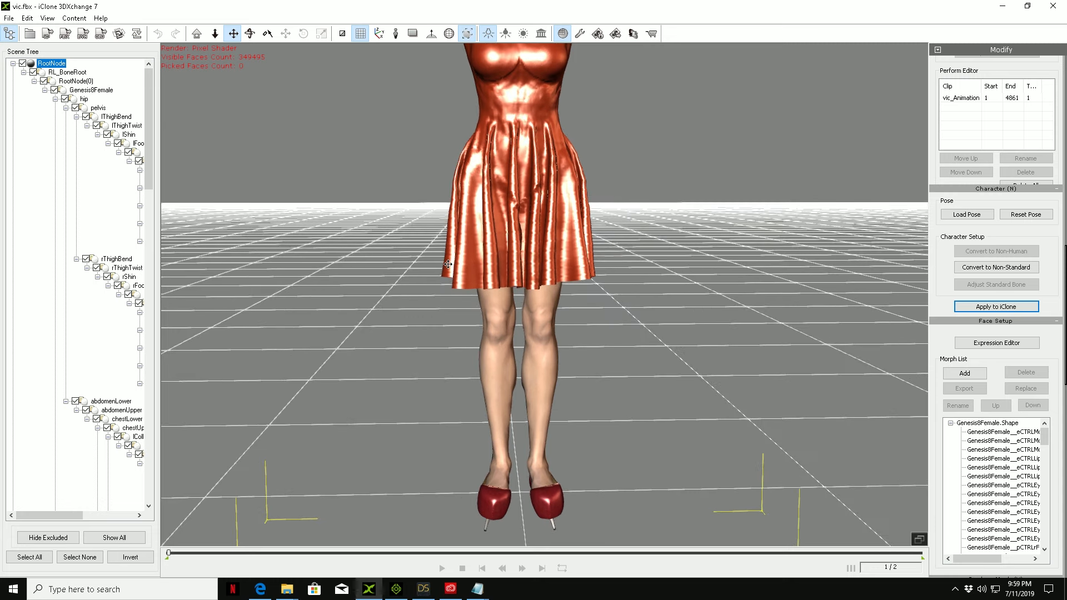
pyautogui.moveTo(828, 297); pyautogui.dragTo(726, 330, button='right')
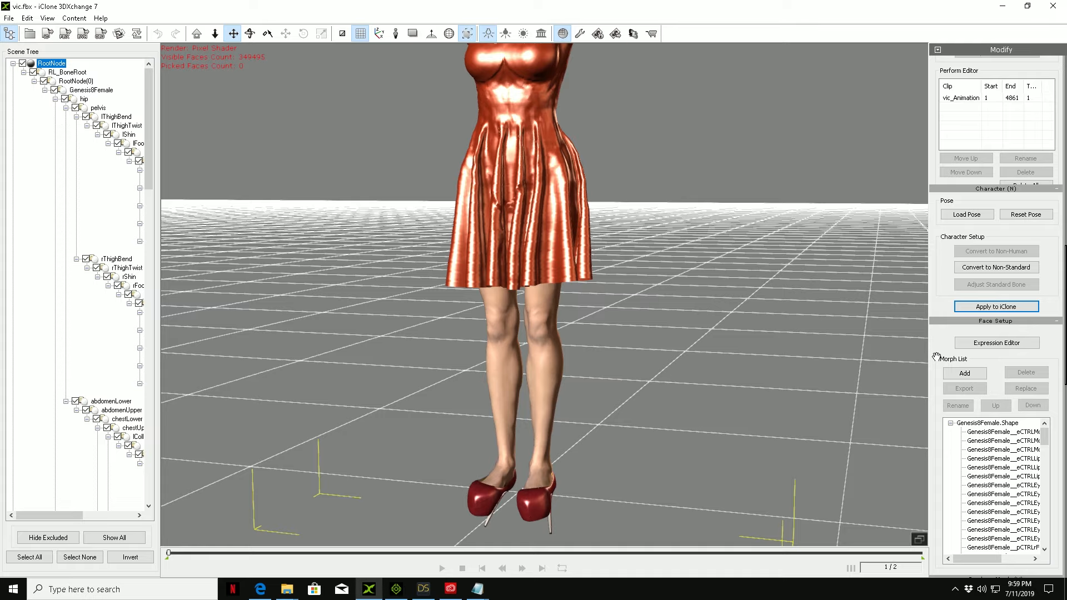
# Step: Start the Convert to Non-Standard setup for the character and show its facial bone tag assignments
pyautogui.scroll(-3, 932, 375)
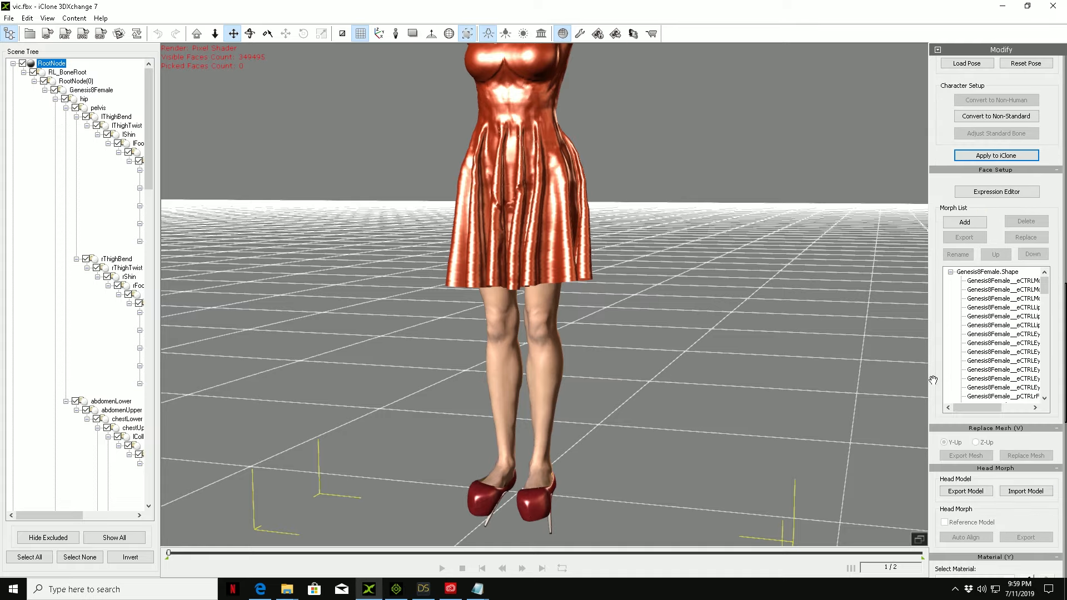
pyautogui.scroll(-3, 933, 381)
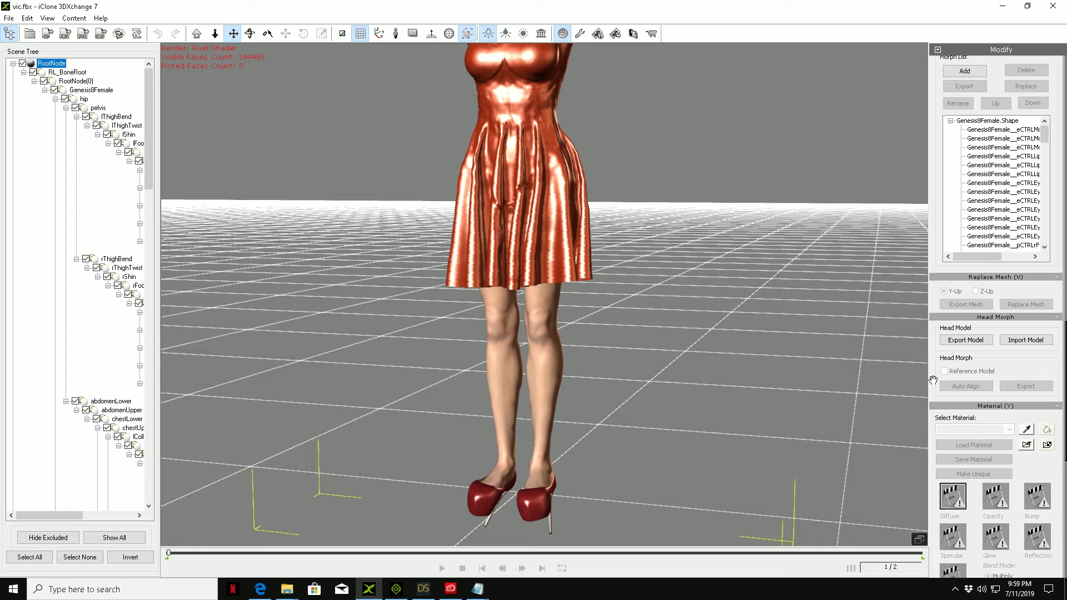
pyautogui.scroll(4, 933, 380)
pyautogui.scroll(2, 933, 381)
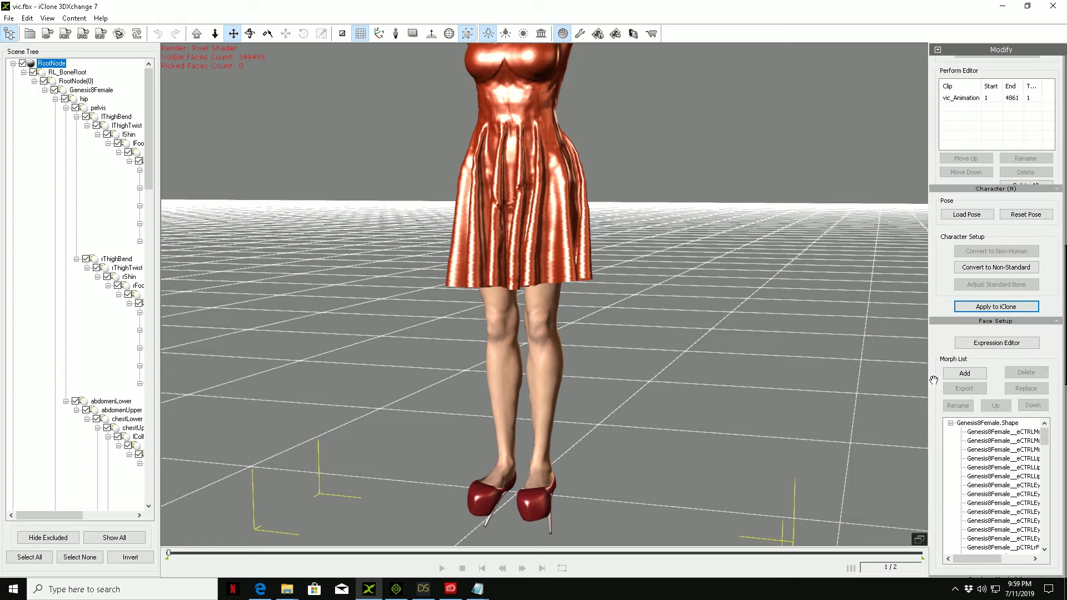
pyautogui.scroll(2, 933, 308)
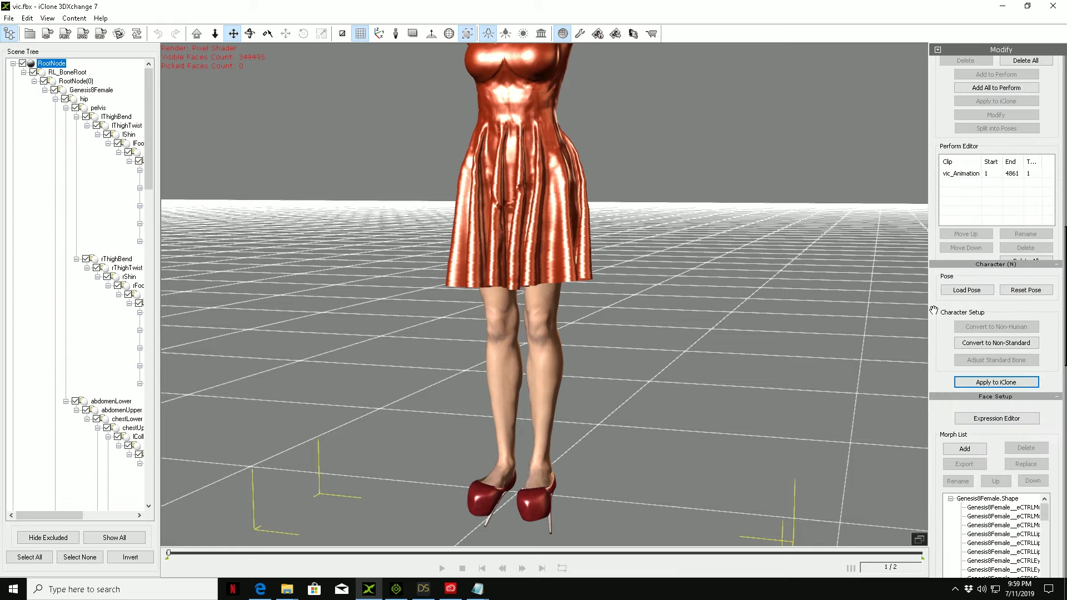
pyautogui.click(986, 345)
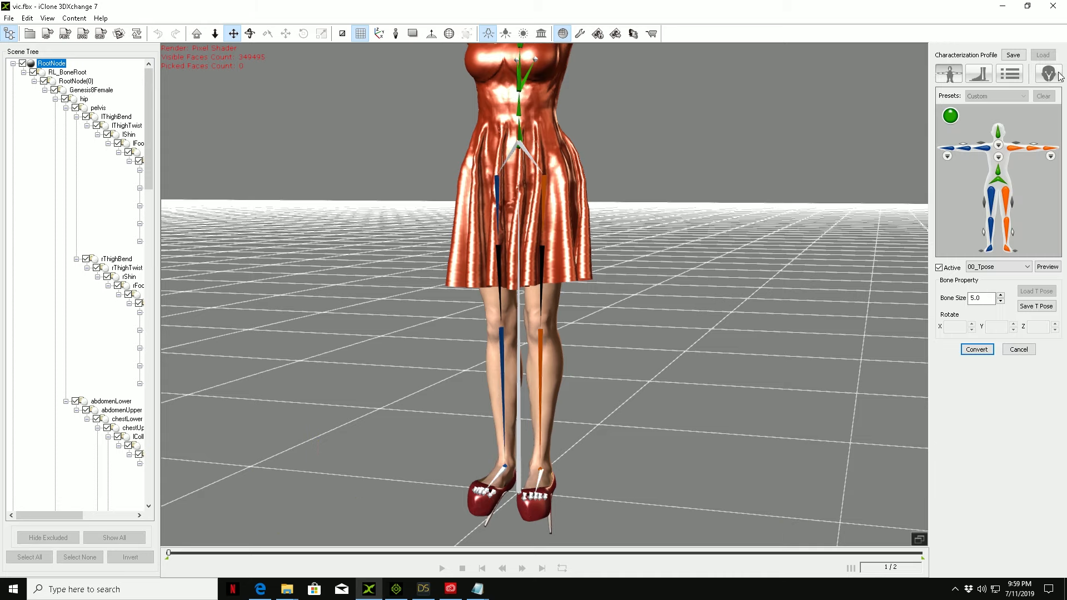
pyautogui.click(1048, 75)
# Step: Add all unused toe bones and both pectoral bones to the Body extend bones, and convert the character to Non-Standard
pyautogui.scroll(-10, 989, 197)
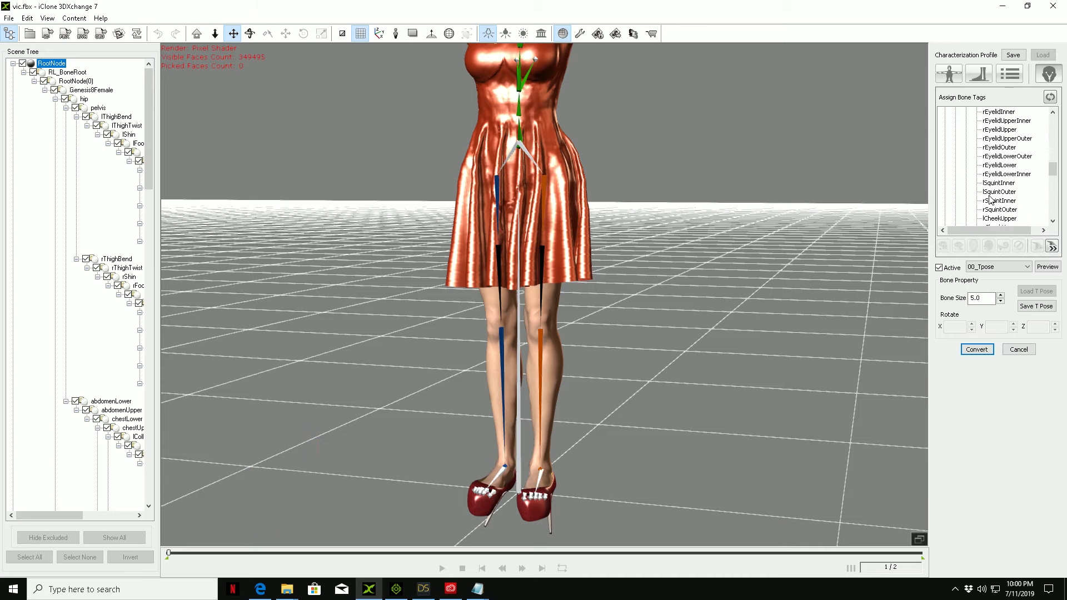
pyautogui.scroll(-5, 990, 198)
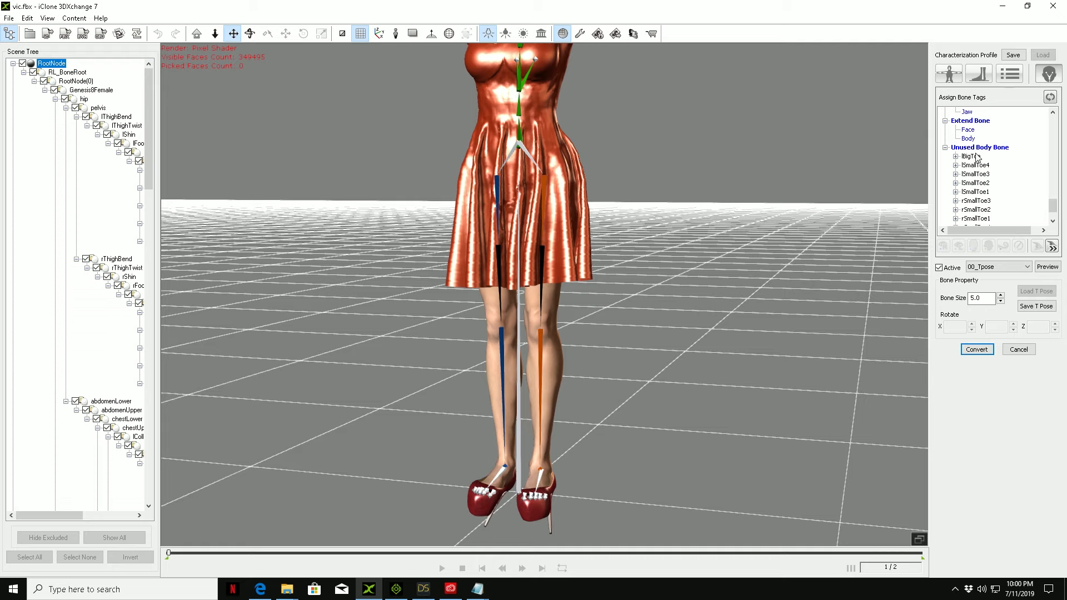
pyautogui.click(968, 158)
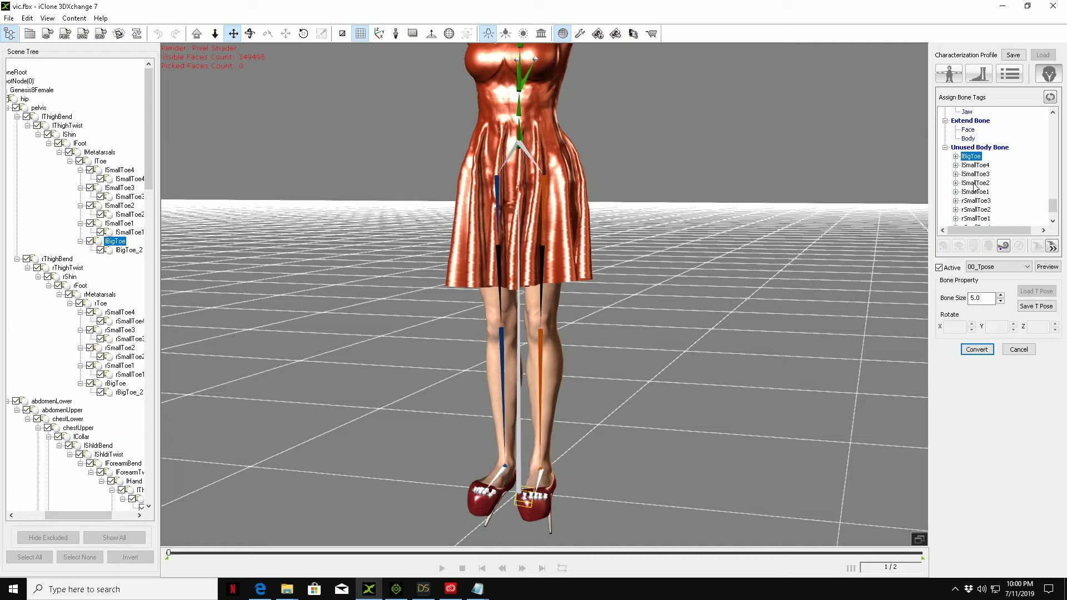
pyautogui.scroll(-2, 974, 191)
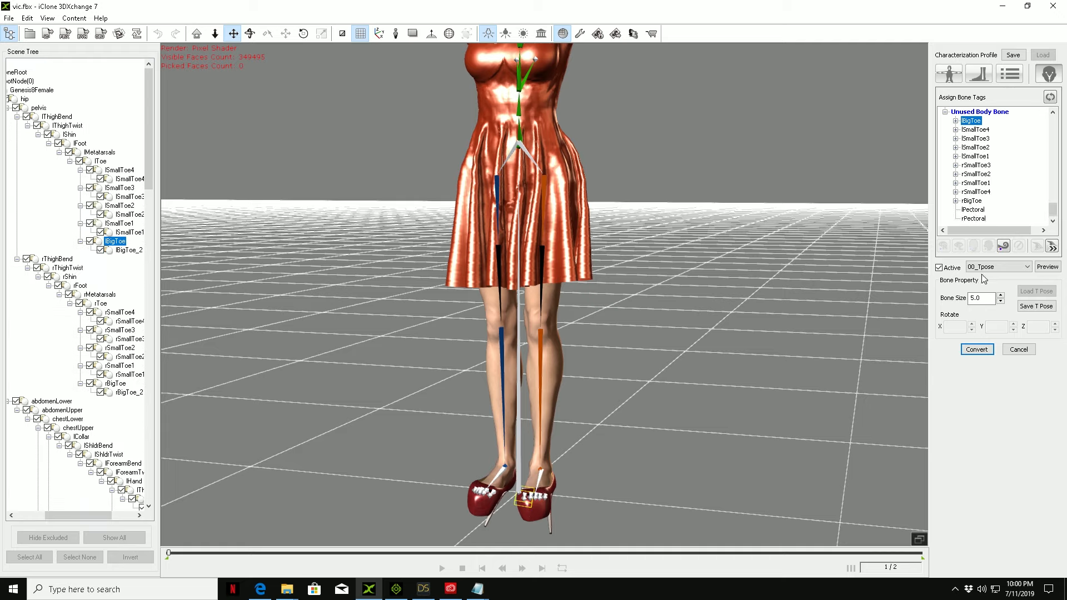
pyautogui.click(1003, 247)
pyautogui.click(1003, 247)
pyautogui.click(1003, 247)
pyautogui.click(1003, 247)
pyautogui.click(1003, 247)
pyautogui.click(1003, 247)
pyautogui.click(1003, 247)
pyautogui.click(1003, 247)
pyautogui.click(1003, 247)
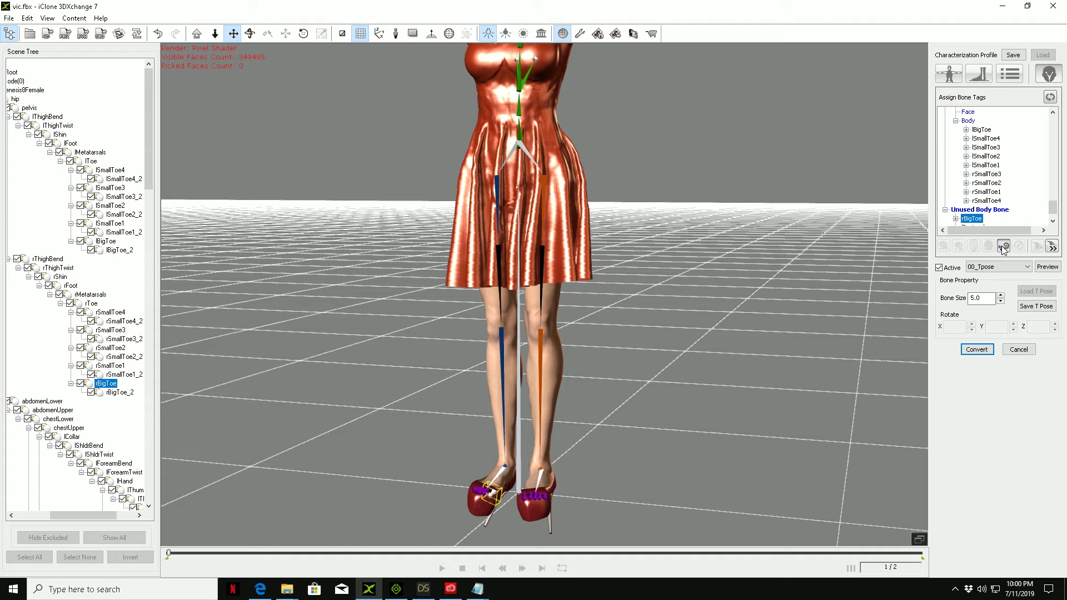
pyautogui.click(1003, 248)
pyautogui.click(1003, 247)
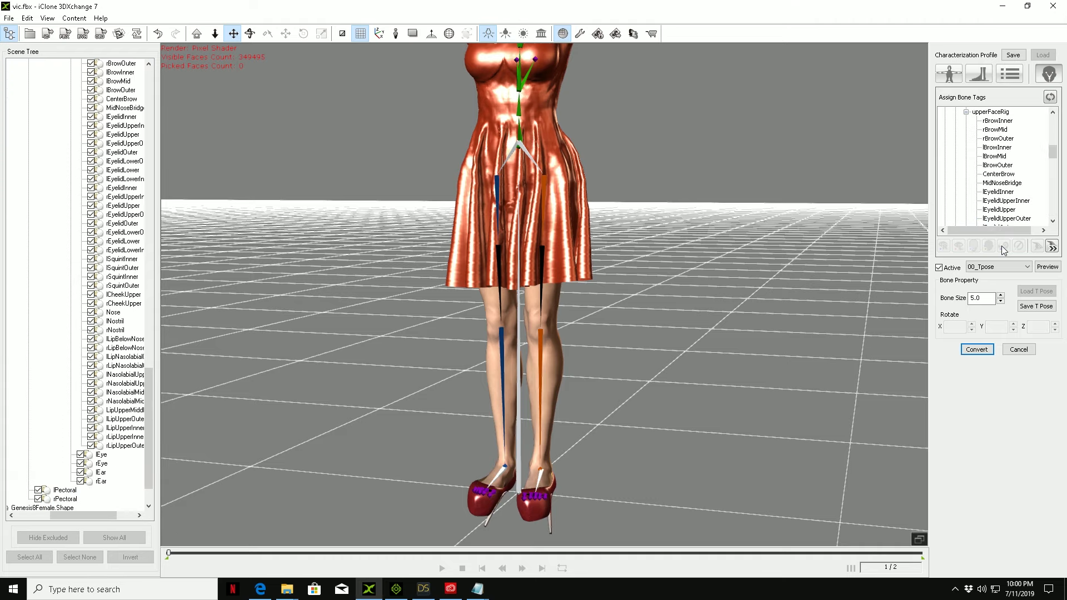
pyautogui.click(977, 349)
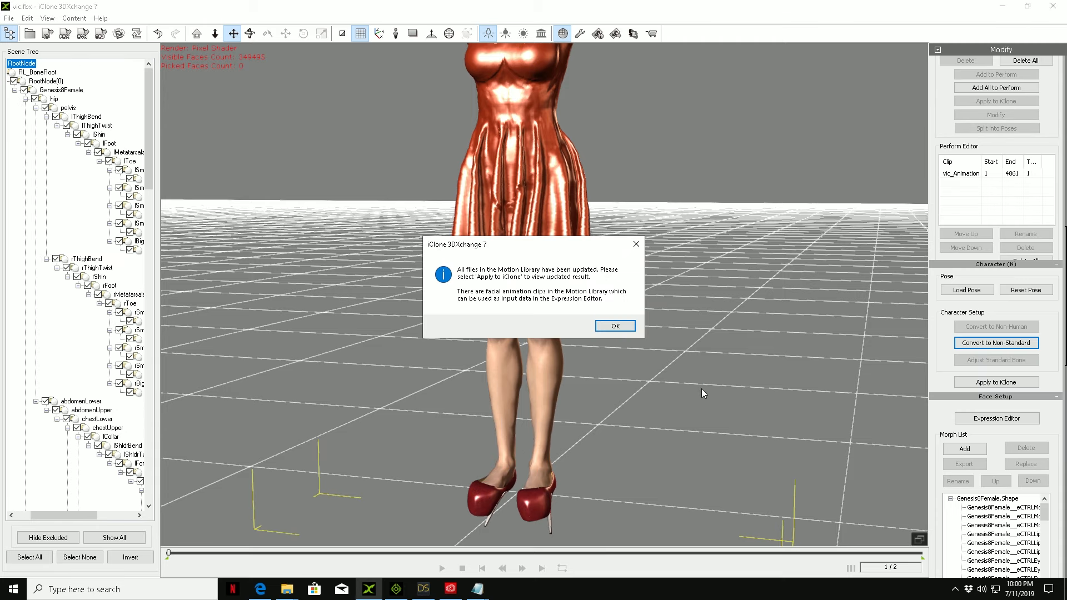
pyautogui.click(607, 328)
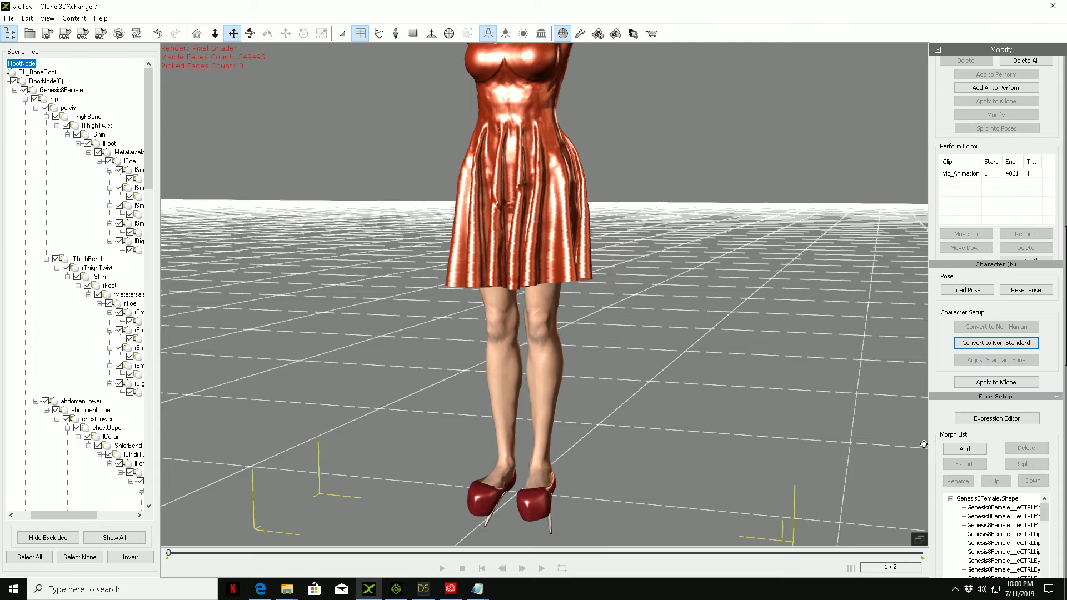
# Step: Remove the shine from the red pump material by setting its Specular and Glossiness to 0
pyautogui.scroll(-6, 933, 439)
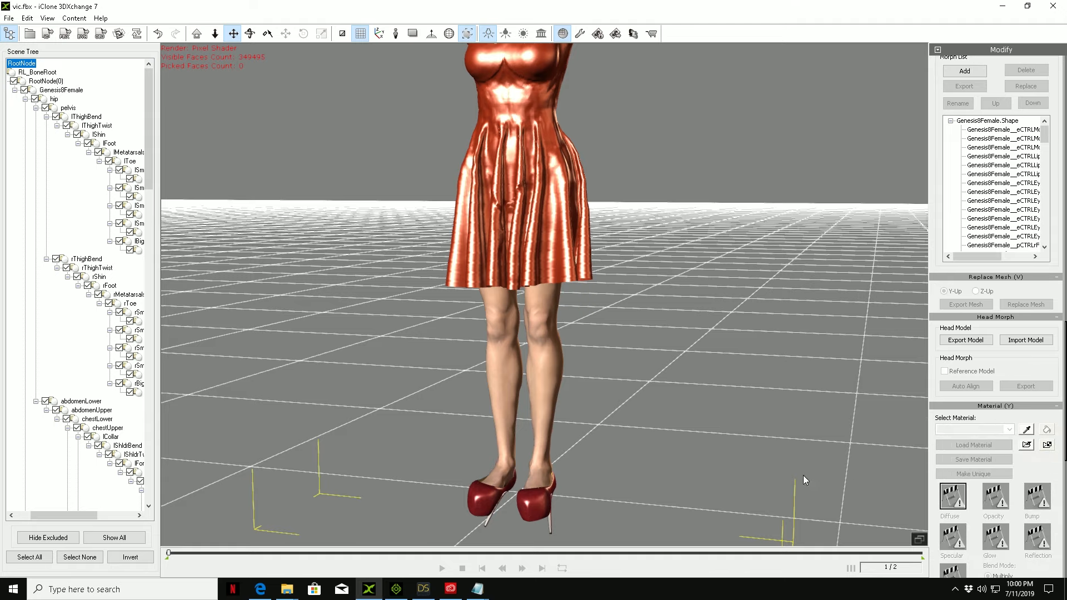
pyautogui.click(544, 500)
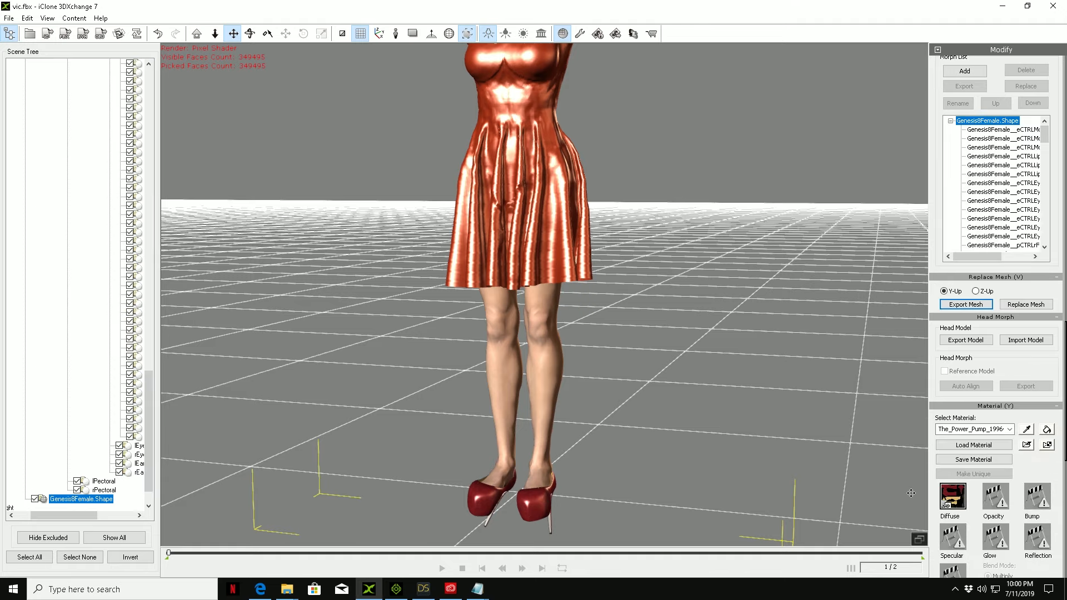
pyautogui.scroll(-2, 935, 505)
pyautogui.scroll(-2, 935, 506)
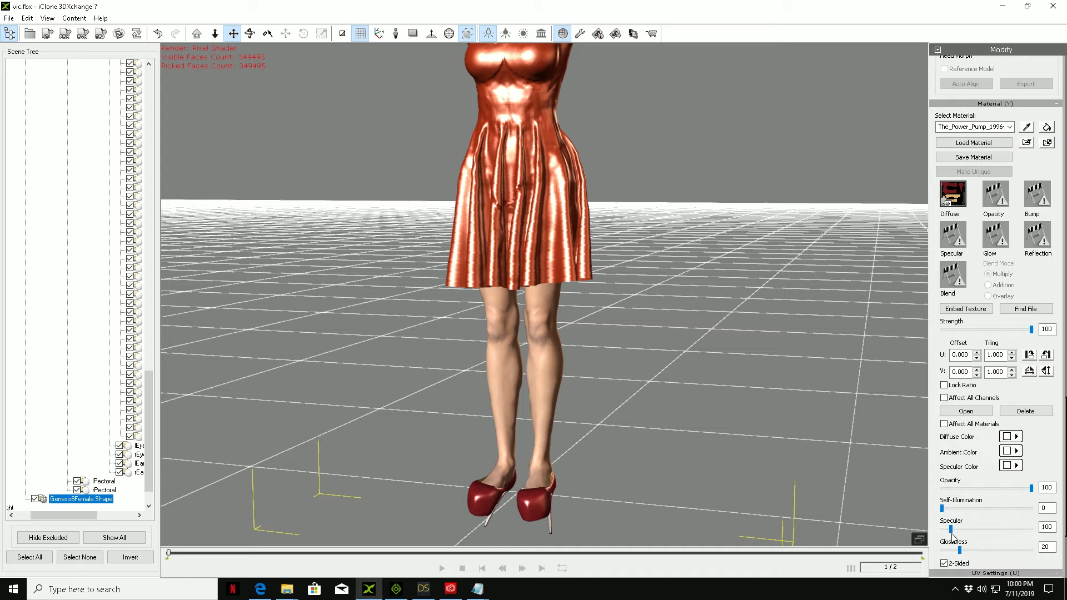
pyautogui.moveTo(958, 550); pyautogui.dragTo(920, 538)
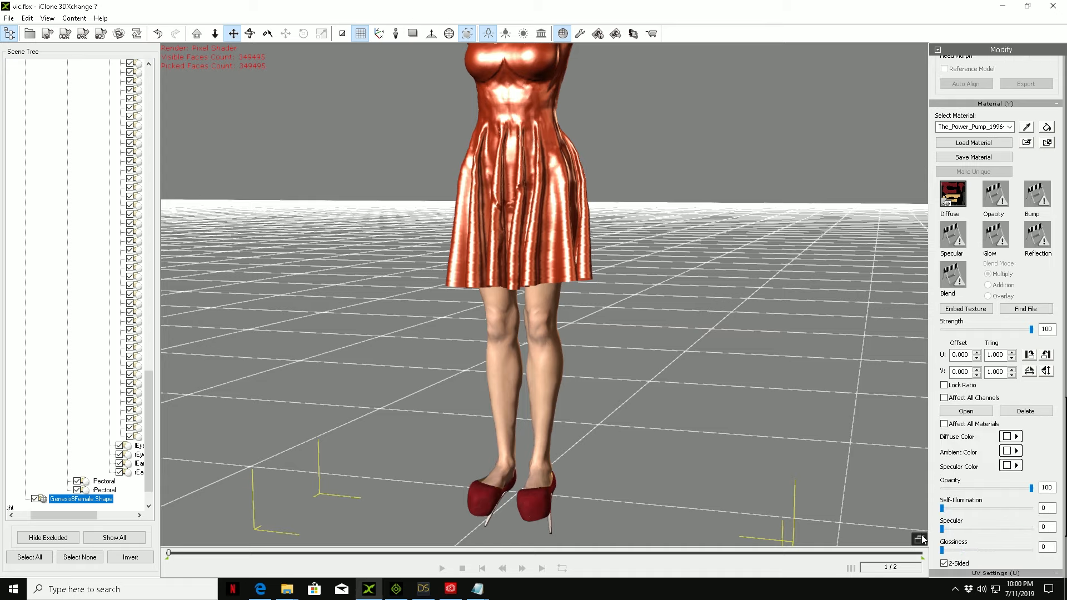
# Step: Pick the Legs material on the character and set its Specular to 0
pyautogui.click(1026, 127)
pyautogui.click(550, 376)
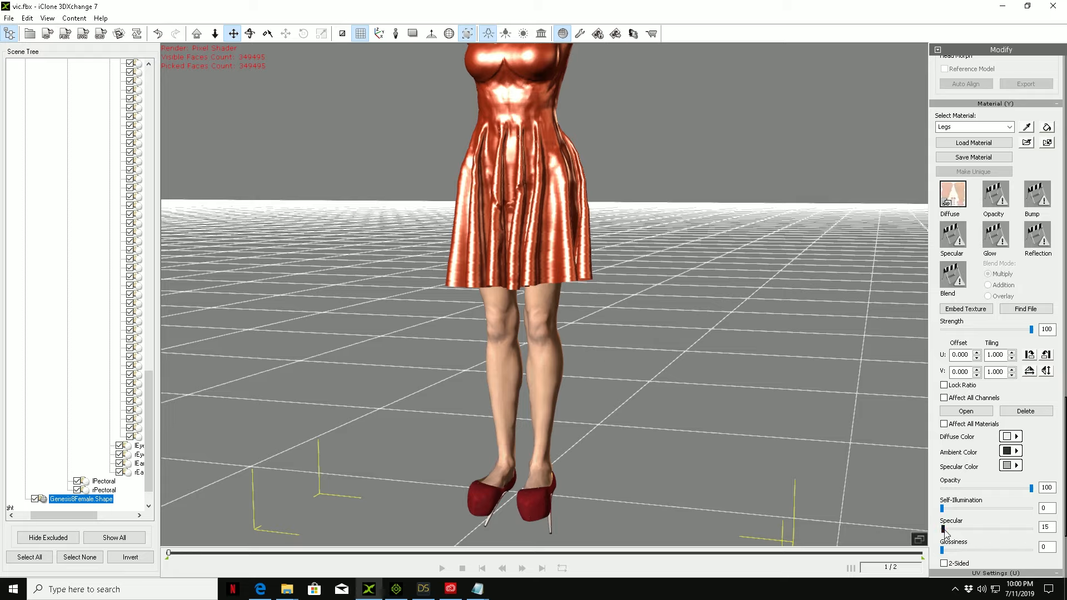
pyautogui.moveTo(943, 529); pyautogui.dragTo(930, 527)
# Step: Pick the skirt material Bad Girl_44017_SkirtTR and reduce its Glossiness and Specular to 0
pyautogui.click(1027, 128)
pyautogui.click(544, 203)
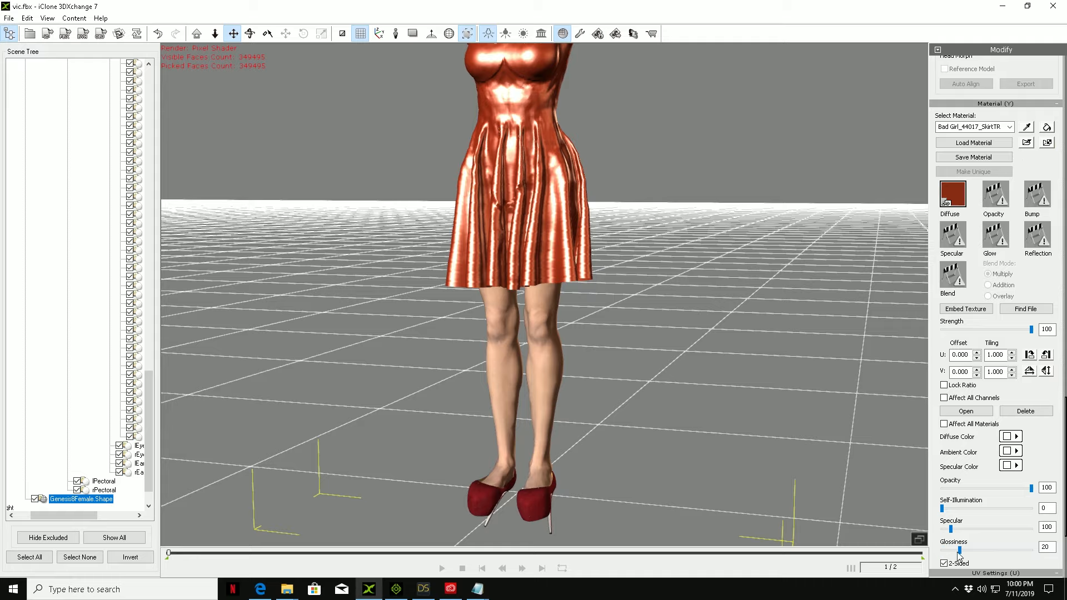
pyautogui.moveTo(960, 550); pyautogui.dragTo(941, 528)
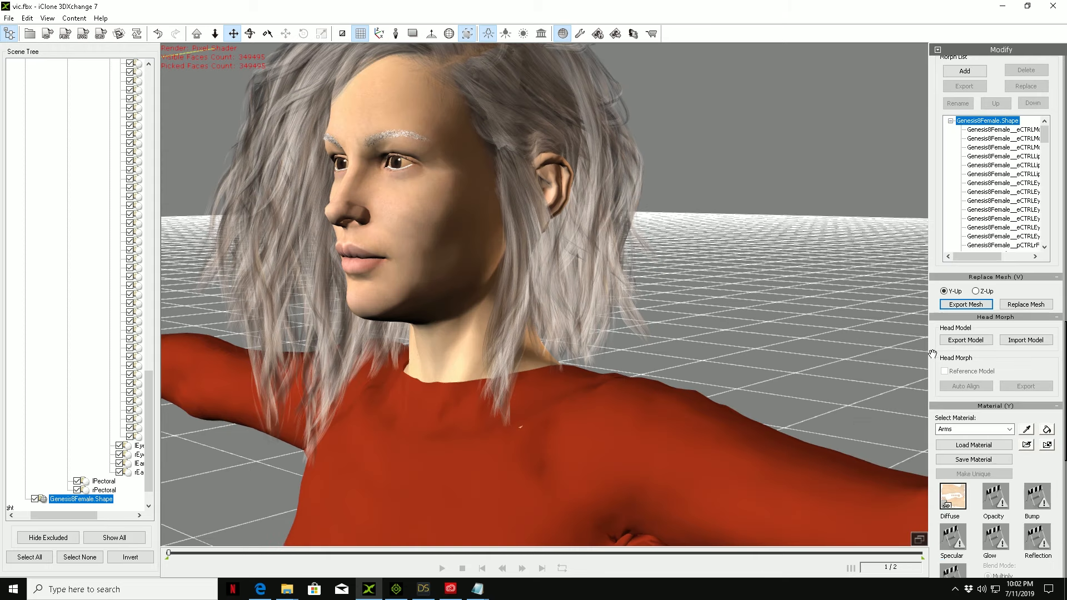
# Step: Open the Expression Editor on its Custom groups and bring up the Genesis8Female foot morph sliders with the feet in view
pyautogui.scroll(5, 987, 266)
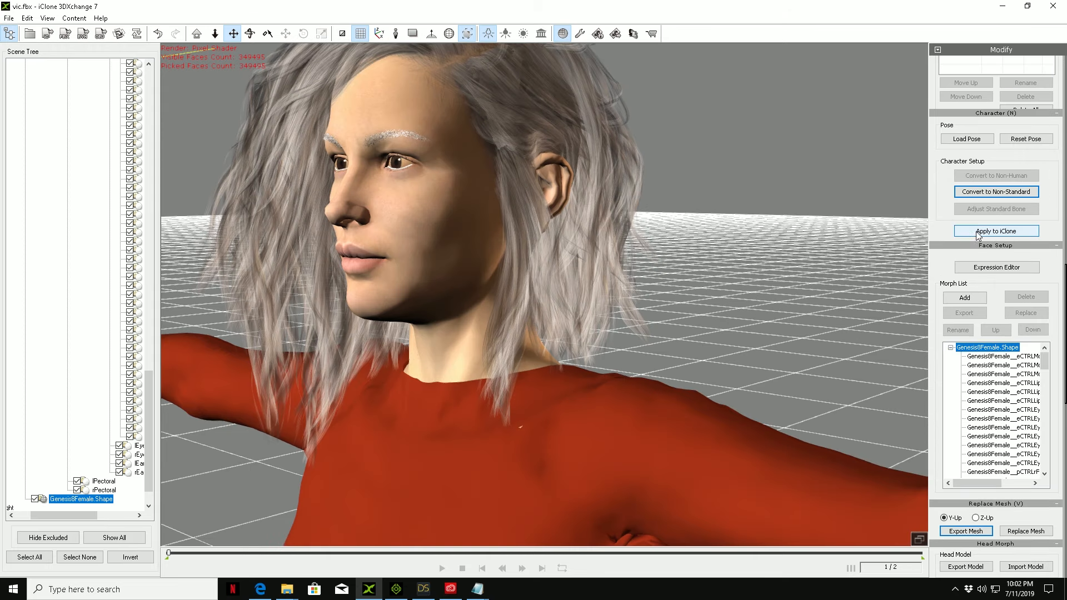
pyautogui.click(986, 265)
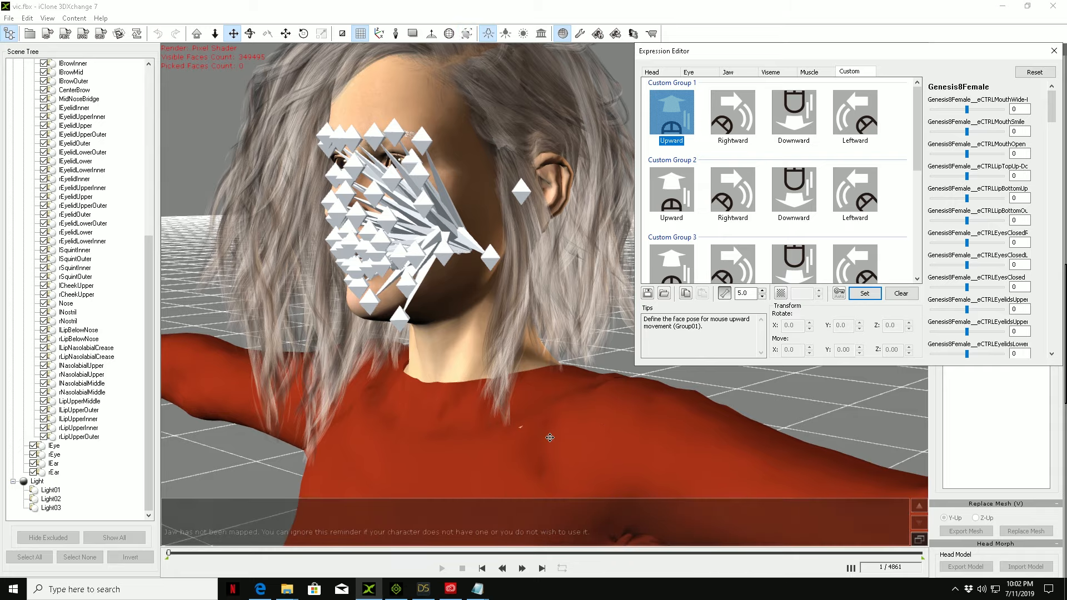
pyautogui.moveTo(545, 452); pyautogui.dragTo(509, 21)
pyautogui.moveTo(462, 439); pyautogui.dragTo(393, 21)
pyautogui.moveTo(503, 293); pyautogui.dragTo(488, 79)
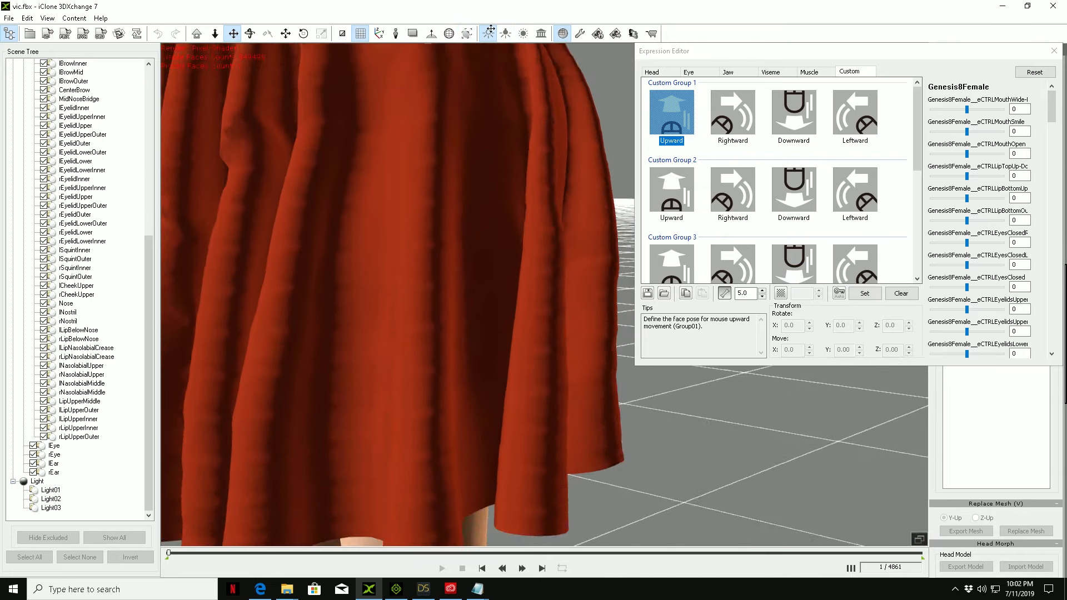
pyautogui.moveTo(459, 322); pyautogui.dragTo(439, 198)
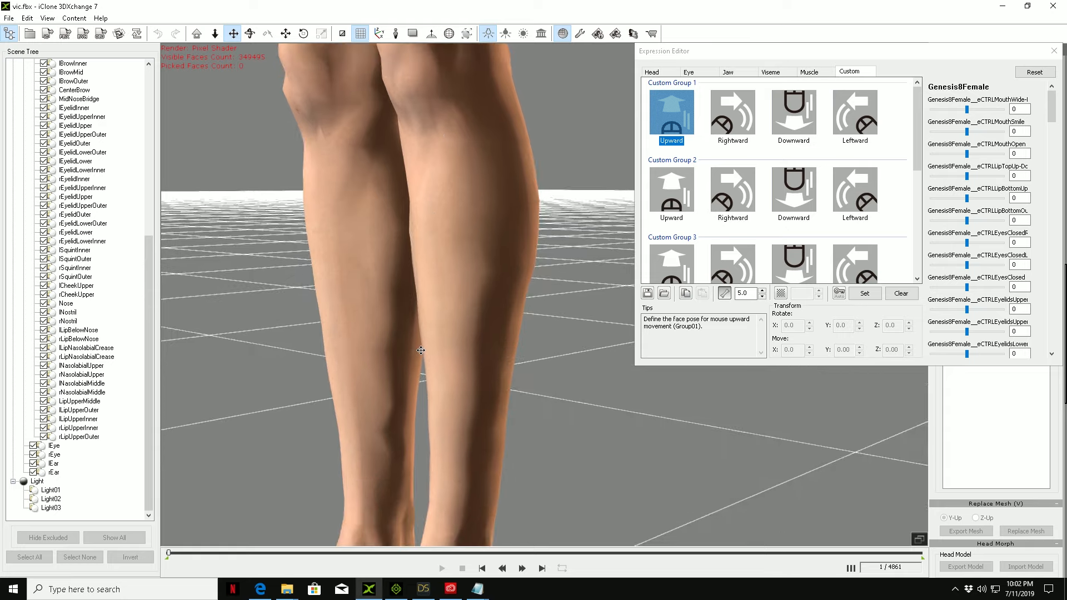
pyautogui.moveTo(420, 350); pyautogui.dragTo(413, 161)
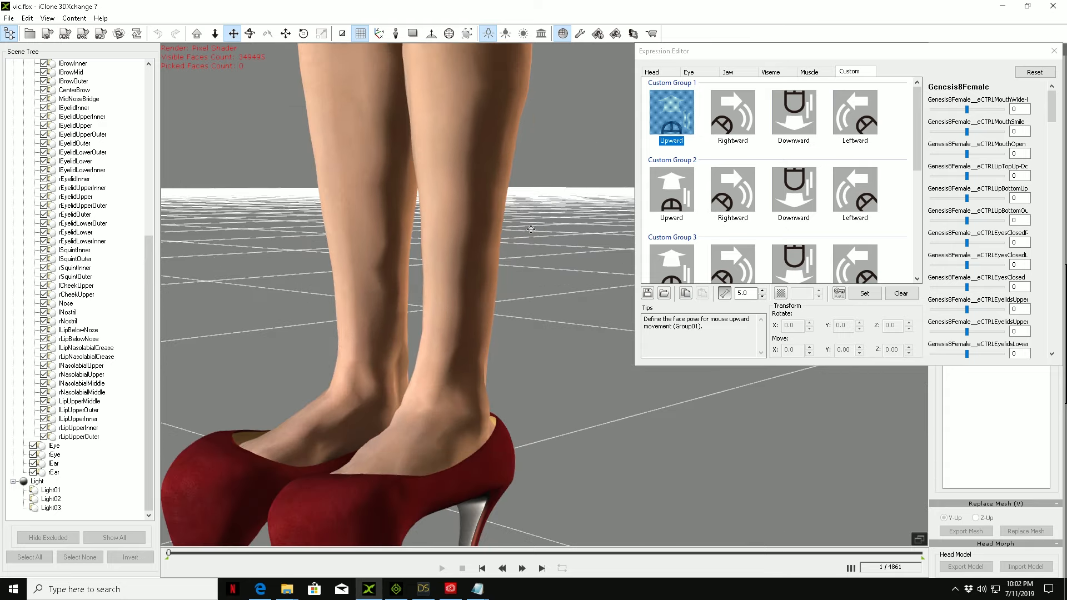
pyautogui.moveTo(512, 343); pyautogui.dragTo(531, 300)
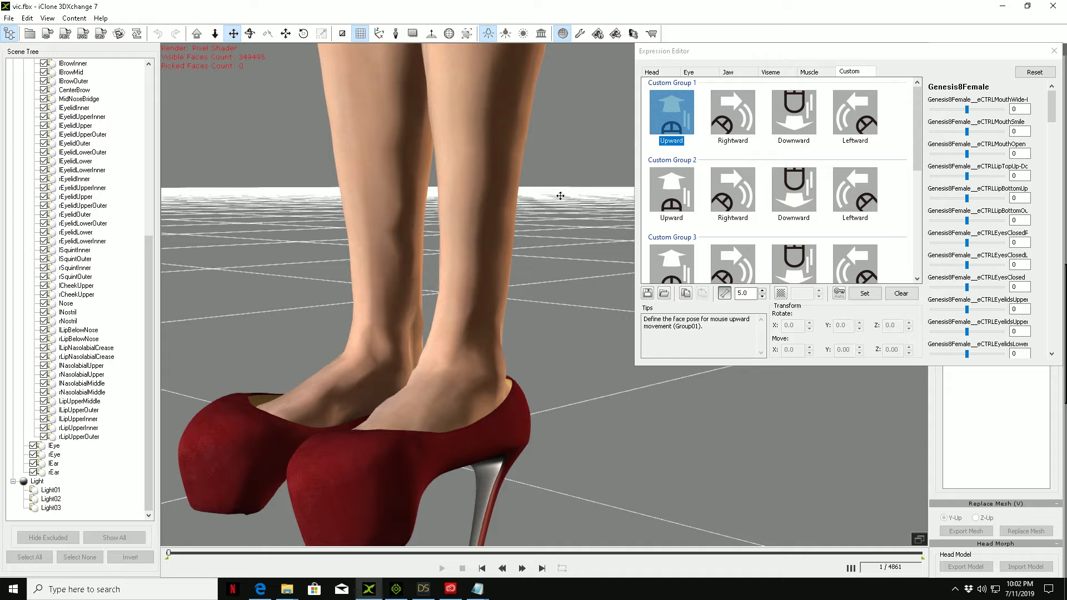
pyautogui.click(858, 72)
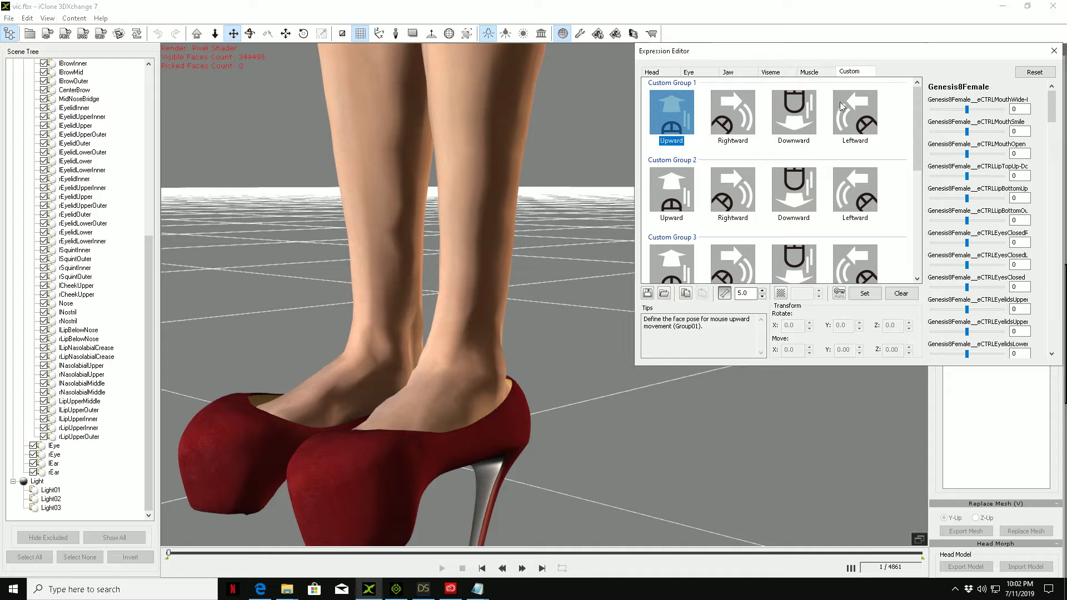
pyautogui.moveTo(1051, 111); pyautogui.dragTo(1058, 146)
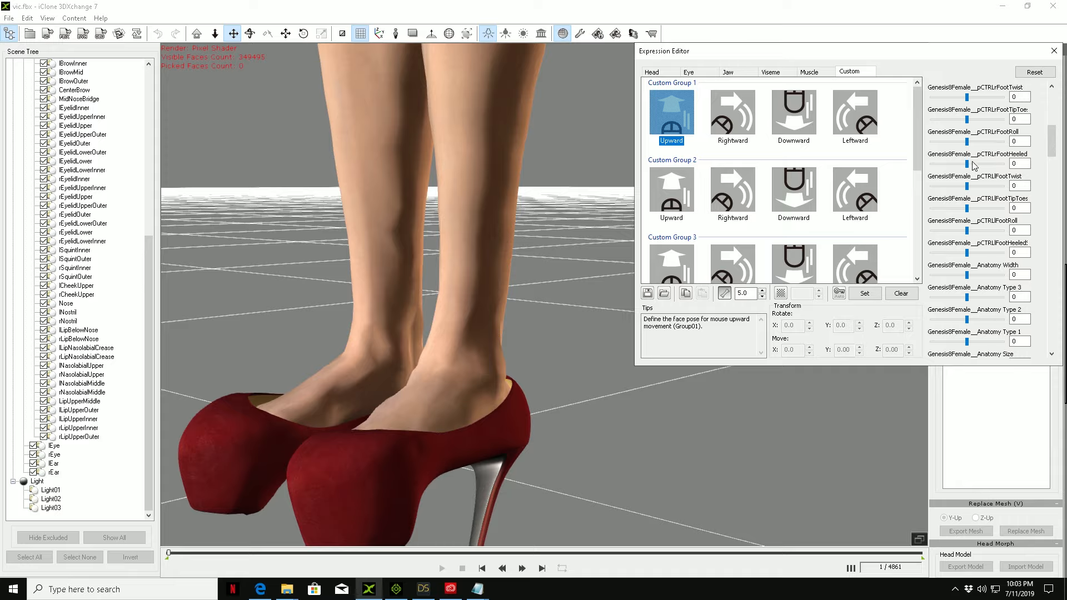
# Step: Set the FootHeeled morphs of both the right and the left foot to 100
pyautogui.moveTo(968, 165); pyautogui.dragTo(1035, 169)
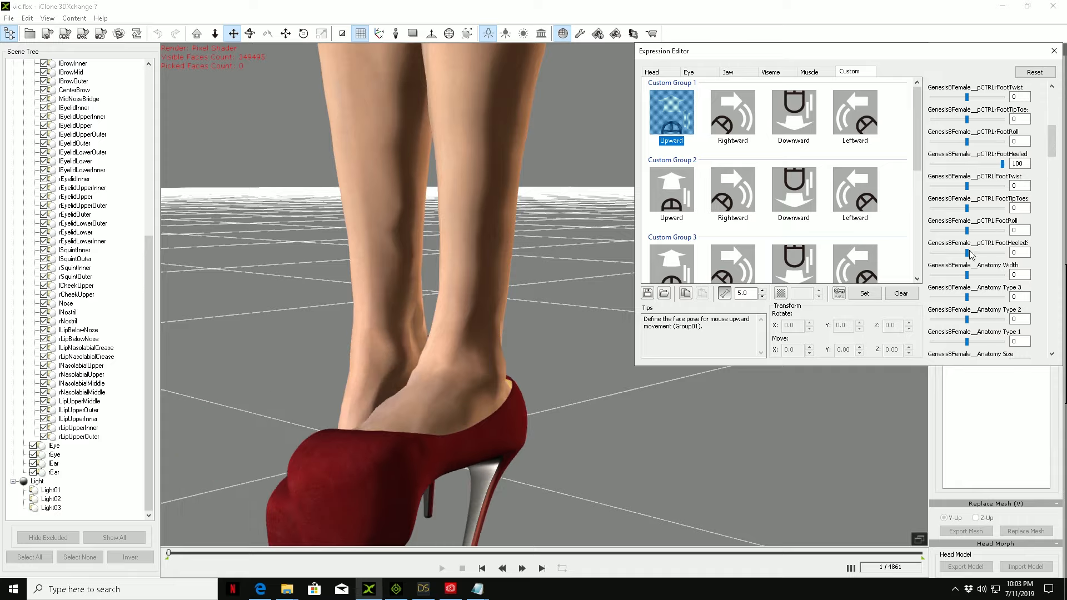
pyautogui.moveTo(967, 254); pyautogui.dragTo(1039, 253)
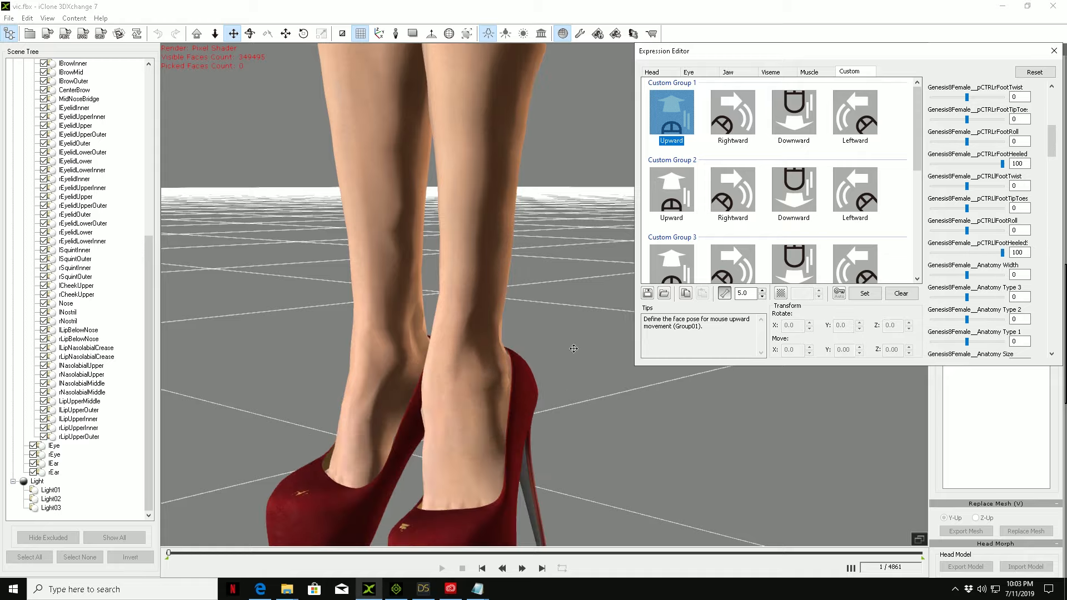
pyautogui.moveTo(621, 384); pyautogui.dragTo(461, 389, button='right')
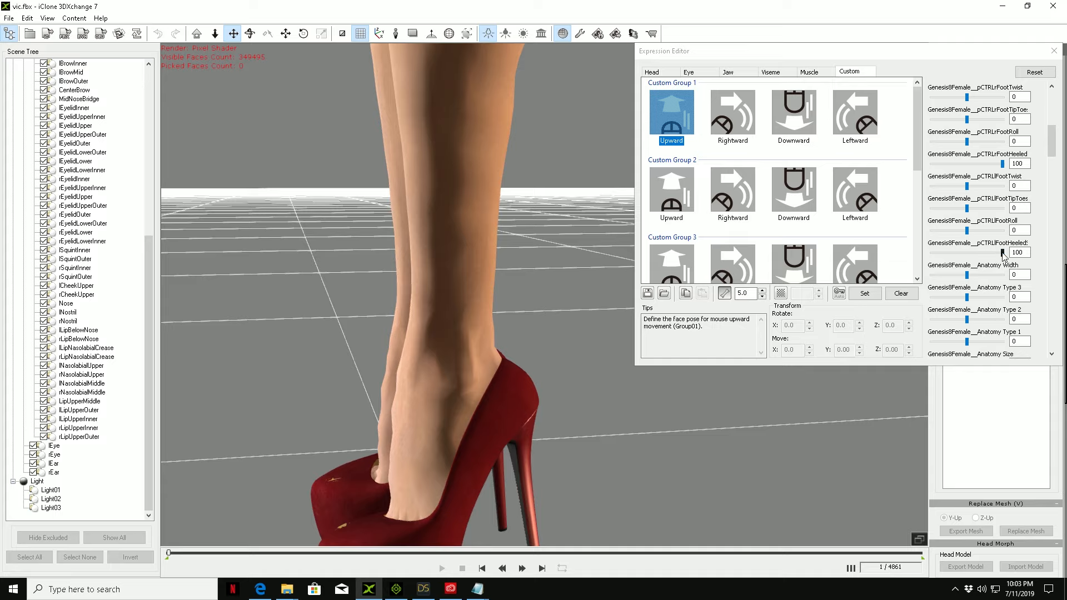
# Step: Reduce the left FootHeeled morph to 91 and the right FootHeeled morph to 84, and check the feet from the front
pyautogui.moveTo(1003, 254); pyautogui.dragTo(1000, 256)
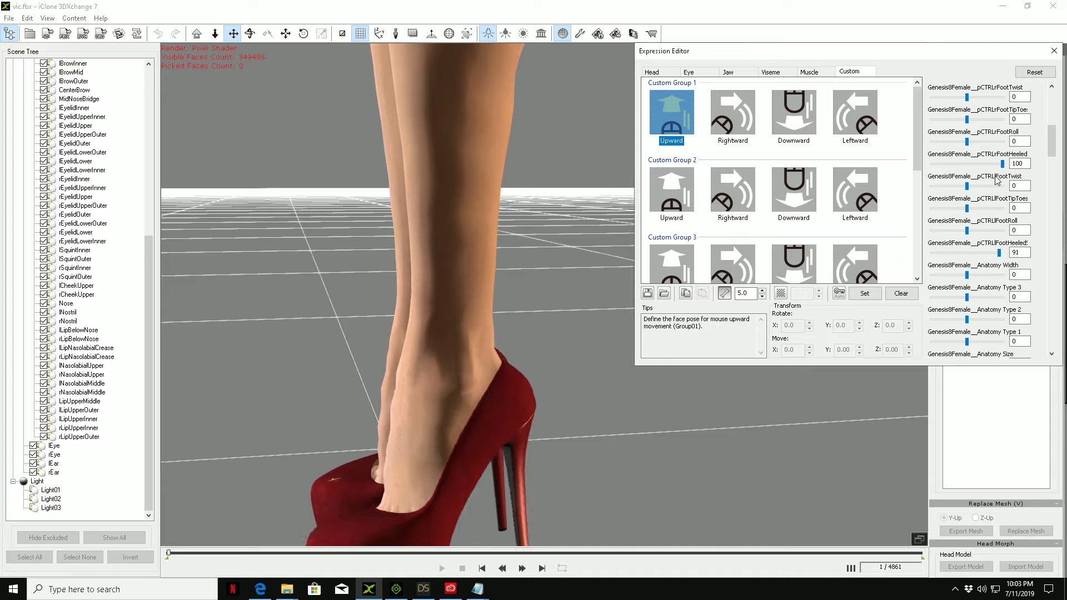
pyautogui.moveTo(1003, 164); pyautogui.dragTo(998, 165)
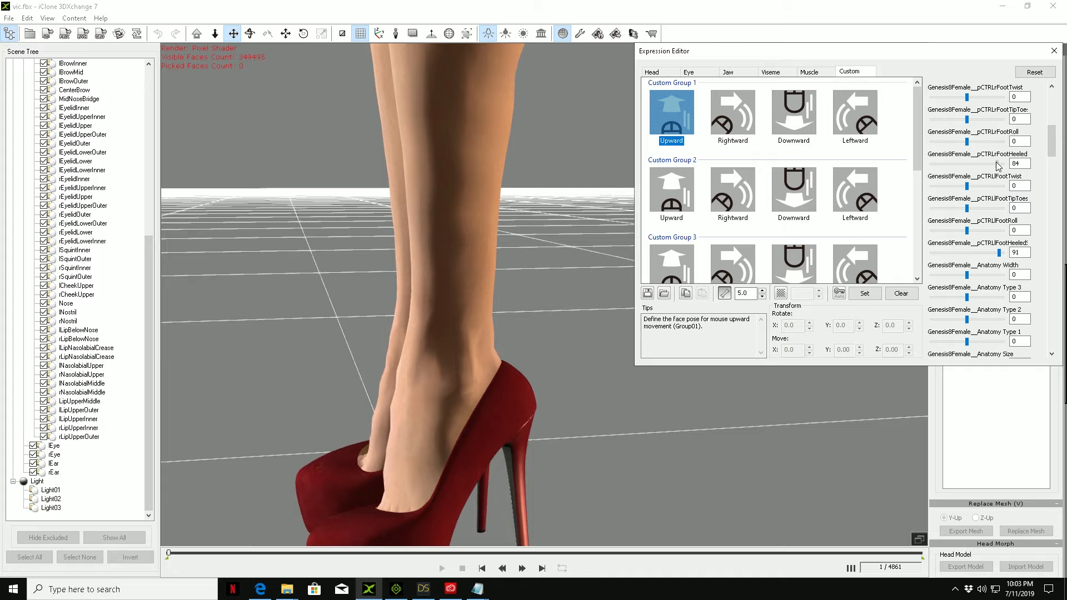
pyautogui.moveTo(391, 413); pyautogui.dragTo(754, 401, button='right')
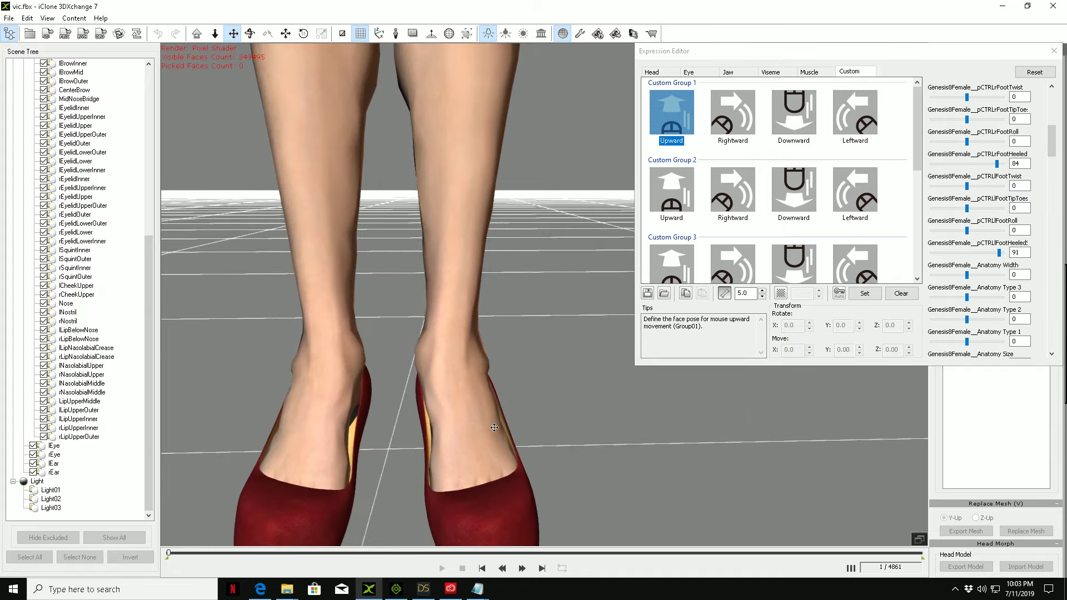
pyautogui.scroll(-3, 494, 428)
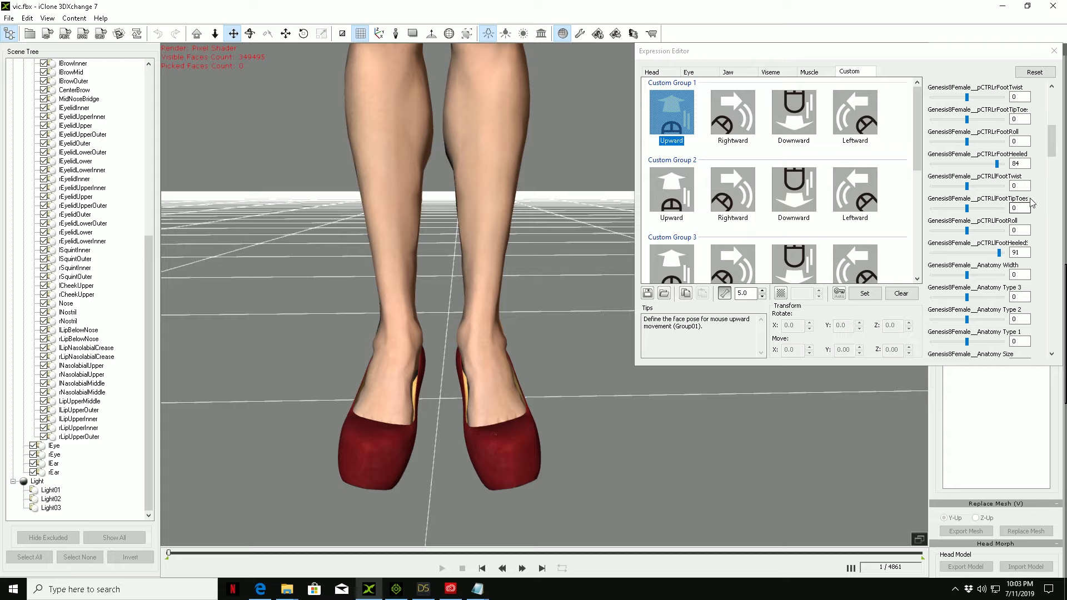
# Step: Set the left foot's FootHeeled morph to 39, FootRoll to 33 and FootTipToes to 39, and check the foot pose in its shoe
pyautogui.doubleClick(1027, 252)
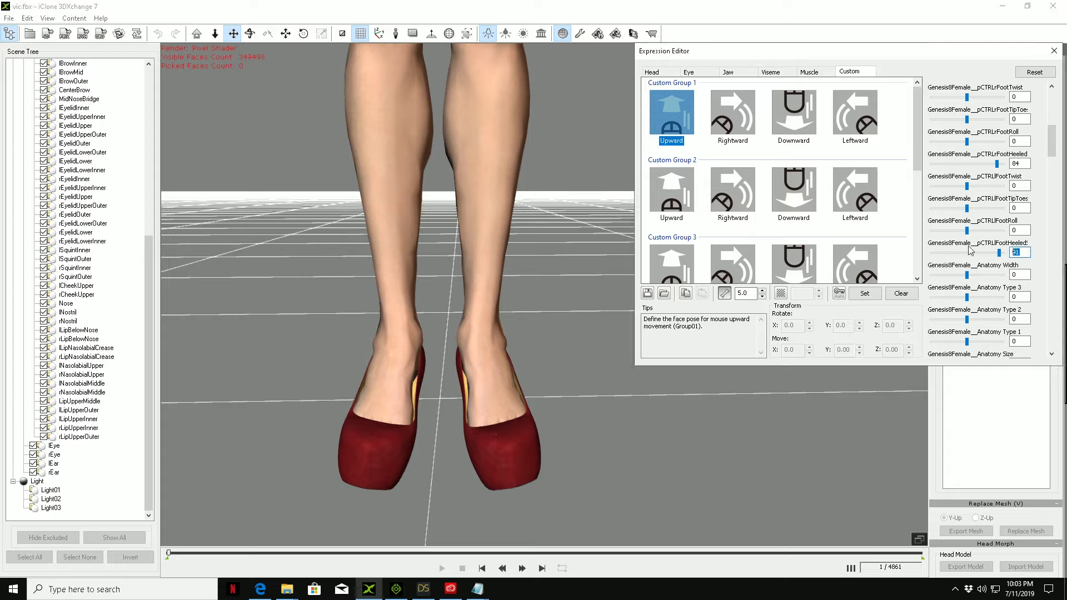
pyautogui.write('3')
pyautogui.doubleClick(1022, 229)
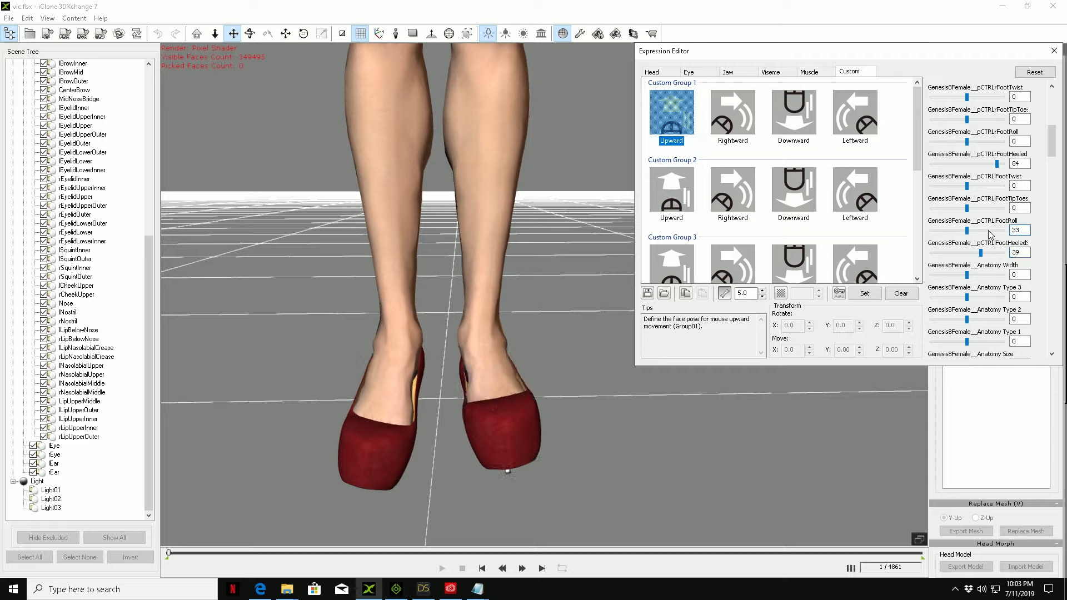
pyautogui.write('33')
pyautogui.hotkey('shift', 'Tab')
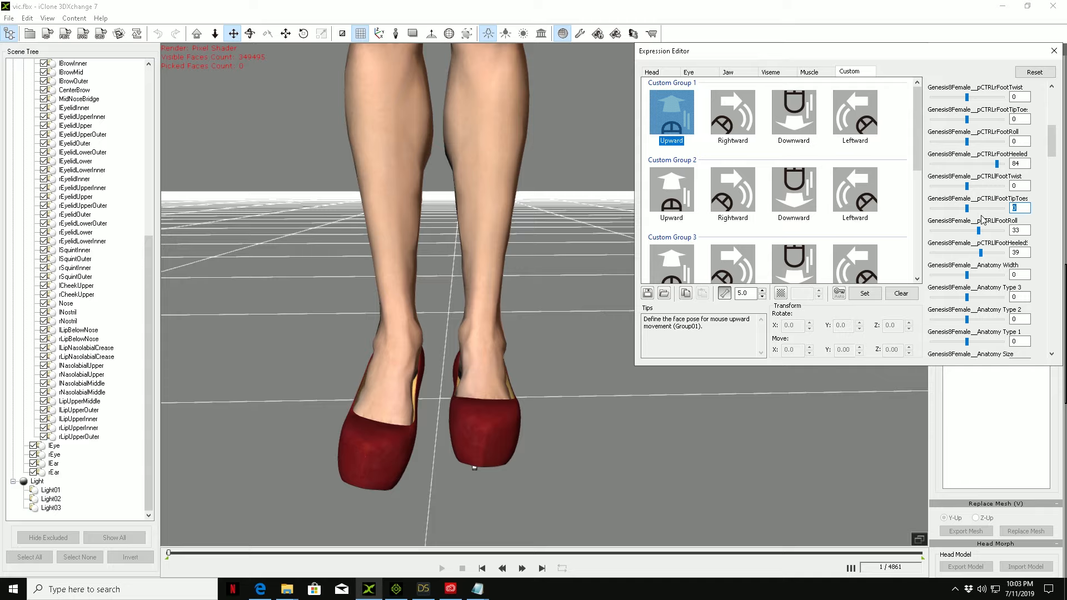
pyautogui.click(637, 503)
pyautogui.moveTo(727, 435); pyautogui.dragTo(200, 457, button='right')
pyautogui.moveTo(745, 472); pyautogui.dragTo(761, 439, button='right')
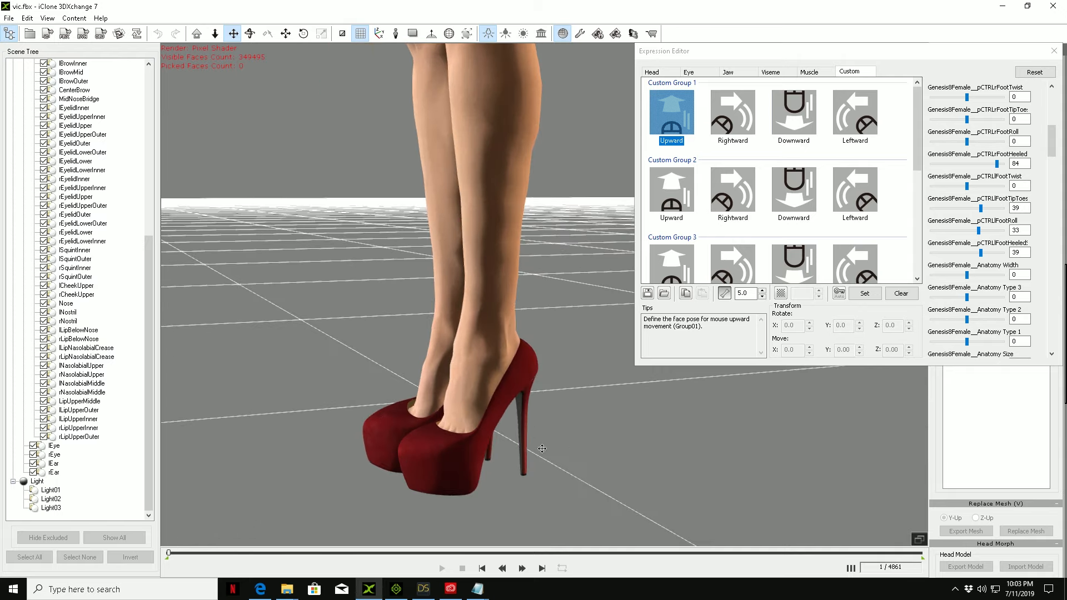
pyautogui.moveTo(524, 452); pyautogui.dragTo(632, 442, button='right')
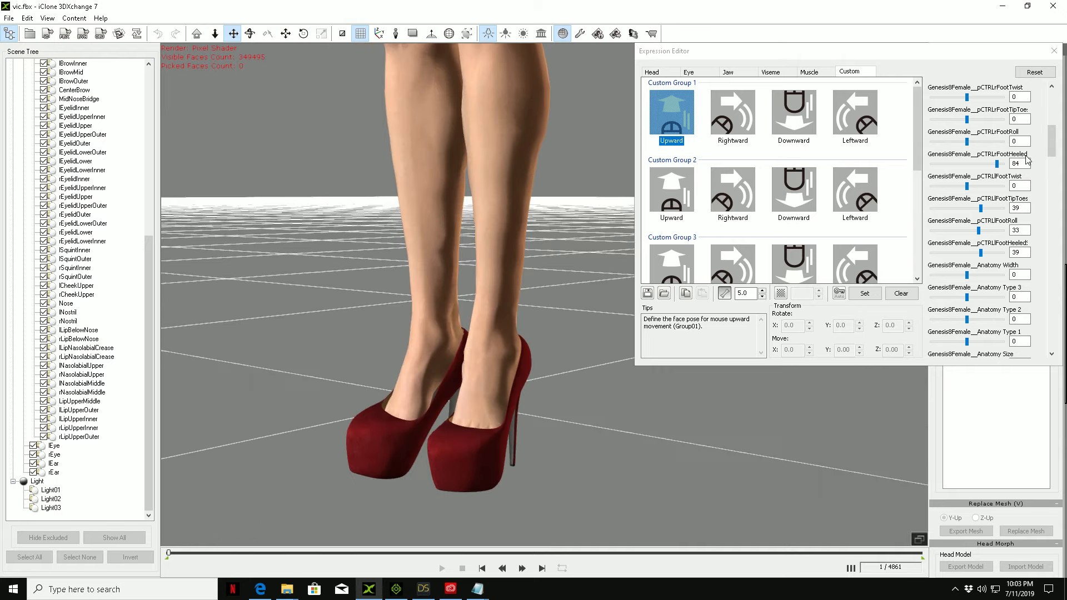
# Step: Set the right foot's FootHeeled morph to 39, FootRoll to 33 and FootTipToes to 39, and check both feet from the front
pyautogui.moveTo(1025, 162); pyautogui.dragTo(997, 168)
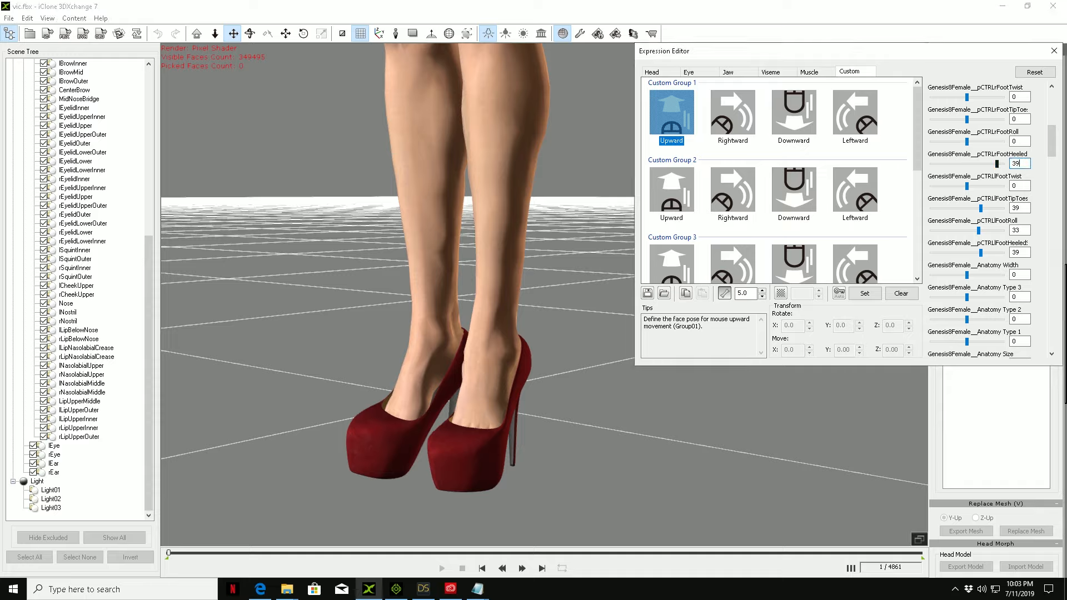
pyautogui.click(1020, 143)
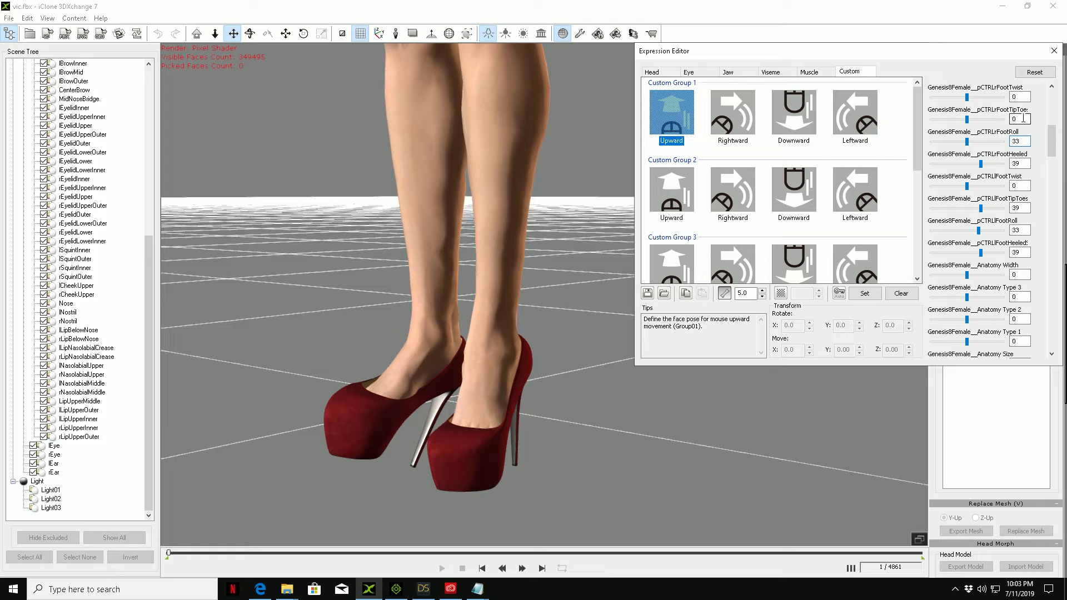
pyautogui.click(1022, 118)
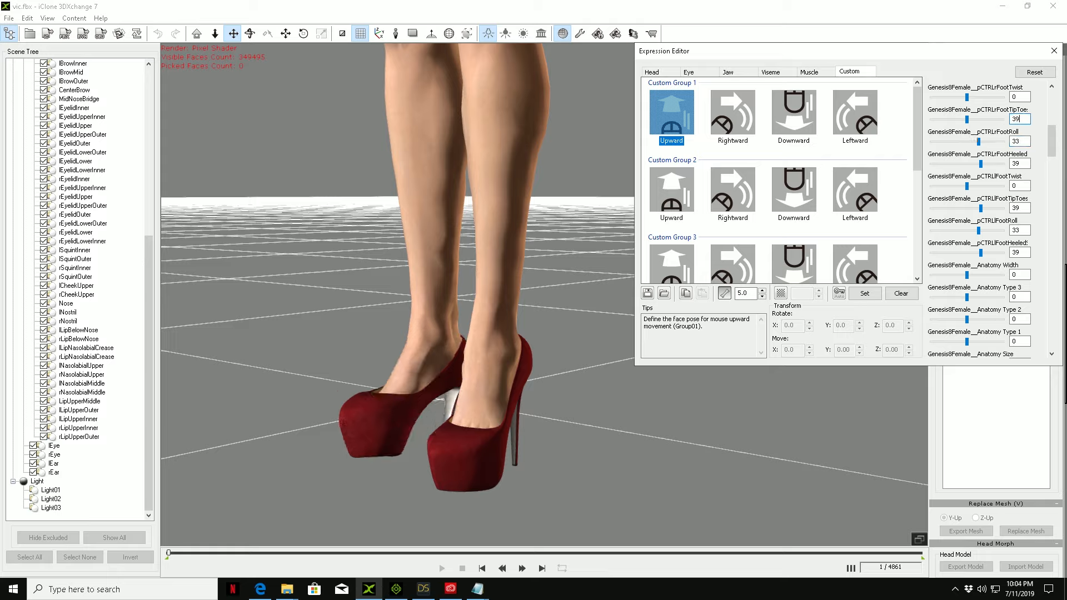
pyautogui.click(555, 432)
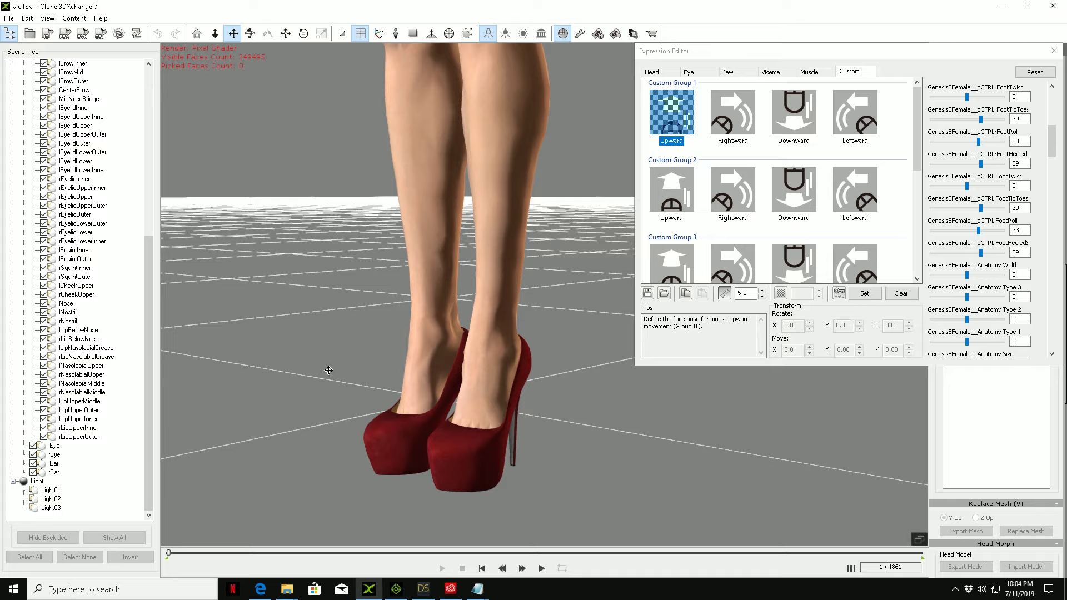
pyautogui.moveTo(338, 364); pyautogui.dragTo(556, 423, button='right')
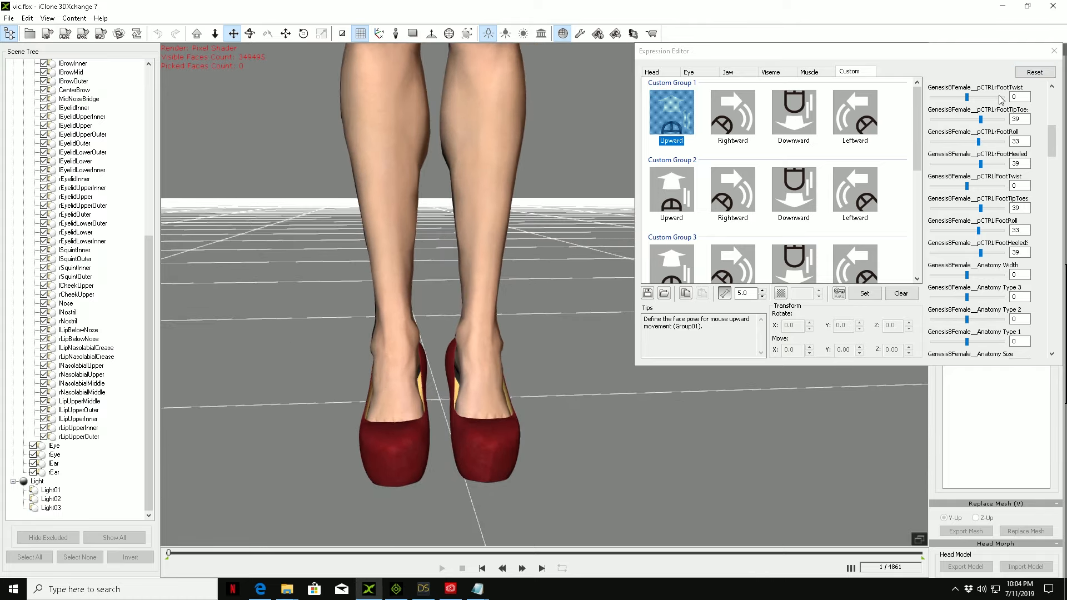
# Step: Test the right FootTwist morph at -100, return it to 0, and store the foot pose as Custom Group 1's Upward expression
pyautogui.moveTo(967, 97); pyautogui.dragTo(918, 110)
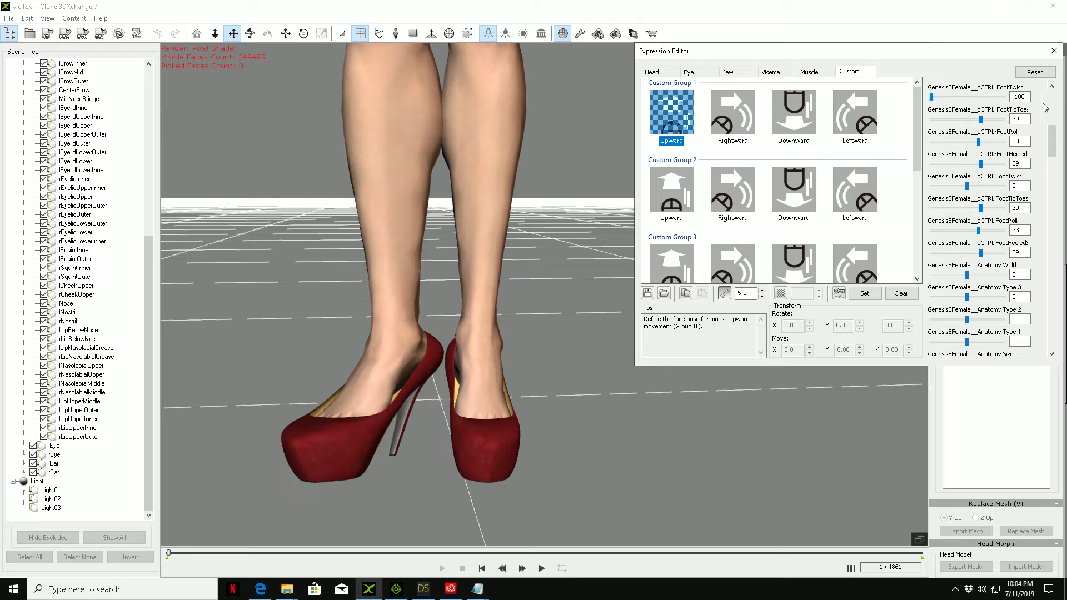
pyautogui.doubleClick(1027, 95)
pyautogui.write('0')
pyautogui.click(710, 497)
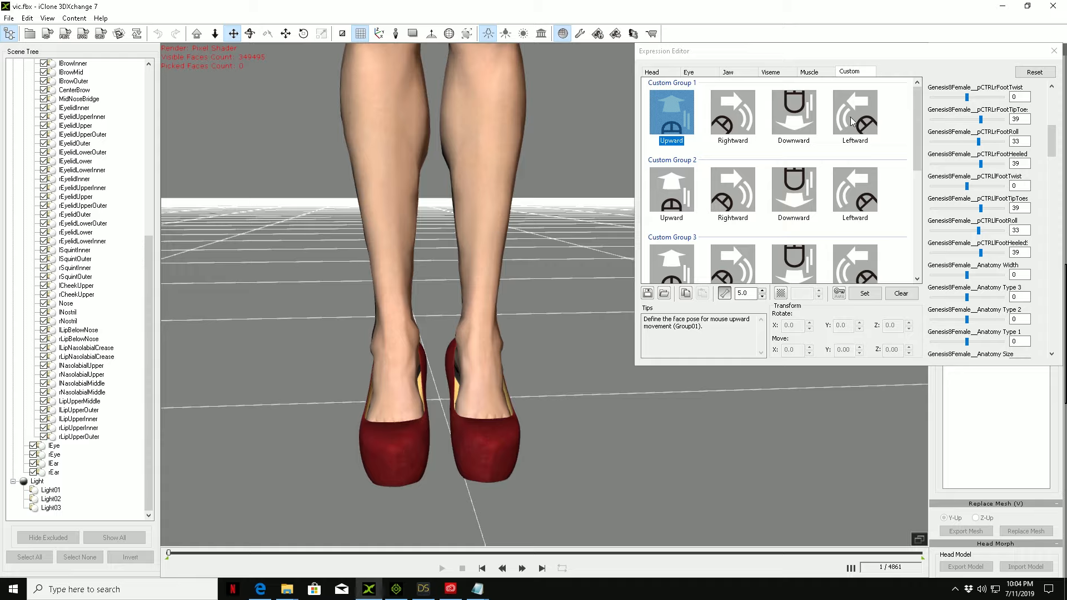
pyautogui.click(864, 294)
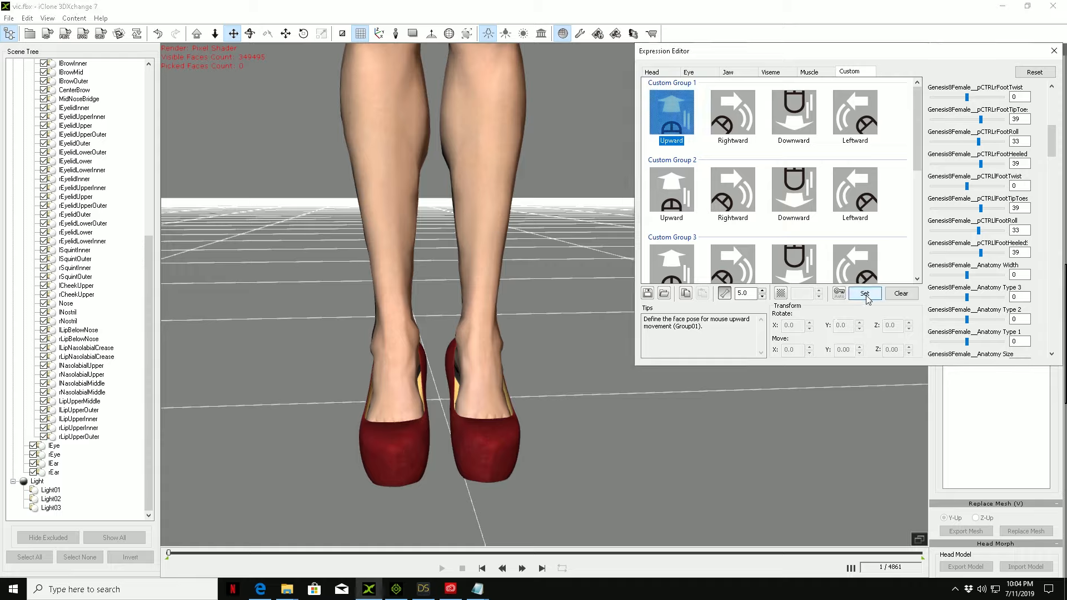
# Step: Set the right and left FootTwist morphs to 50 and store them as Custom Group 1's Rightward expression
pyautogui.click(732, 114)
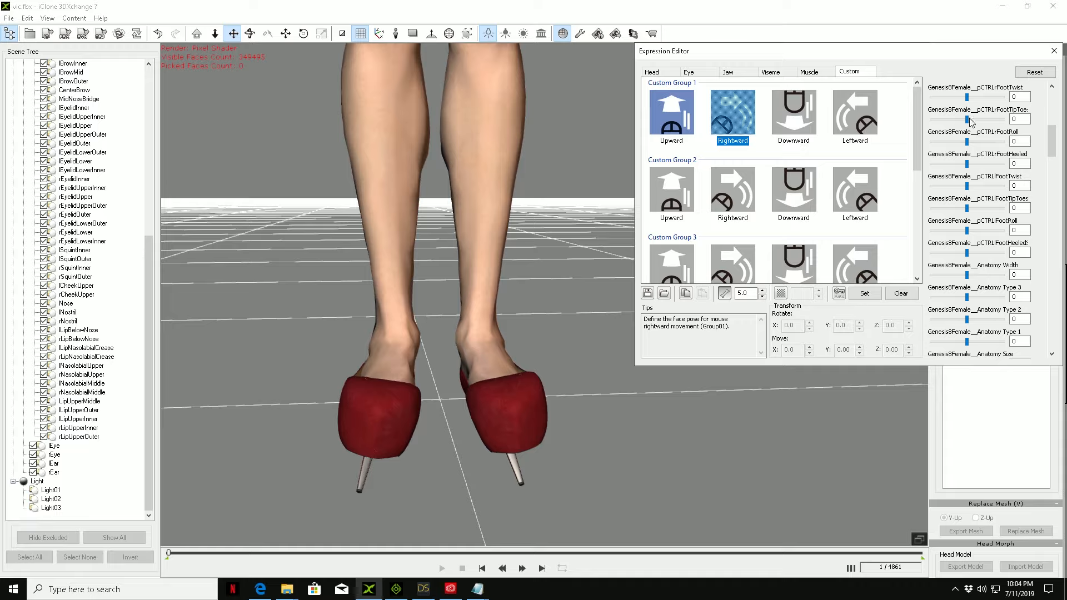
pyautogui.moveTo(967, 97); pyautogui.dragTo(986, 95)
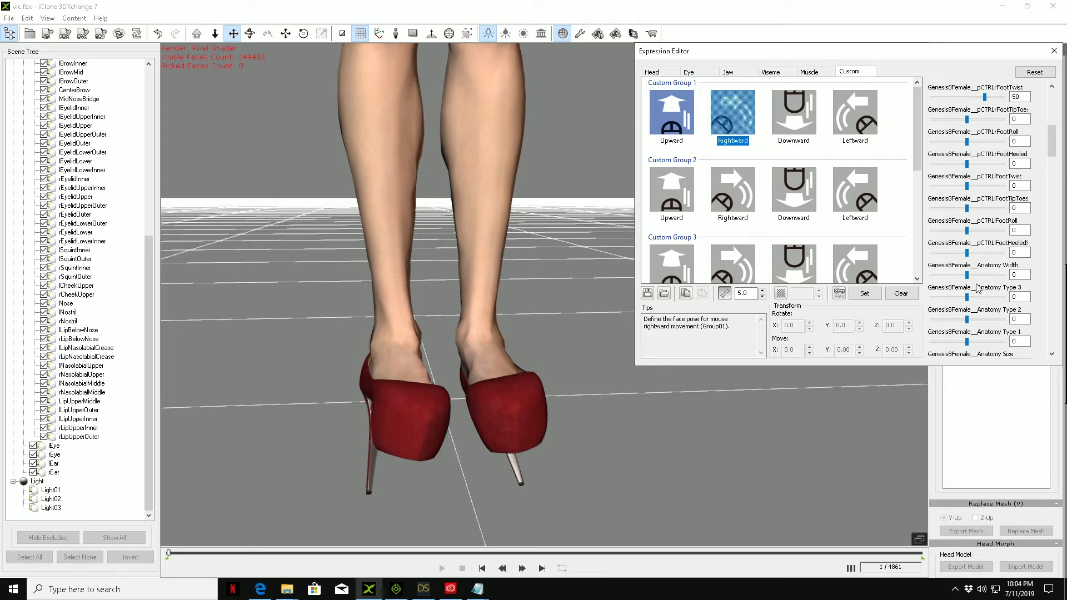
pyautogui.moveTo(967, 186); pyautogui.dragTo(984, 190)
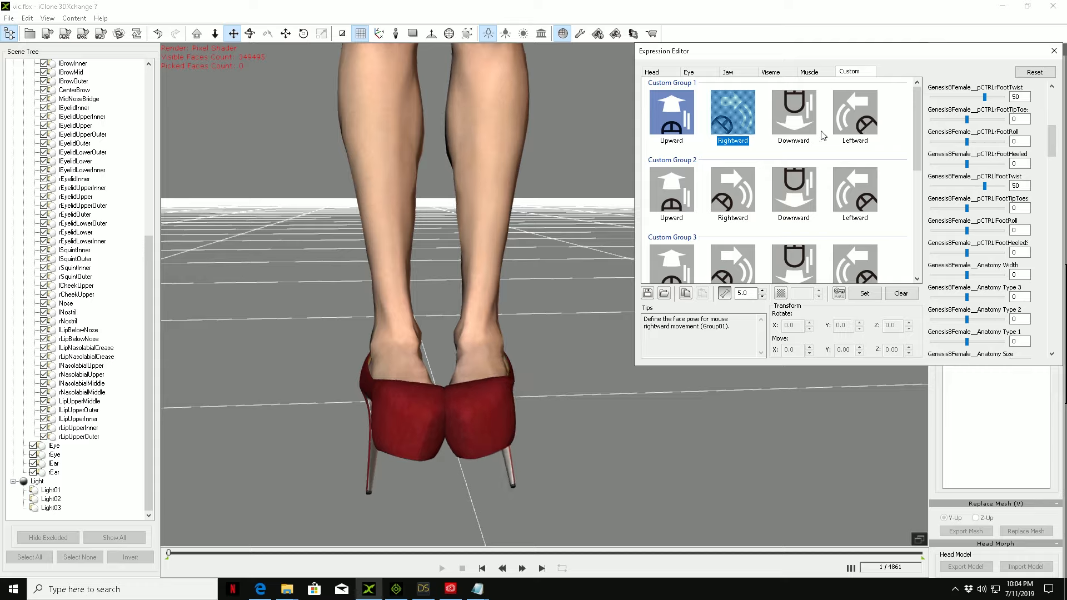
pyautogui.click(869, 295)
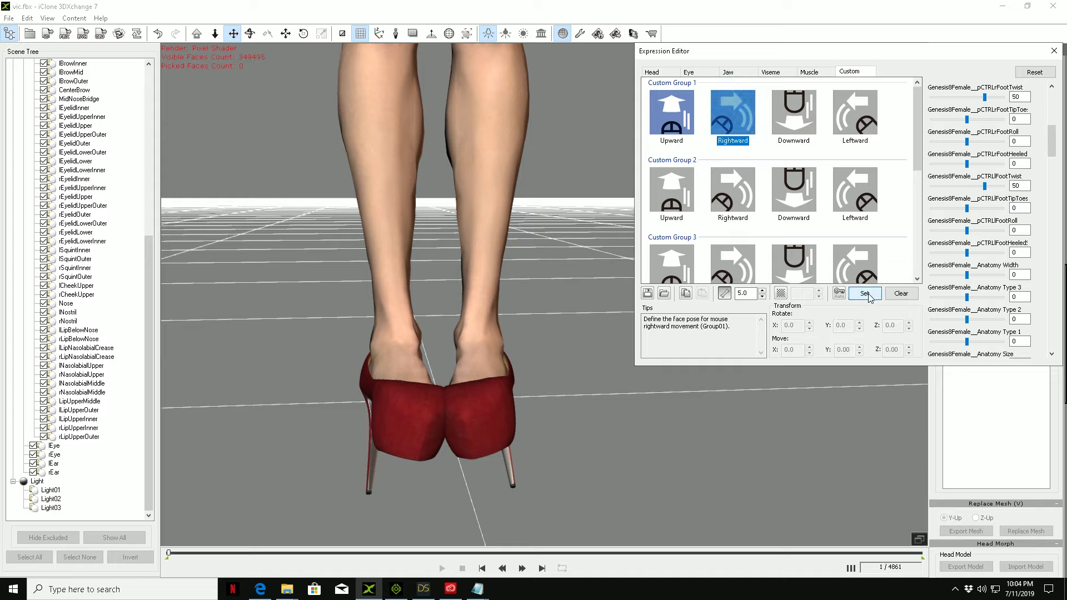
# Step: Reset the sliders, set both FootTwist morphs to -25, and store them in Custom Group 1's Rightward expression
pyautogui.click(1035, 72)
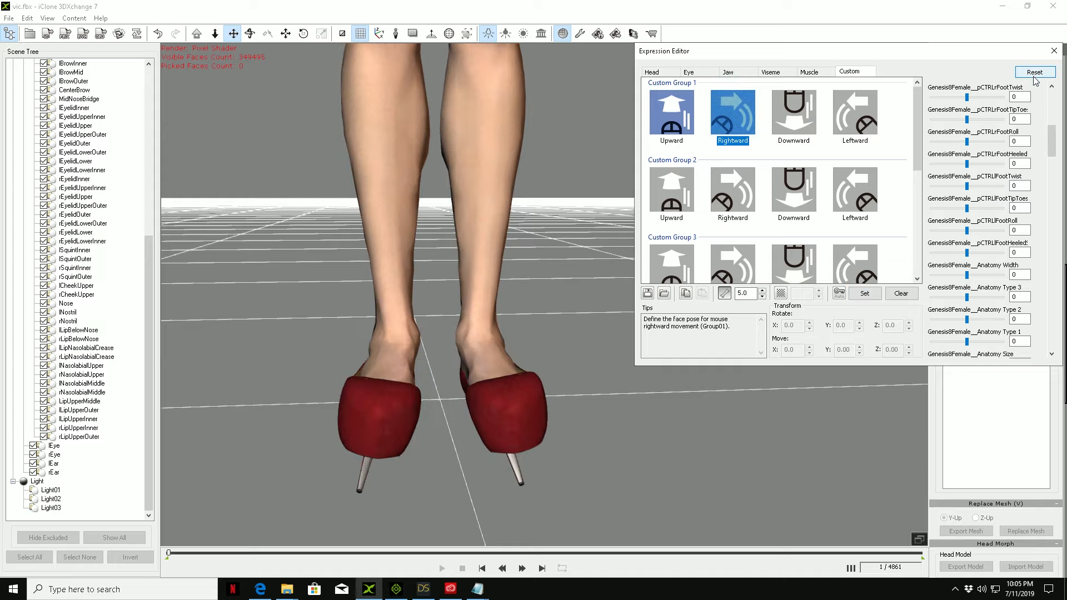
pyautogui.moveTo(967, 189); pyautogui.dragTo(958, 190)
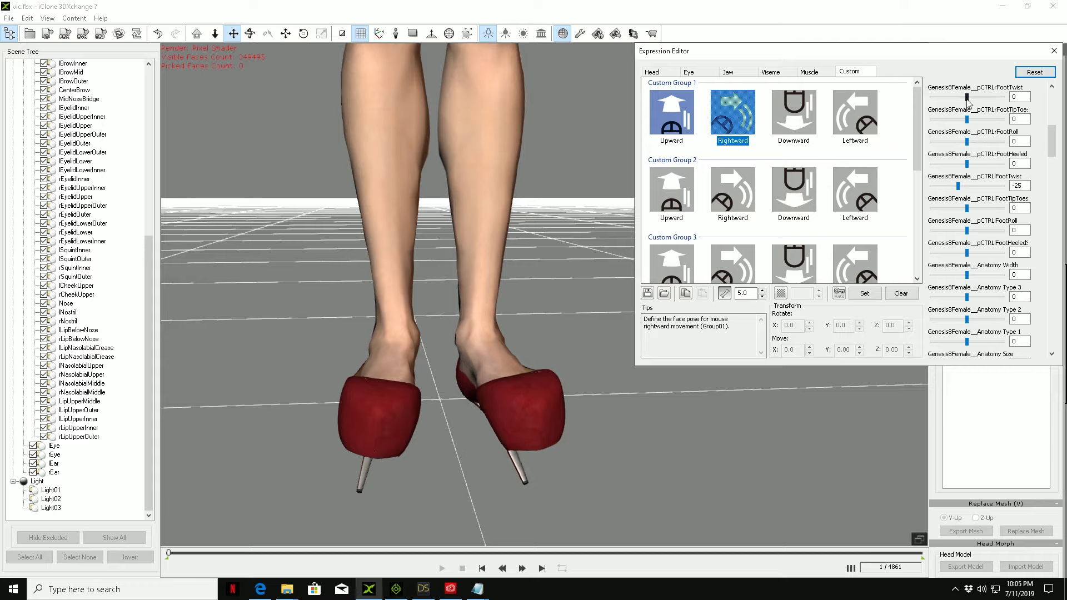
pyautogui.moveTo(967, 99); pyautogui.dragTo(958, 101)
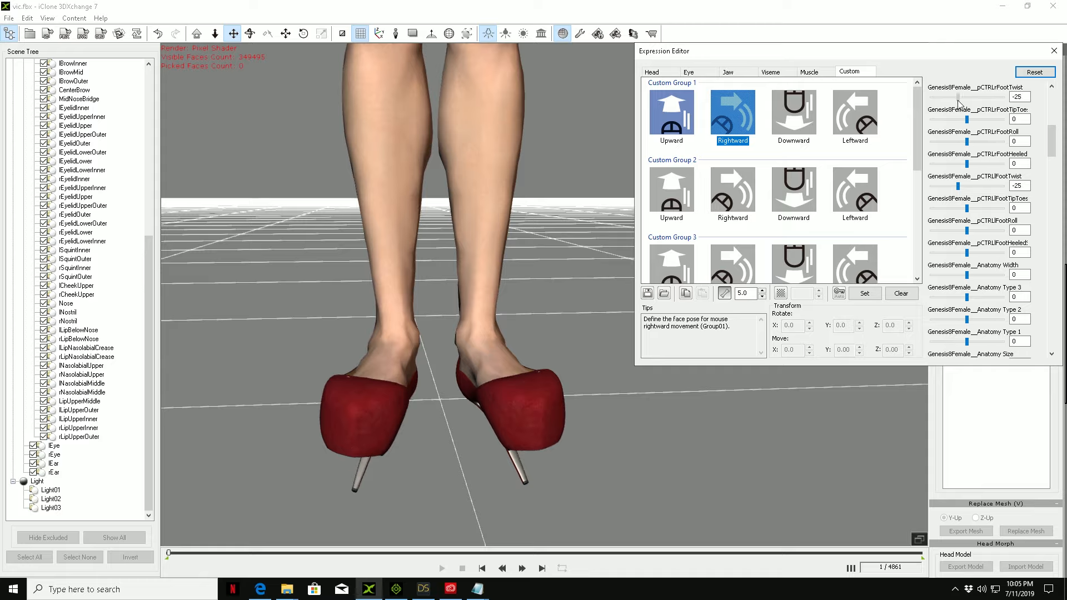
pyautogui.click(853, 295)
# Step: Store both FootTwist morphs at -25 as Custom Group 1's Downward expression, and reset the sliders
pyautogui.click(794, 114)
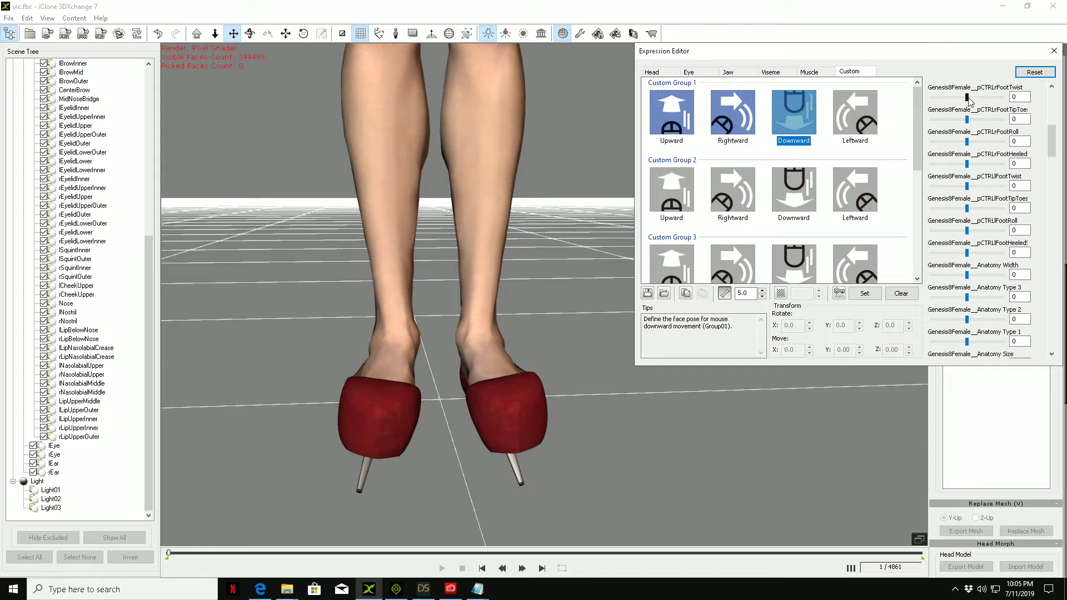
pyautogui.moveTo(969, 100); pyautogui.dragTo(958, 100)
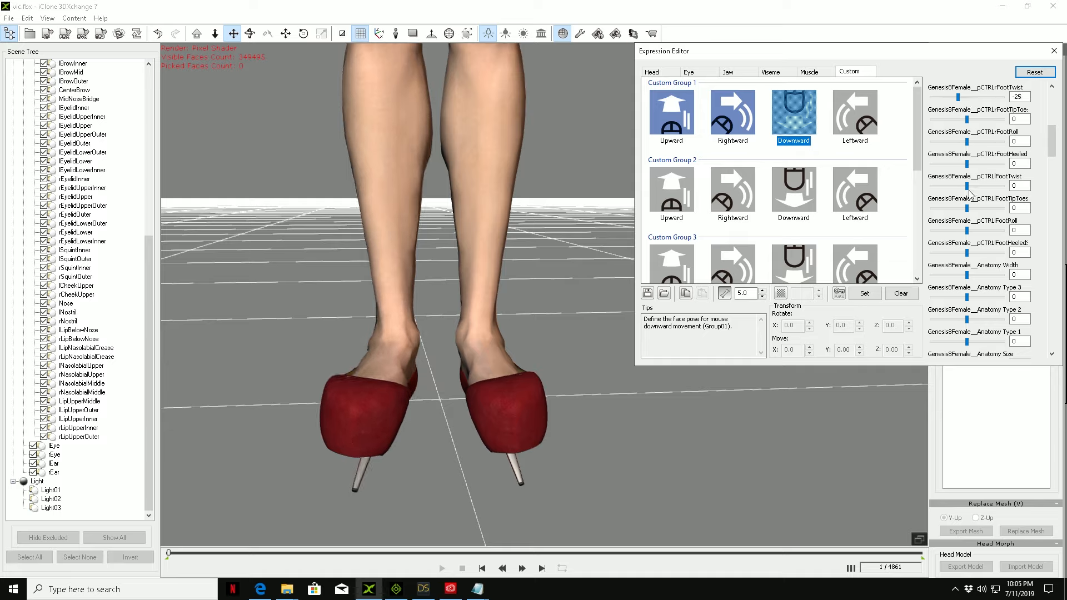
pyautogui.moveTo(967, 187); pyautogui.dragTo(959, 191)
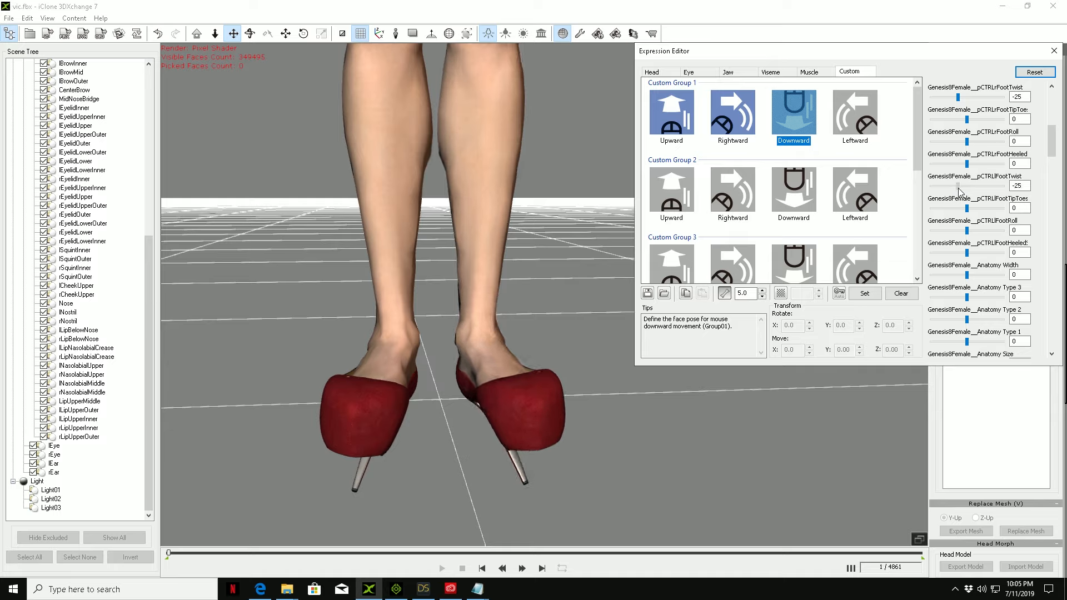
pyautogui.click(867, 294)
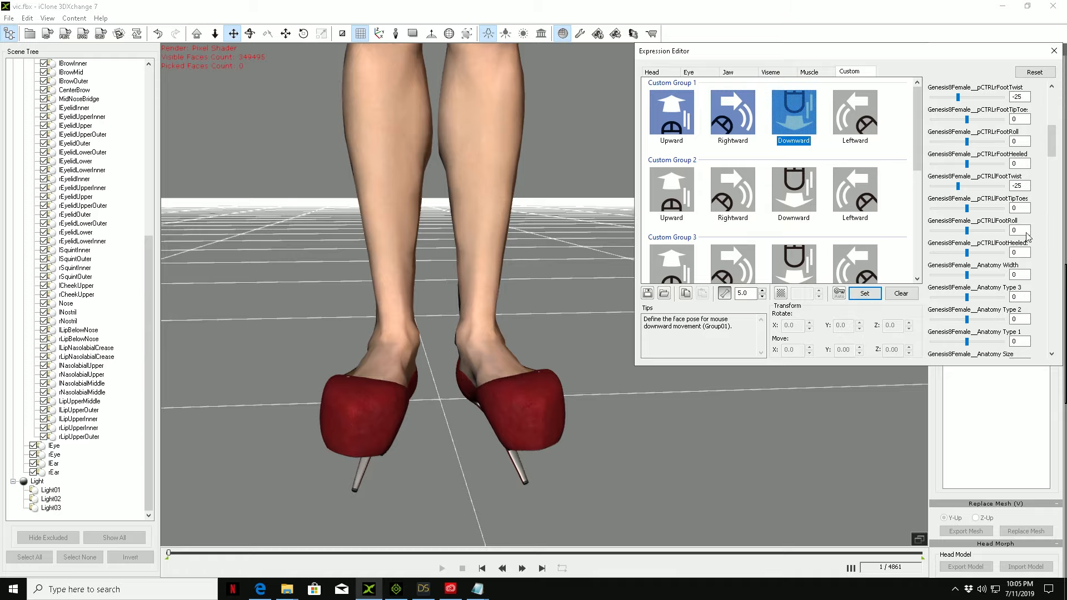
pyautogui.click(1034, 72)
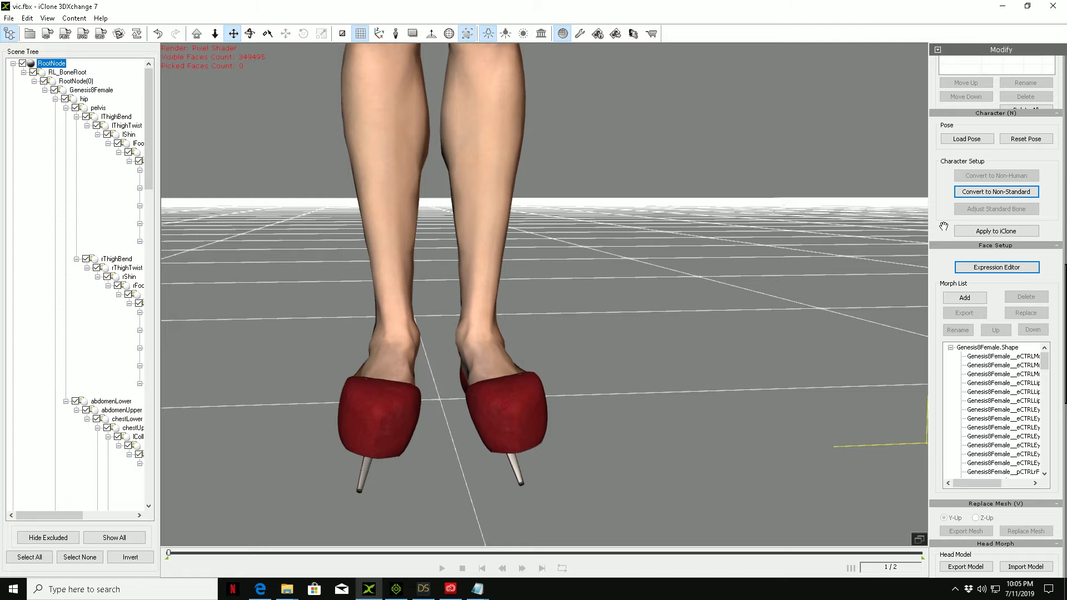
# Step: Apply the converted character to iClone and switch to iClone
pyautogui.click(998, 236)
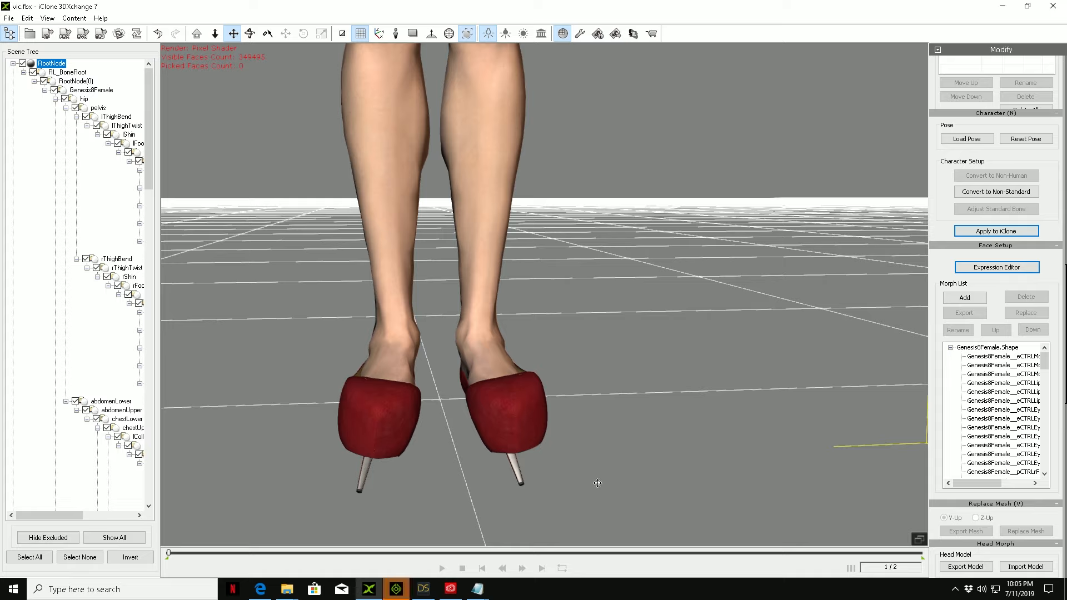
pyautogui.click(396, 590)
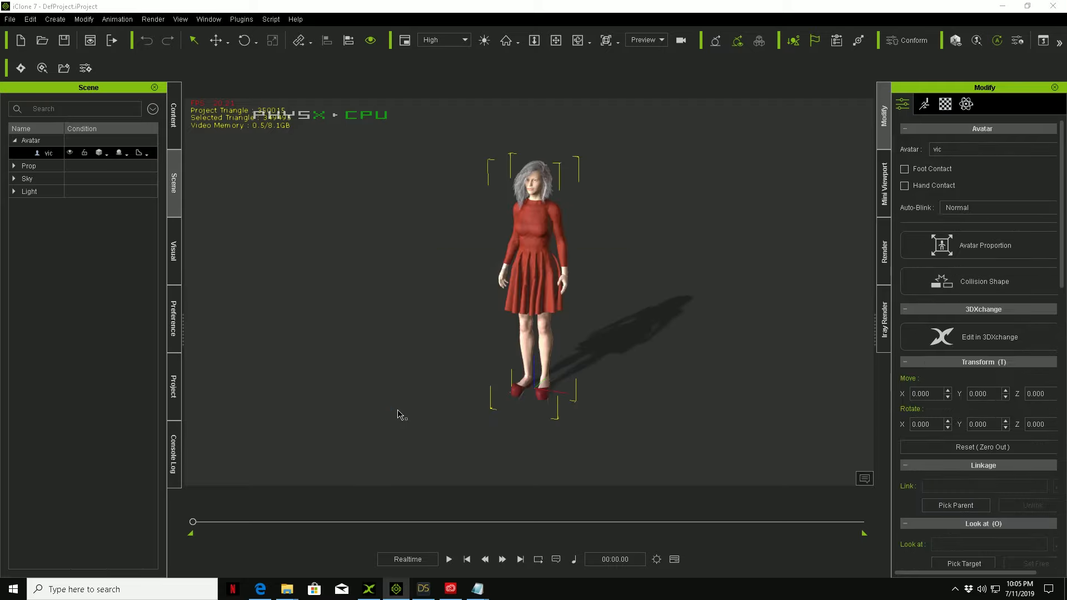
# Step: Examine the imported avatar's legs and high heels from the front and side
pyautogui.scroll(5, 519, 374)
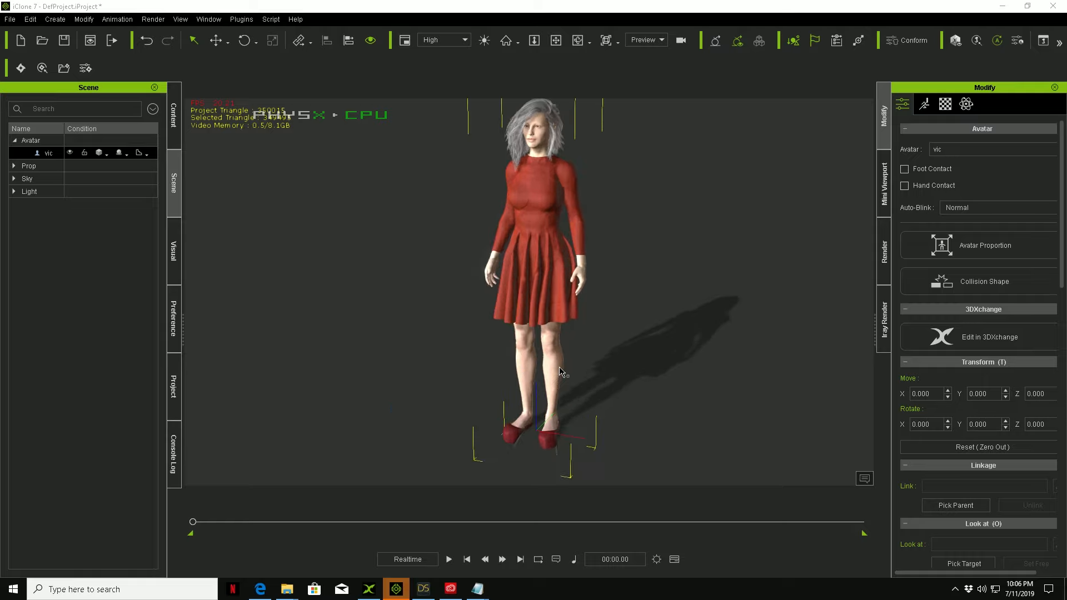
pyautogui.click(555, 41)
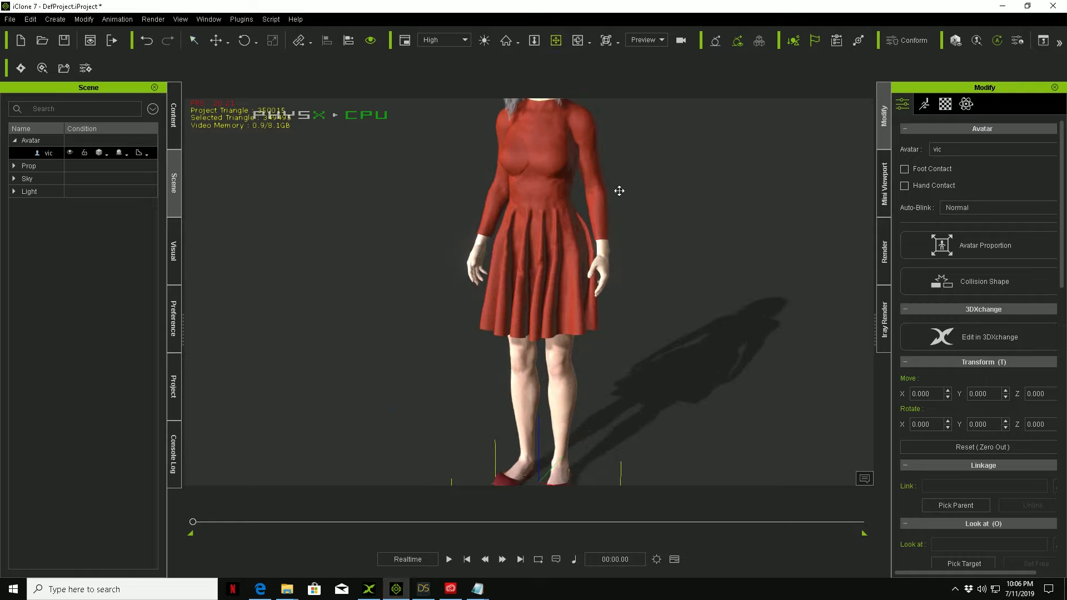
pyautogui.moveTo(615, 253); pyautogui.dragTo(602, 193)
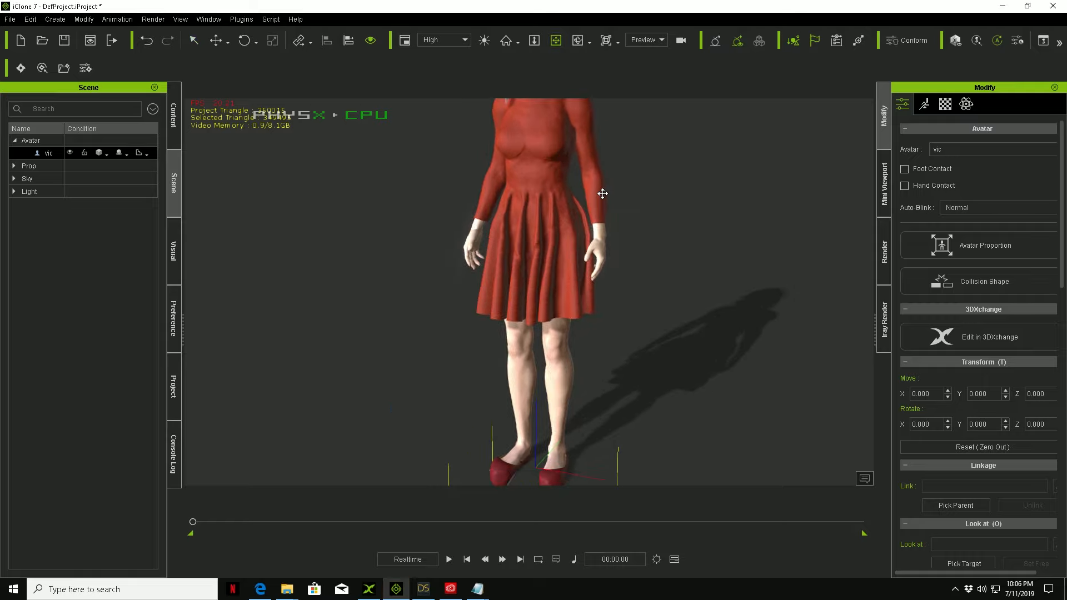
pyautogui.moveTo(610, 242); pyautogui.dragTo(610, 159, button='right')
pyautogui.moveTo(709, 228); pyautogui.dragTo(334, 312, button='right')
pyautogui.moveTo(491, 196)
pyautogui.mouseDown()
pyautogui.moveTo(486, 275)
pyautogui.moveTo(489, 204)
pyautogui.mouseUp()
pyautogui.scroll(-3, 501, 250)
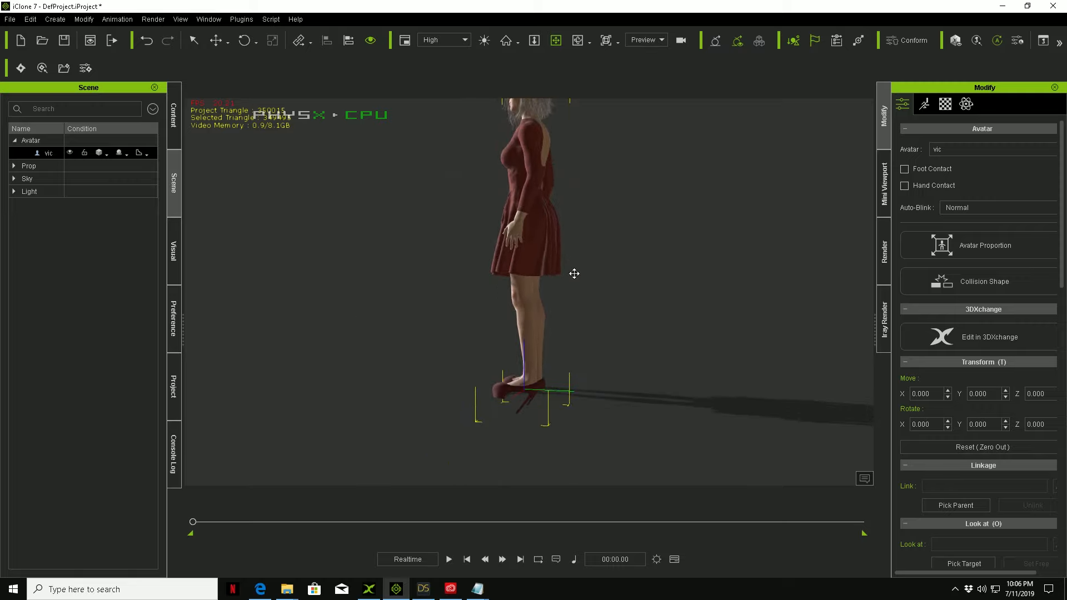
pyautogui.scroll(2, 570, 277)
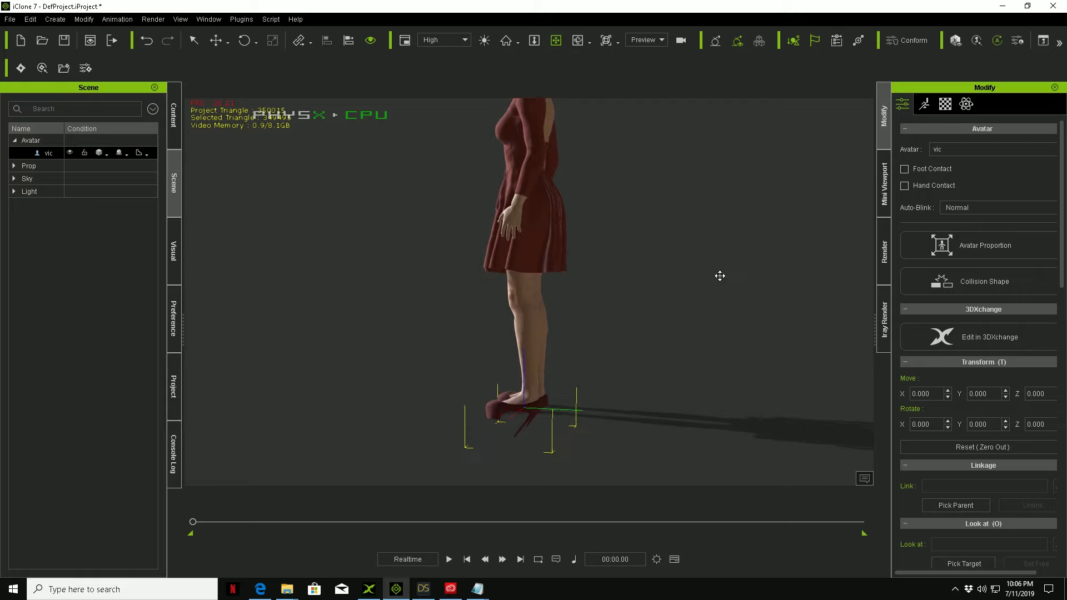
# Step: Set the avatar's Group 1_Up morph to 100 in the Face Key editor, and close the editor
pyautogui.click(924, 107)
pyautogui.click(924, 425)
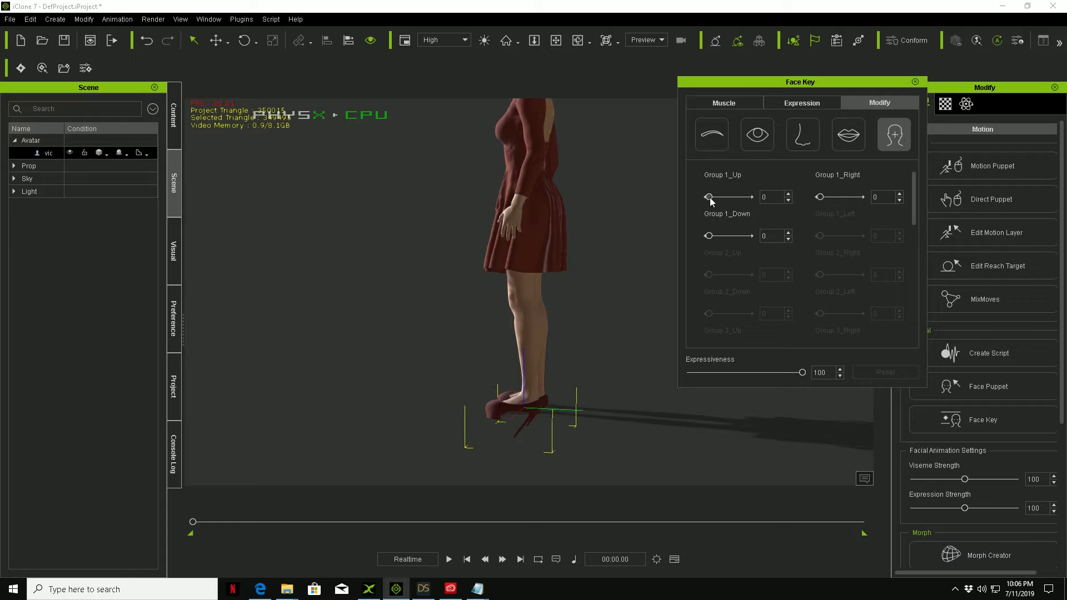
pyautogui.moveTo(711, 198); pyautogui.dragTo(765, 208)
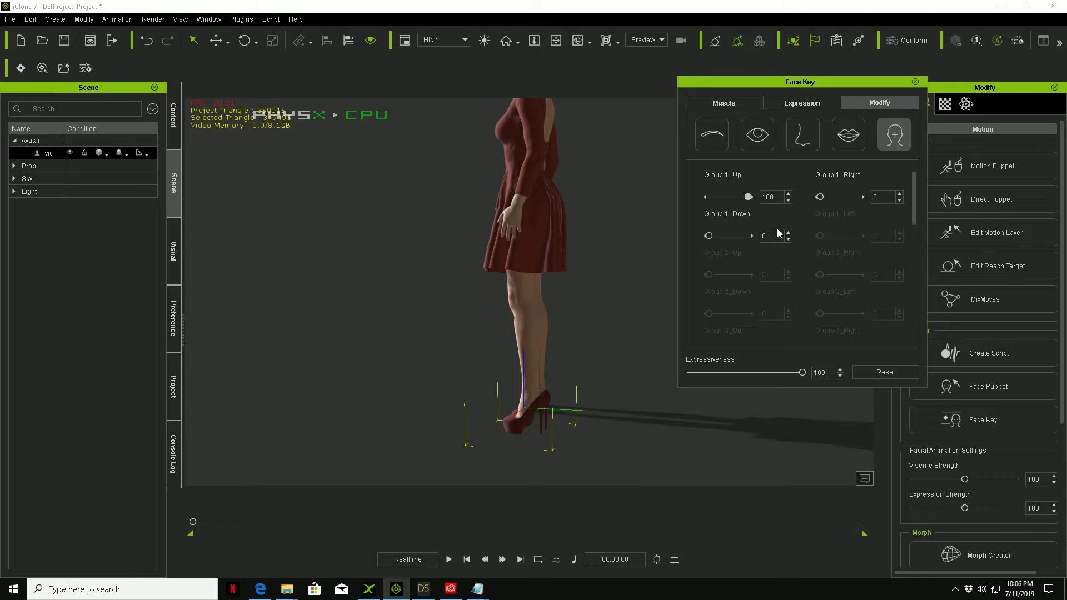
pyautogui.click(915, 81)
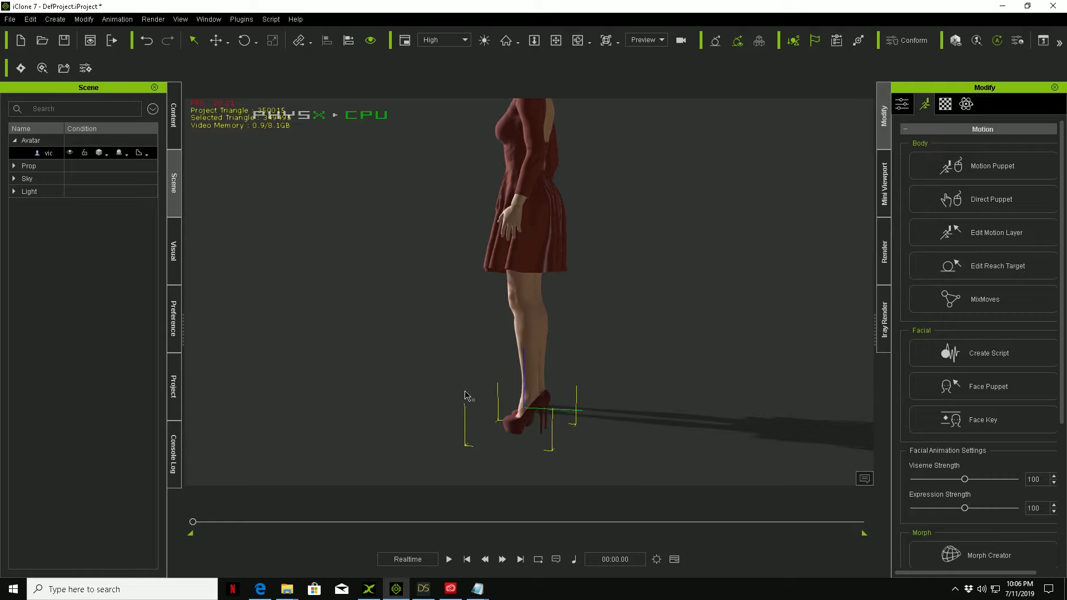
# Step: Inspect the avatar's heeled foot pose up close, and view her upper body from the side, back and front
pyautogui.click(556, 40)
pyautogui.moveTo(498, 294); pyautogui.dragTo(429, 326, button='right')
pyautogui.scroll(2, 667, 389)
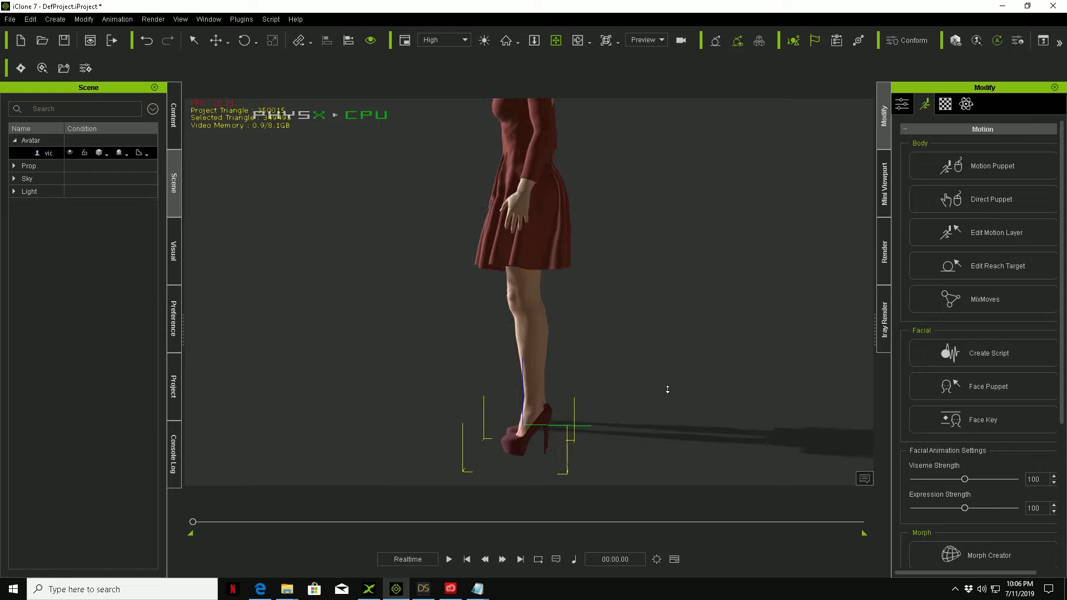
pyautogui.scroll(1, 667, 390)
pyautogui.moveTo(624, 334); pyautogui.dragTo(632, 242, button='middle')
pyautogui.scroll(-4, 631, 242)
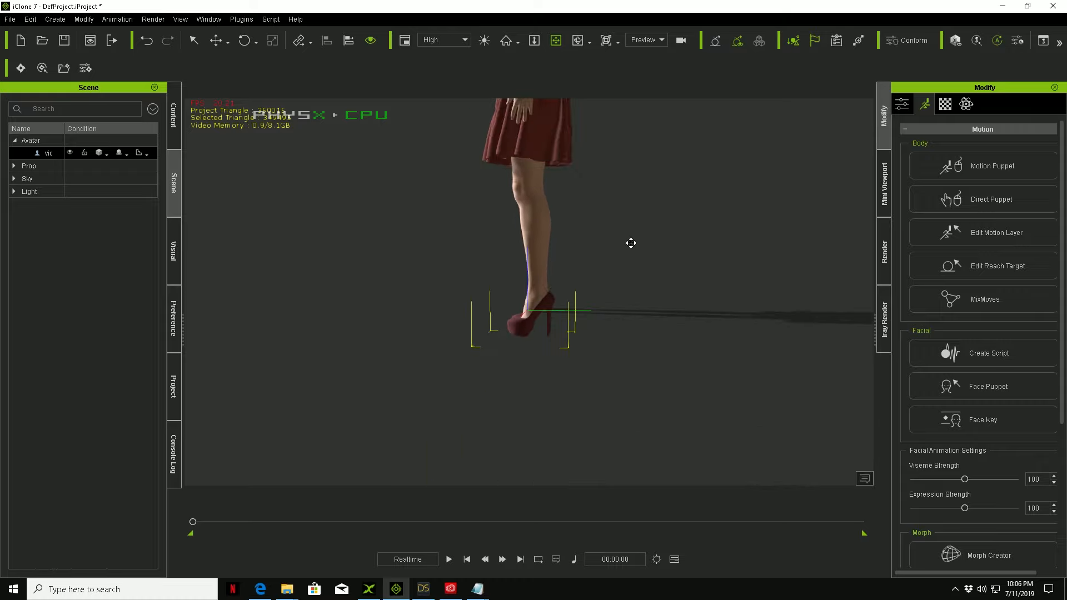
pyautogui.moveTo(607, 205); pyautogui.dragTo(620, 318, button='middle')
pyautogui.scroll(2, 621, 318)
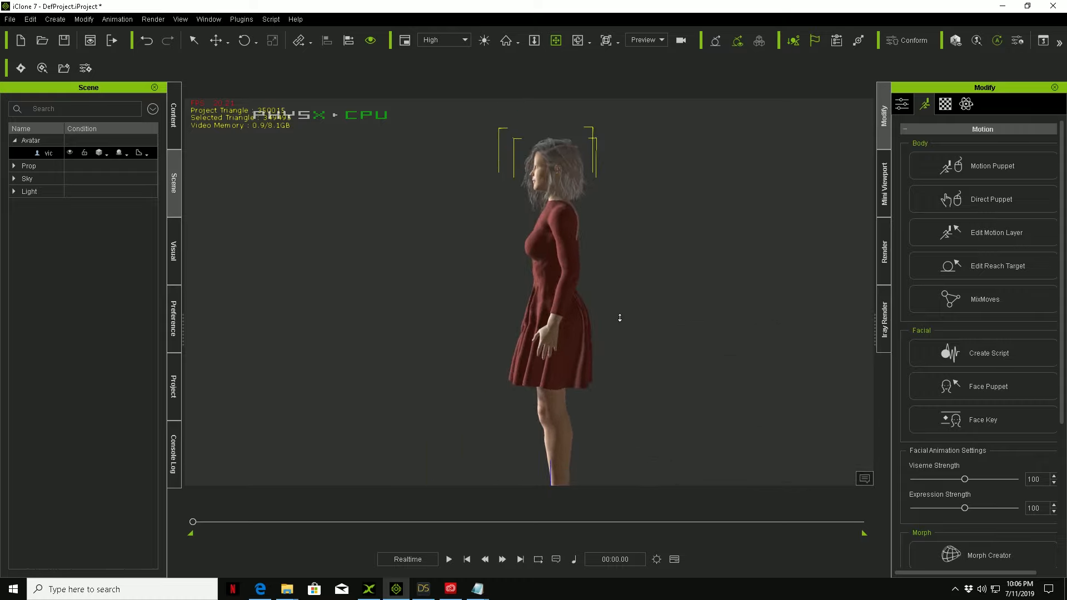
pyautogui.moveTo(636, 333); pyautogui.dragTo(521, 335, button='right')
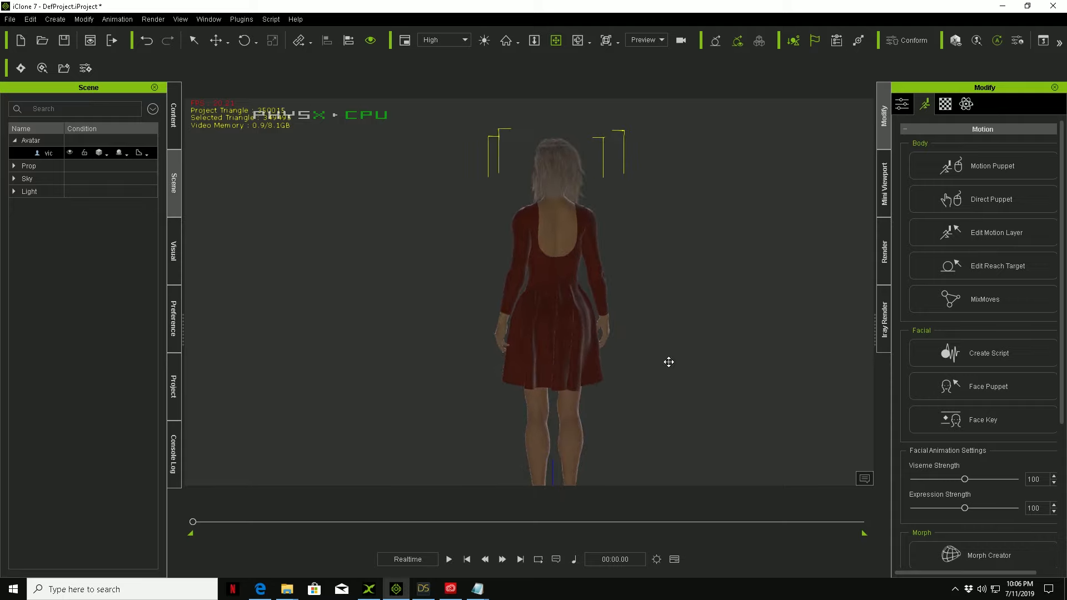
pyautogui.moveTo(669, 362); pyautogui.dragTo(402, 324, button='right')
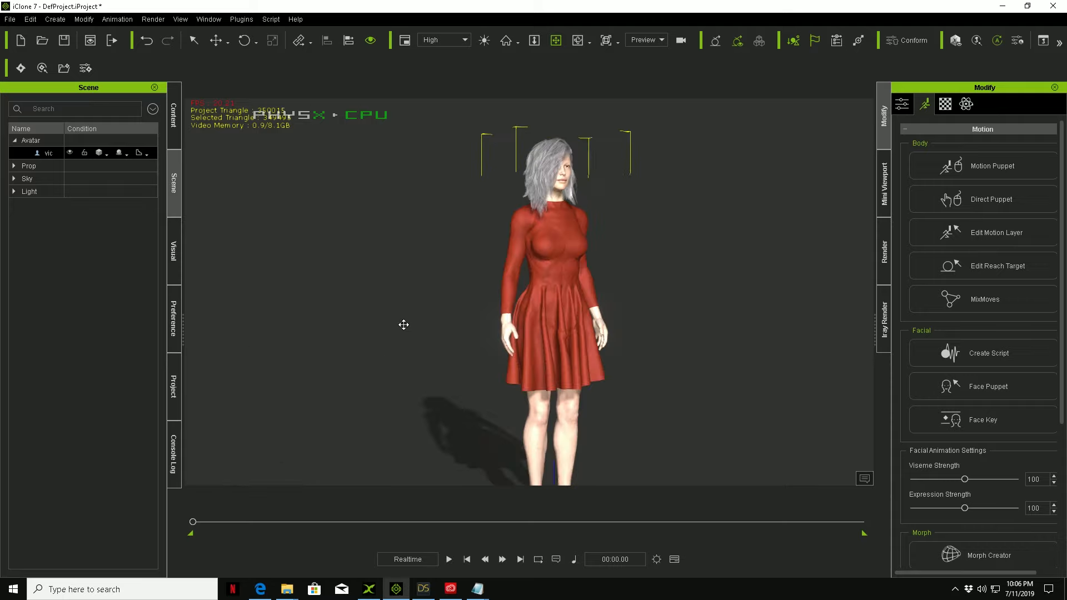
pyautogui.moveTo(468, 325); pyautogui.dragTo(532, 311, button='right')
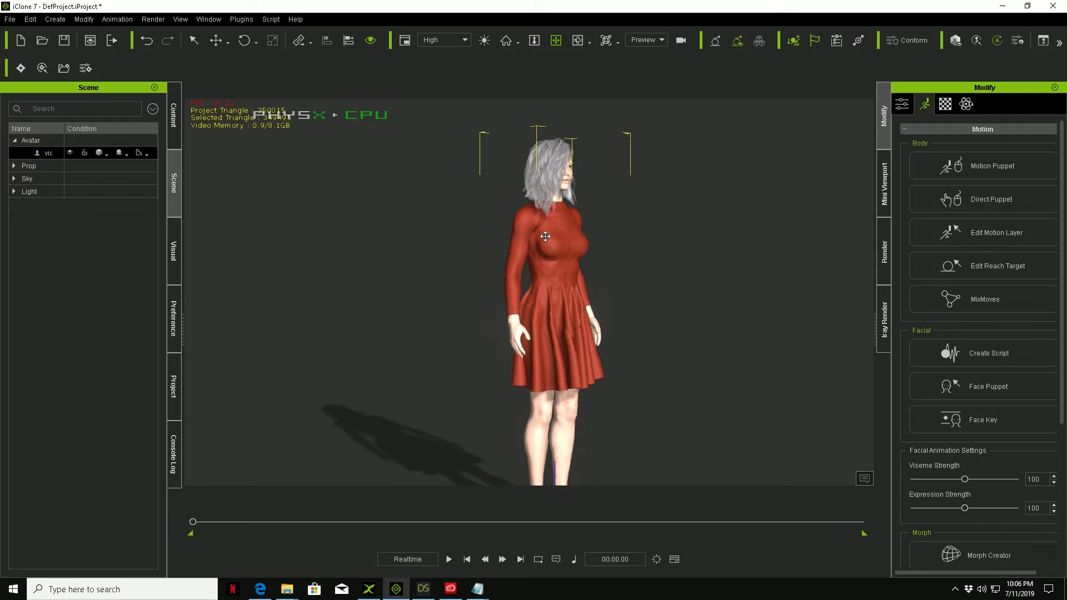
# Step: Preview the second female 02_Basi... Move motion in Motion Puppet on the avatar, and watch her heeled walk from the side and front
pyautogui.moveTo(678, 289); pyautogui.dragTo(638, 248, button='right')
pyautogui.moveTo(584, 283); pyautogui.dragTo(588, 230, button='right')
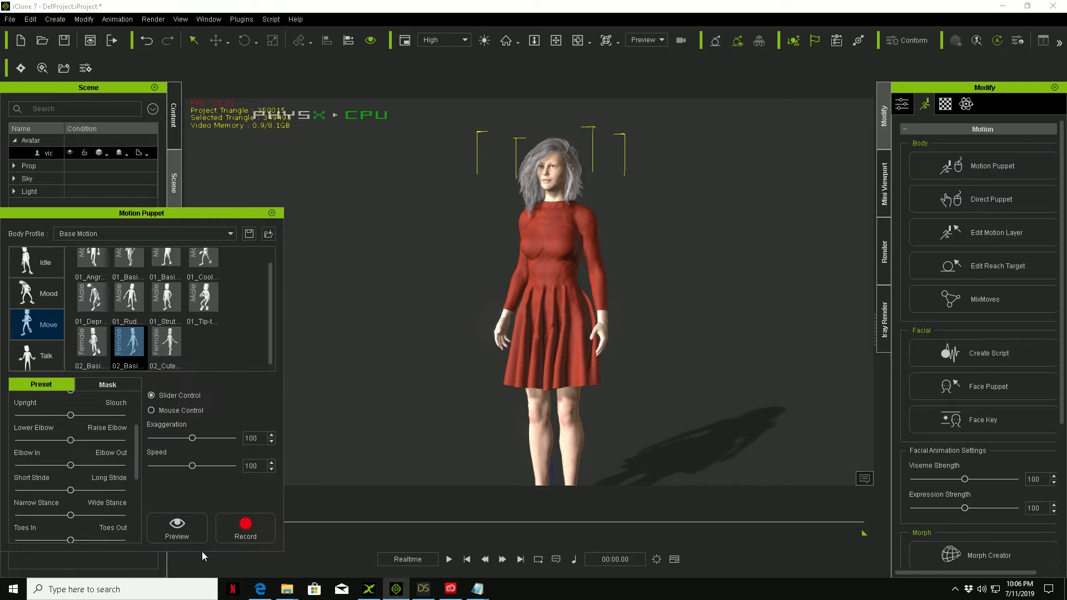
pyautogui.click(174, 528)
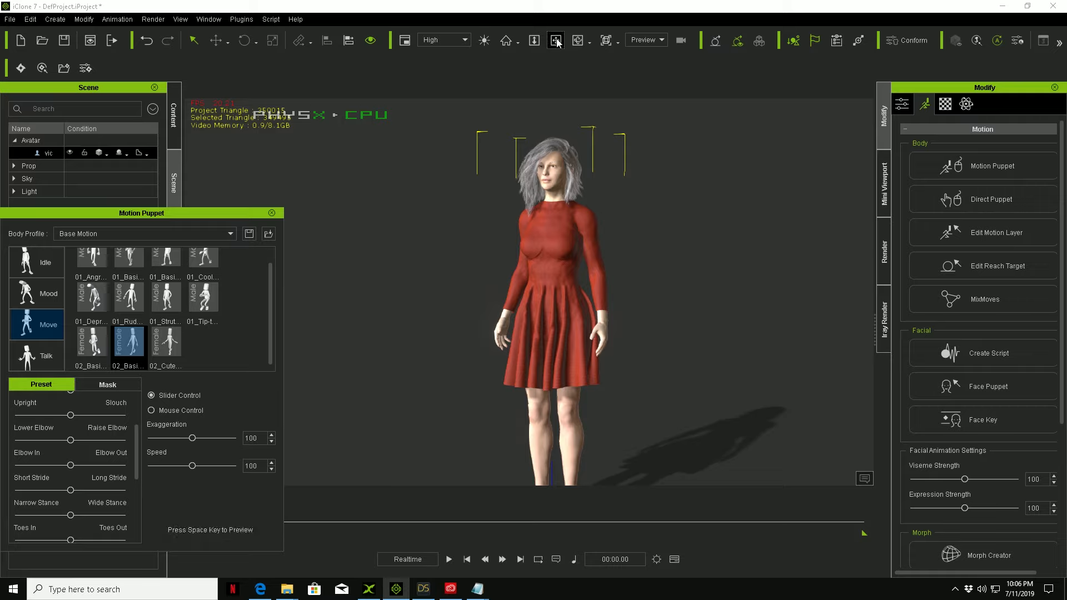
pyautogui.moveTo(558, 288); pyautogui.dragTo(528, 206)
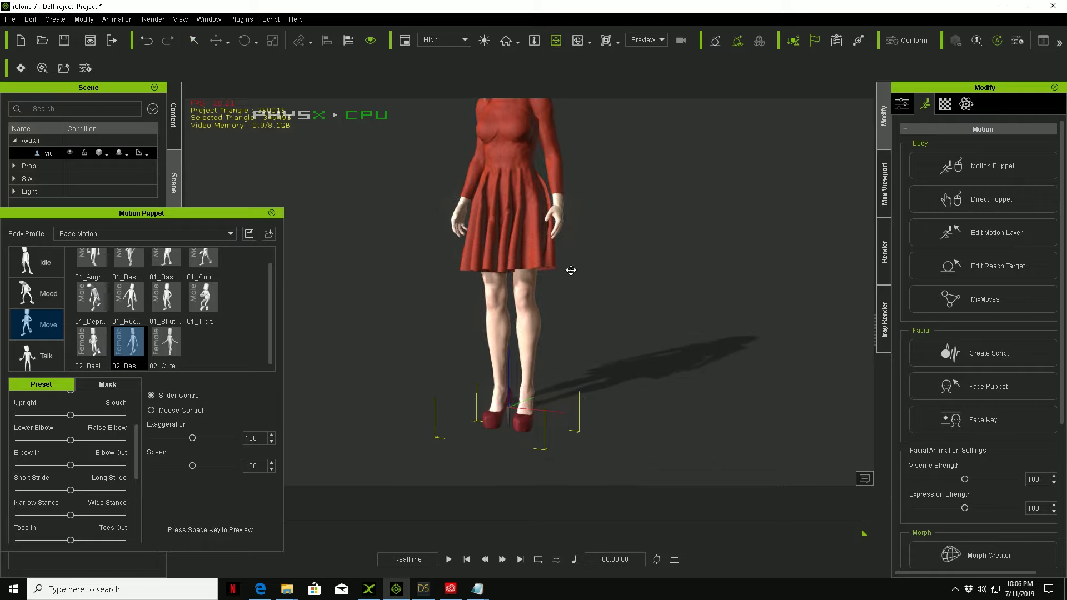
pyautogui.moveTo(573, 304); pyautogui.dragTo(422, 317, button='right')
pyautogui.press('space')
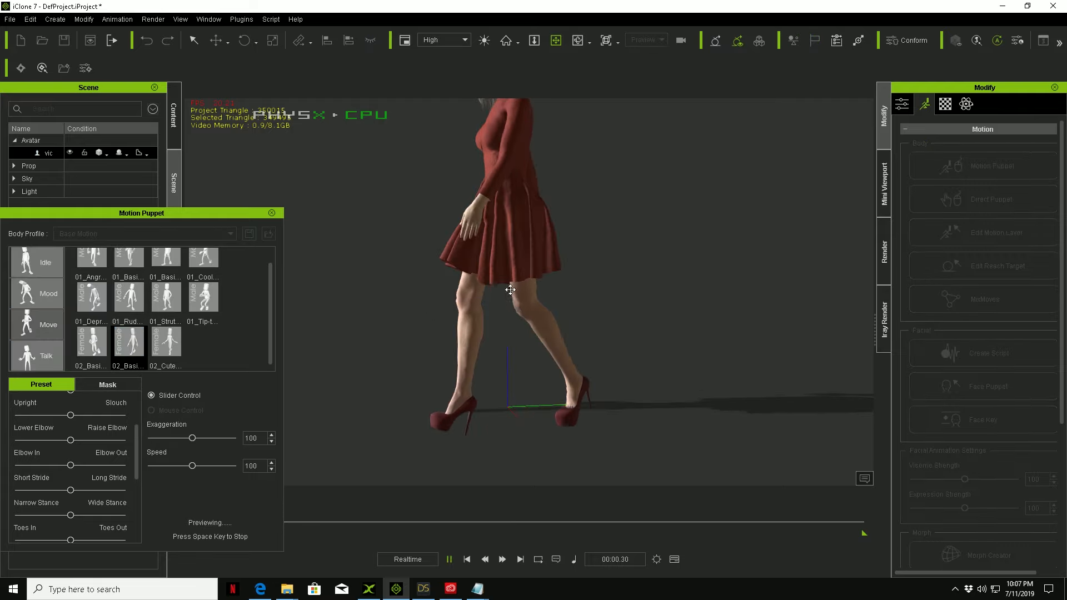
pyautogui.moveTo(508, 261); pyautogui.dragTo(663, 272, button='right')
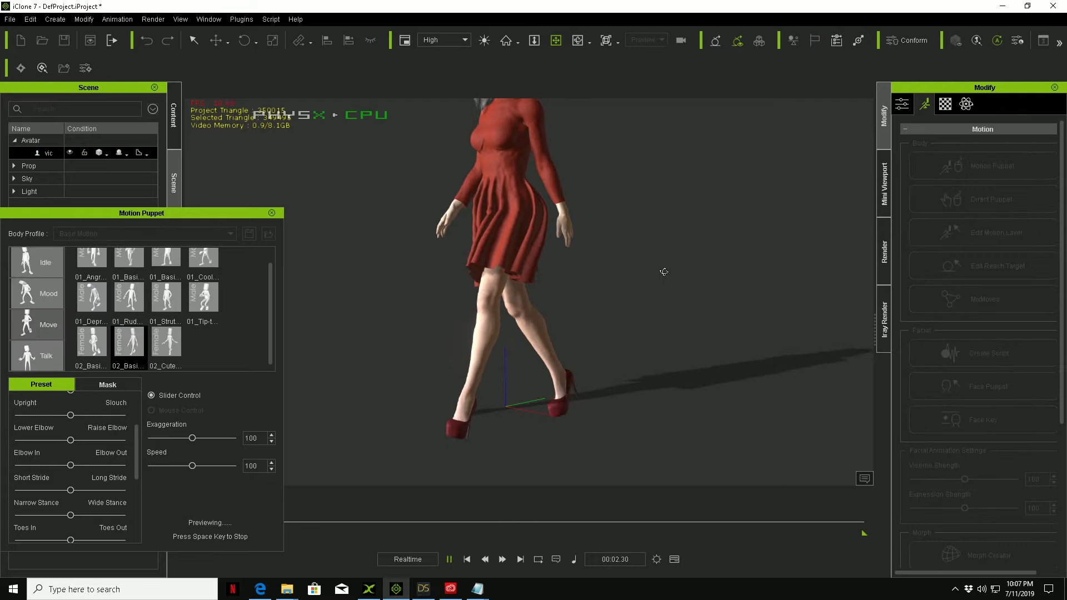
pyautogui.moveTo(482, 276); pyautogui.dragTo(690, 274, button='right')
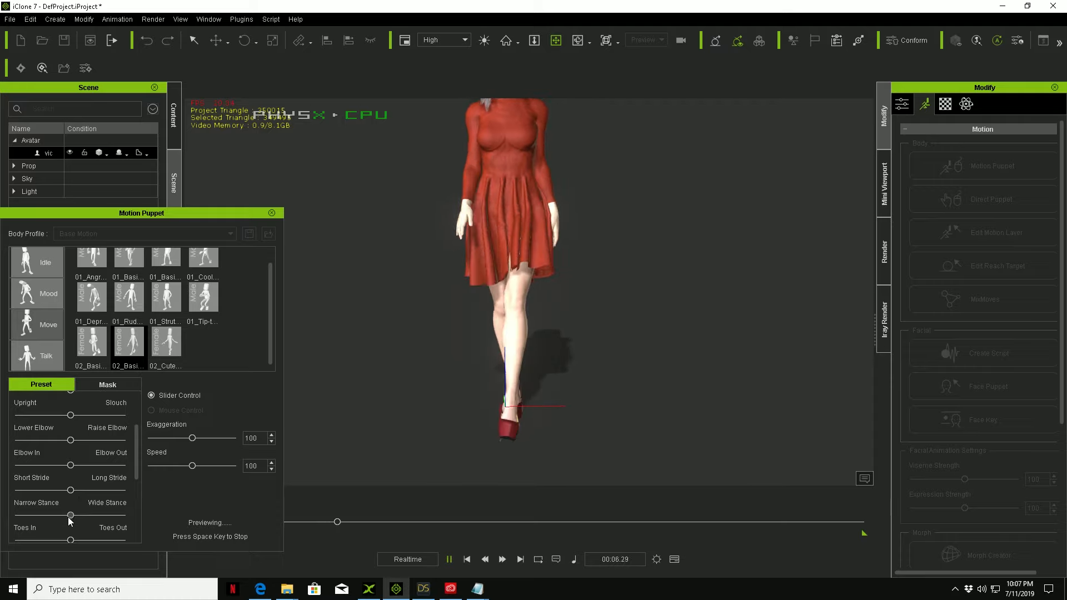
# Step: Adjust the previewed walk to a slightly wider stance with toes slightly out, and set Exaggeration to 112
pyautogui.moveTo(70, 519); pyautogui.dragTo(88, 518)
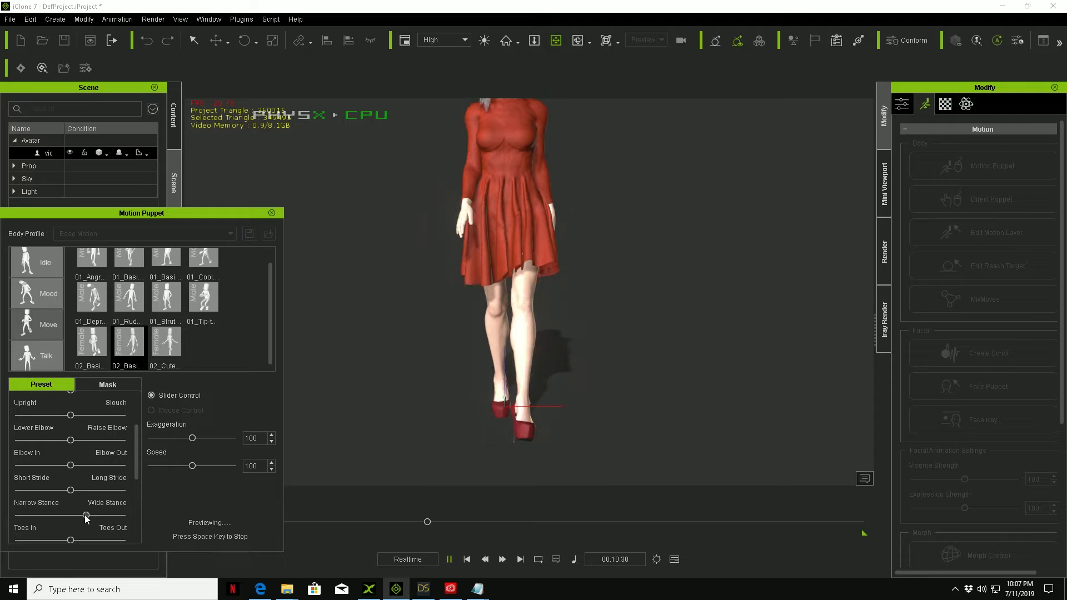
pyautogui.moveTo(83, 518); pyautogui.dragTo(82, 516)
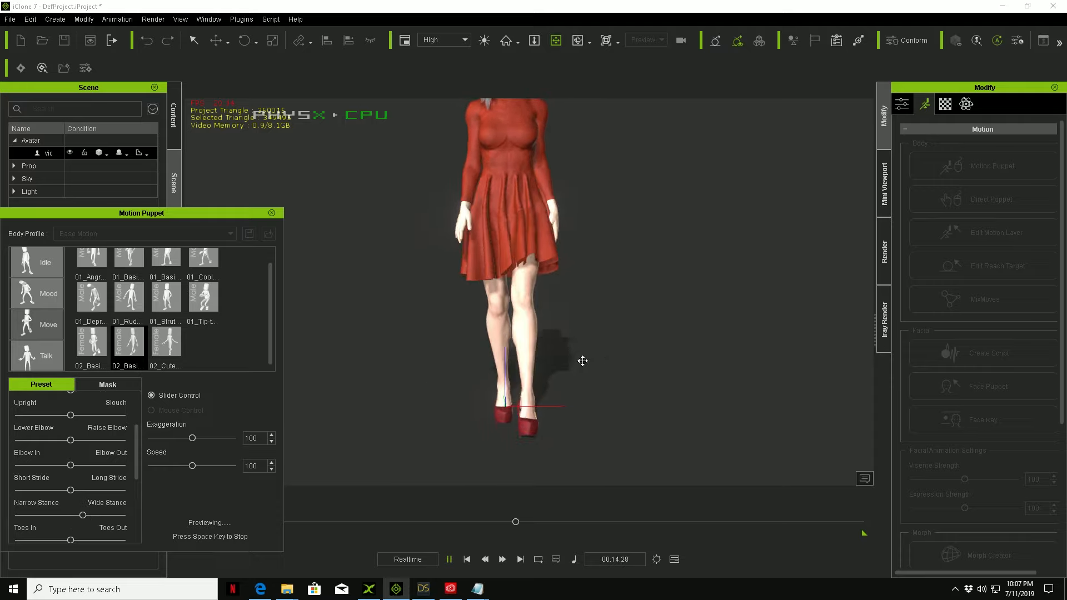
pyautogui.moveTo(192, 438); pyautogui.dragTo(198, 440)
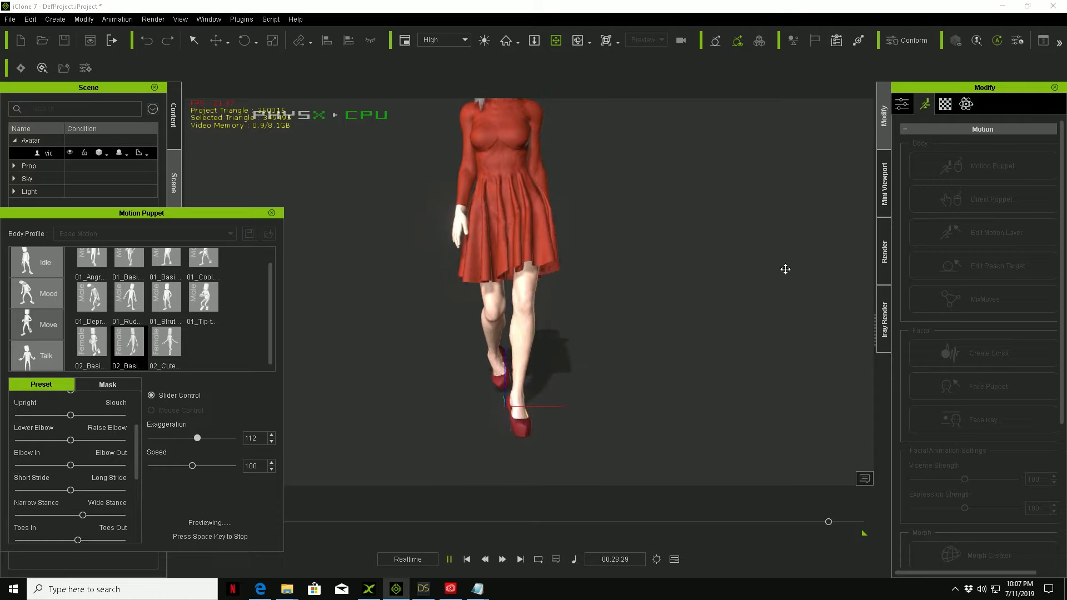
# Step: Examine the adjusted walk preview from the side, back and front, checking the legs, heels and dress movement
pyautogui.moveTo(681, 266); pyautogui.dragTo(451, 291, button='right')
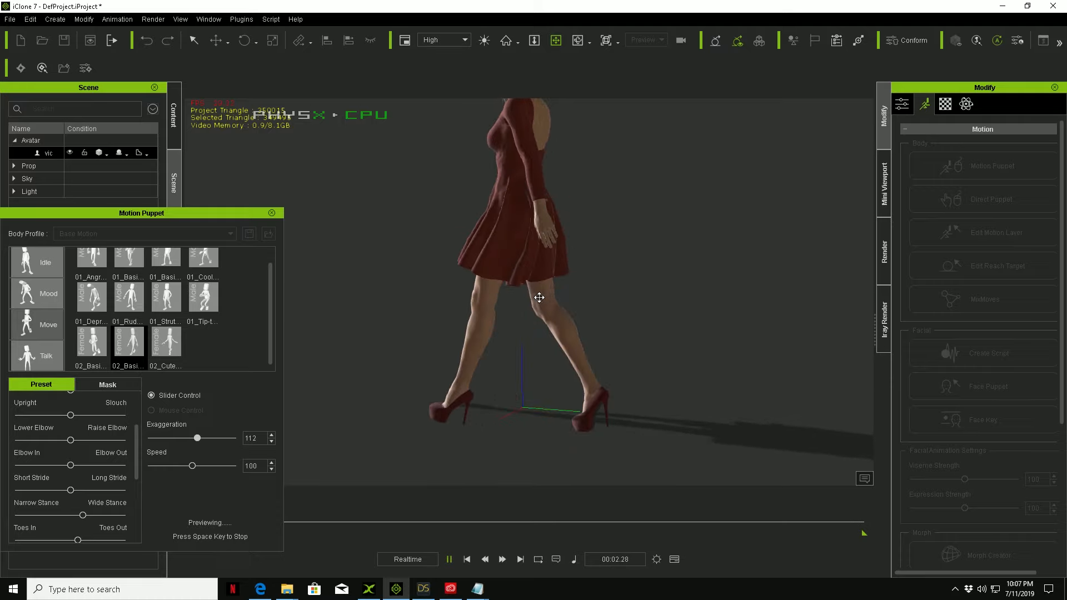
pyautogui.moveTo(762, 279); pyautogui.dragTo(556, 281, button='right')
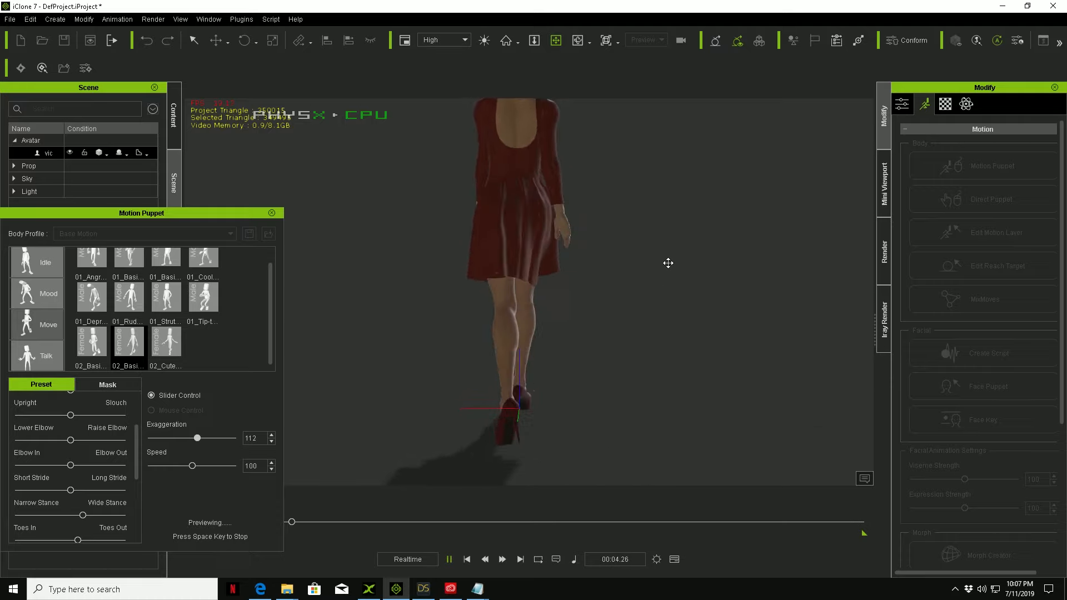
pyautogui.scroll(3, 623, 272)
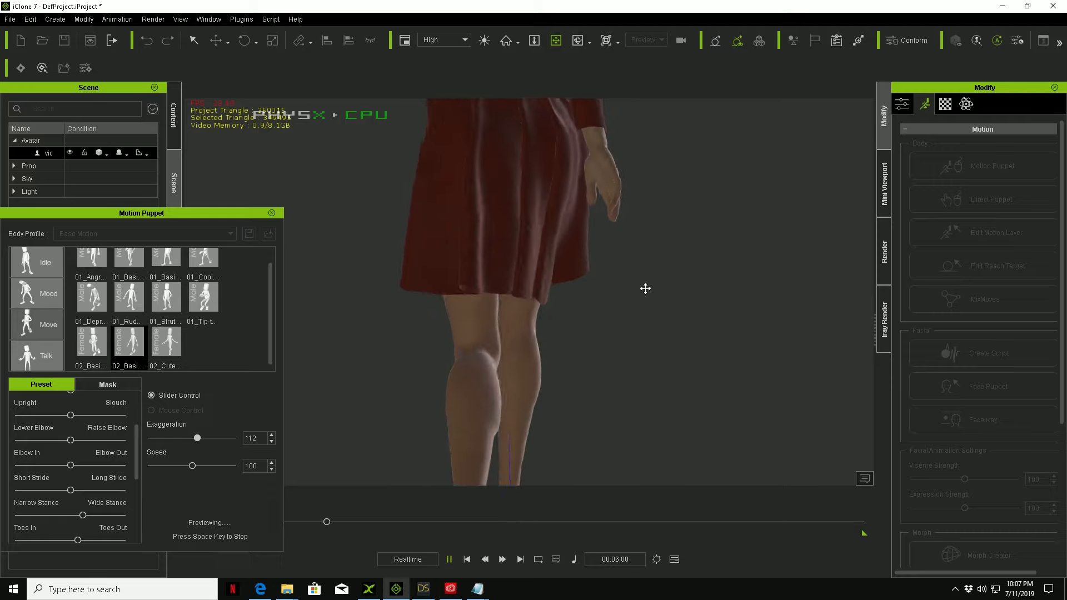
pyautogui.moveTo(646, 288); pyautogui.dragTo(664, 305, button='middle')
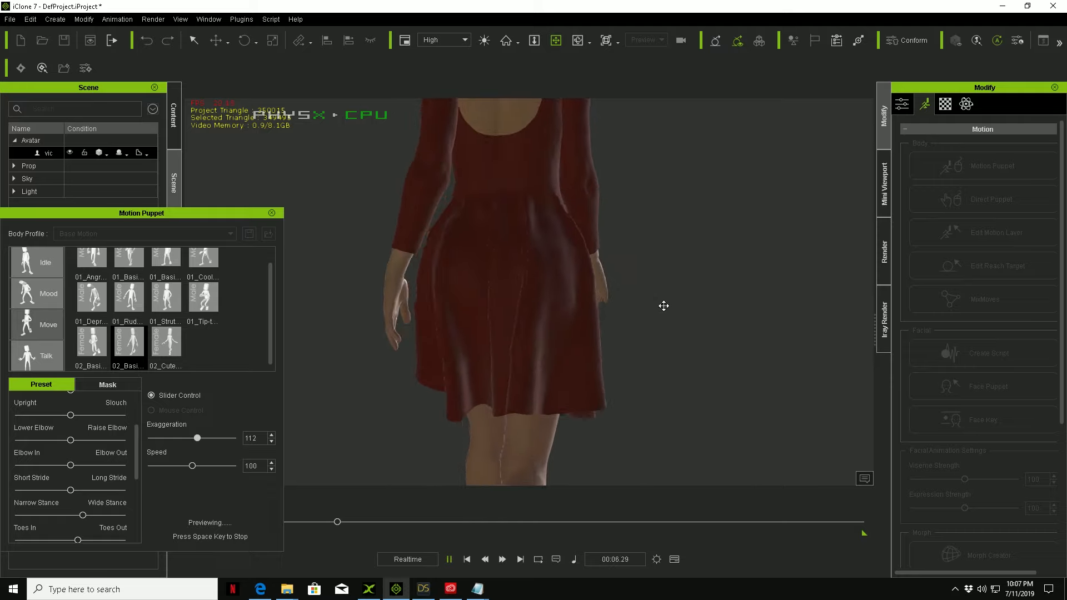
pyautogui.moveTo(732, 277)
pyautogui.mouseDown(button='right')
pyautogui.moveTo(503, 303)
pyautogui.moveTo(685, 301)
pyautogui.moveTo(501, 315)
pyautogui.moveTo(721, 305)
pyautogui.moveTo(778, 278)
pyautogui.moveTo(732, 255)
pyautogui.mouseUp(button='right')
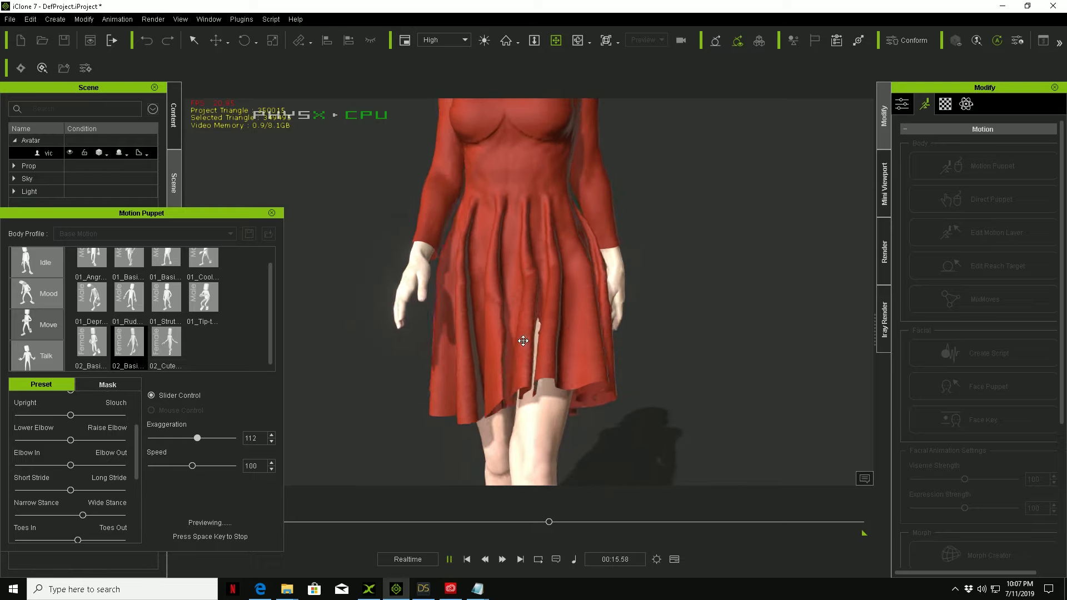
pyautogui.scroll(-5, 639, 315)
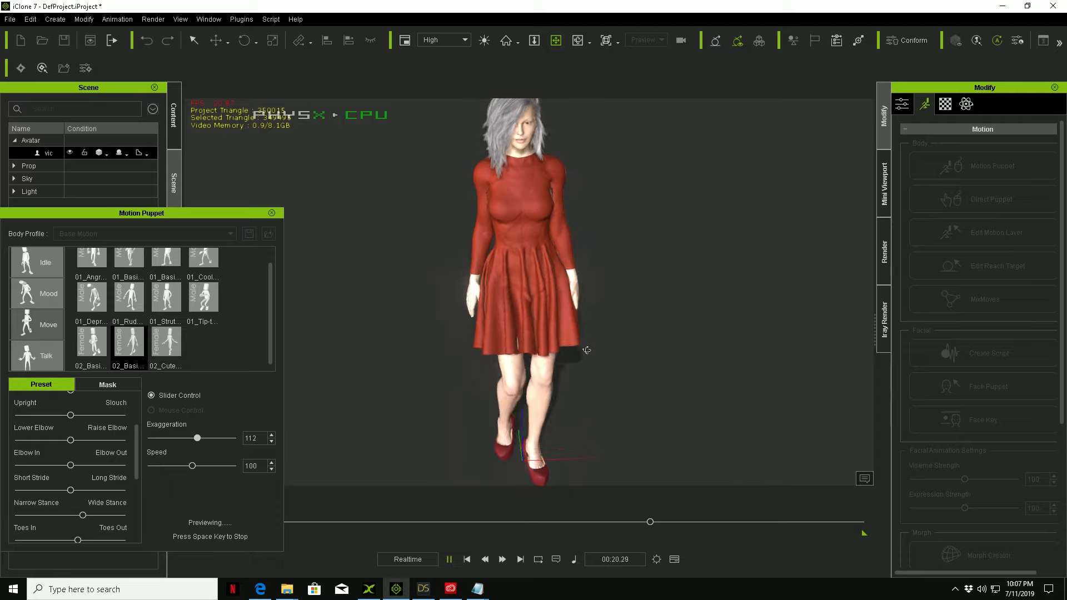
pyautogui.moveTo(585, 355); pyautogui.dragTo(489, 346, button='right')
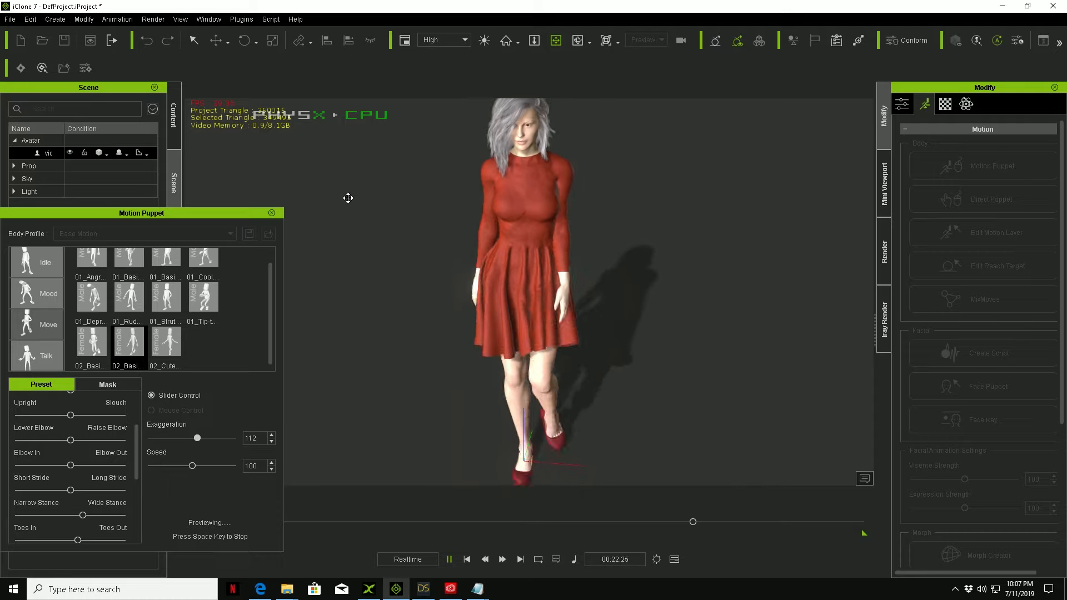
pyautogui.moveTo(455, 262); pyautogui.dragTo(374, 317, button='right')
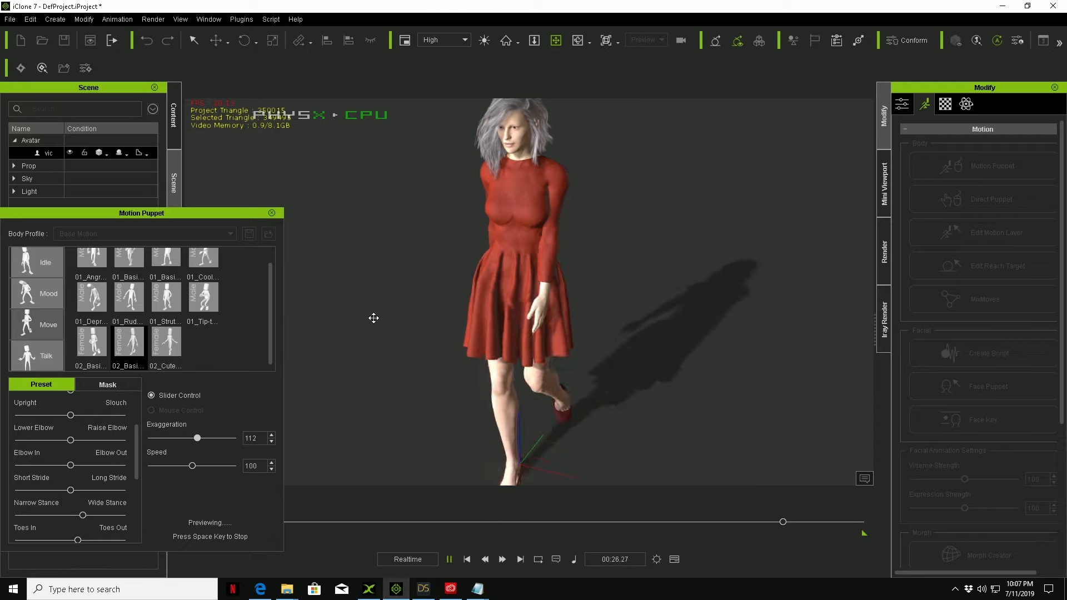
# Step: Close Motion Puppet to end the walk preview, and inspect the standing avatar's legs and heels at an angle
pyautogui.click(272, 214)
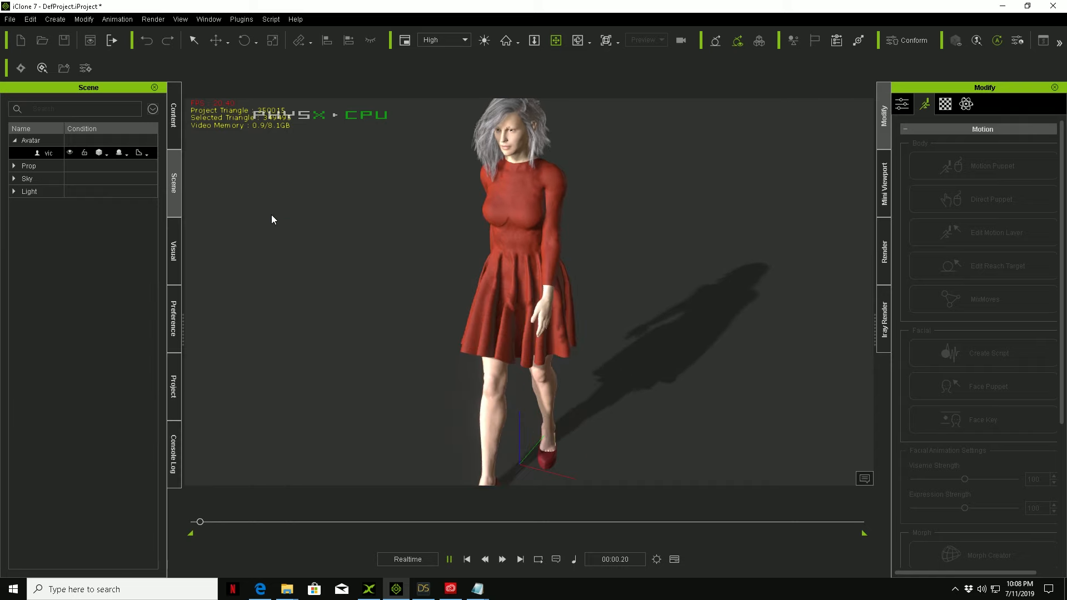
pyautogui.moveTo(363, 257); pyautogui.dragTo(572, 268, button='right')
pyautogui.moveTo(479, 315); pyautogui.dragTo(539, 336, button='right')
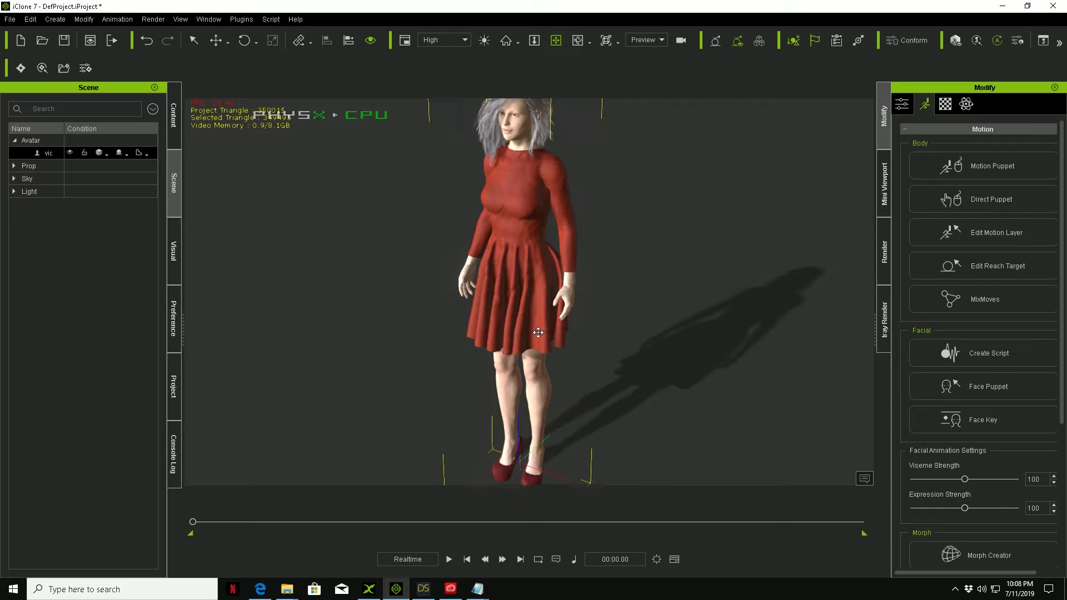
pyautogui.moveTo(539, 336); pyautogui.dragTo(566, 315, button='middle')
pyautogui.moveTo(506, 334); pyautogui.dragTo(560, 350, button='right')
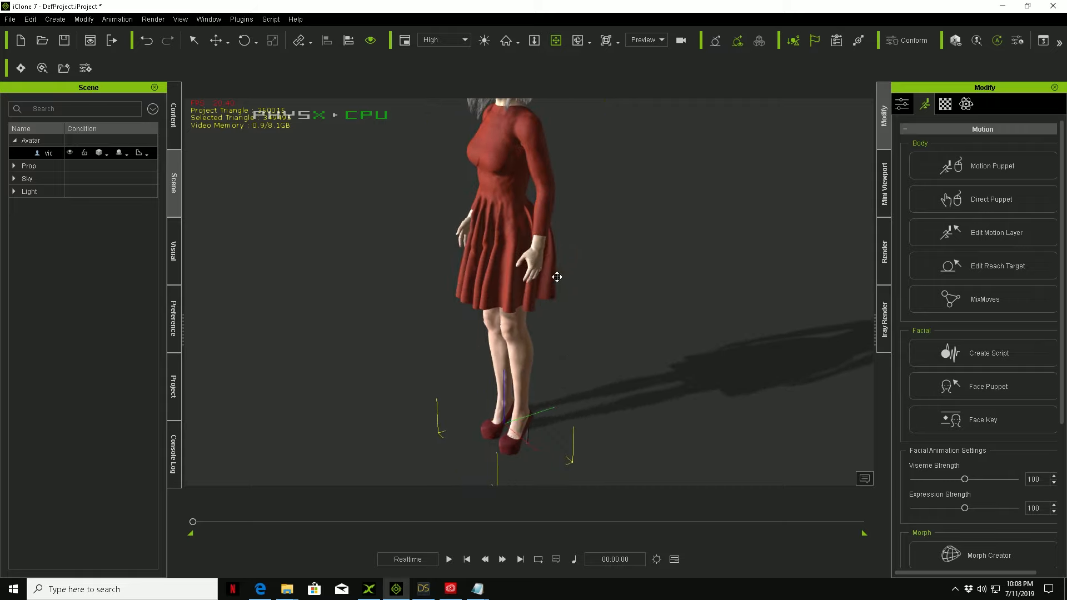